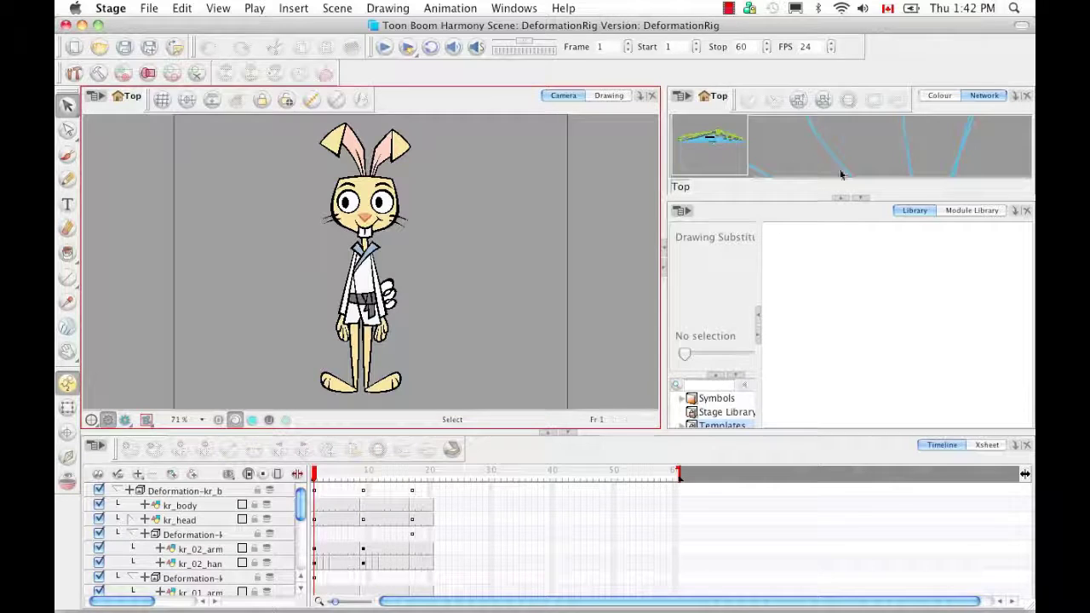
Step: Enlarge the network view and delete the unconnected modules below the Composite and Display
click(859, 198)
click(861, 258)
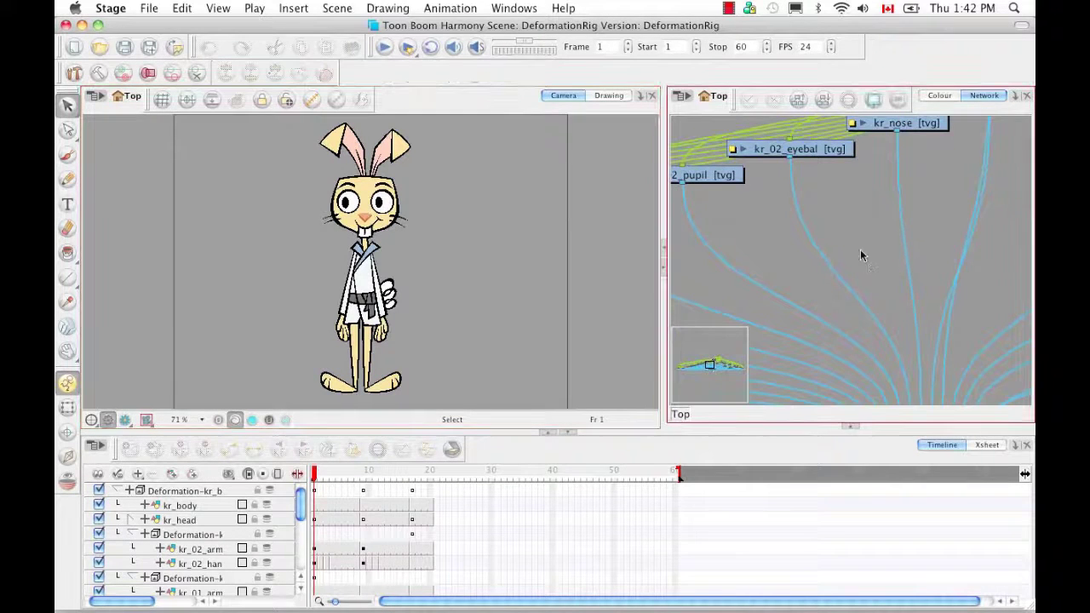
scroll(824, 224, down, 2)
scroll(825, 225, down, 3)
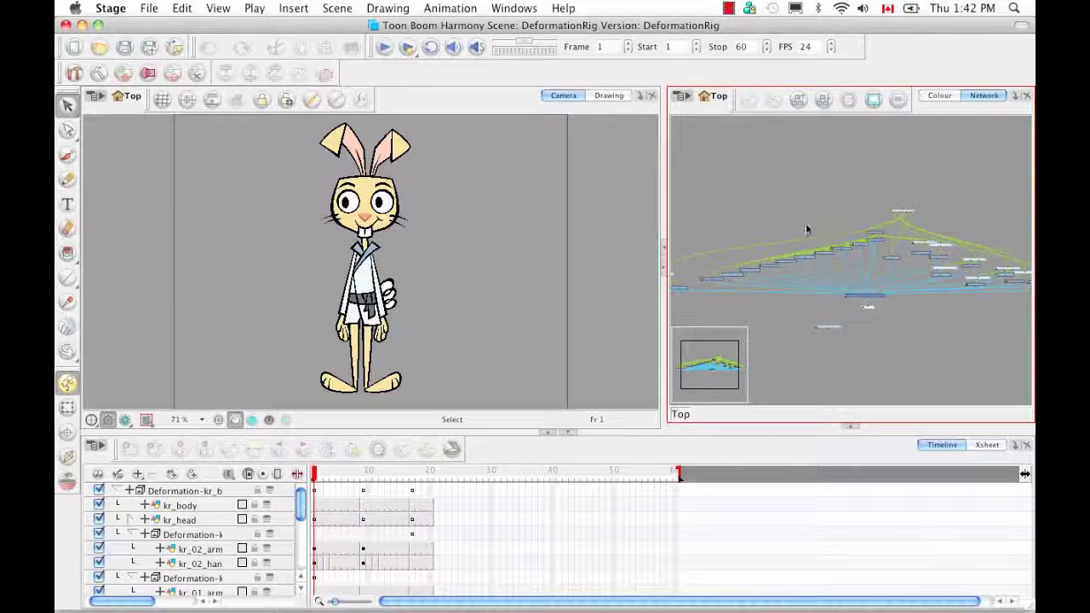
drag(802, 341, 852, 325)
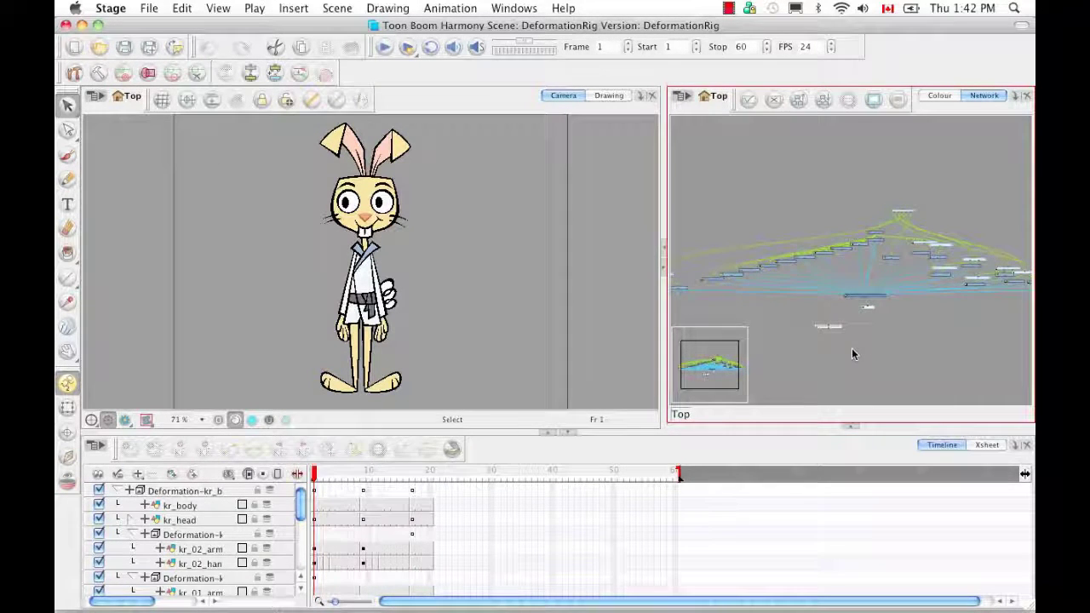
key(Delete)
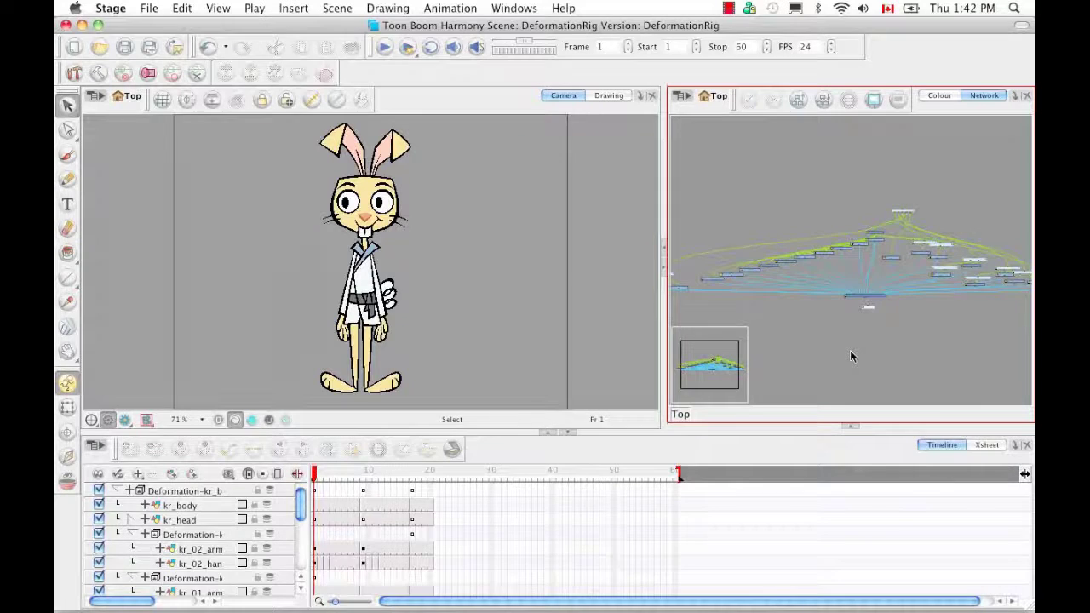
Step: Group all the modules in the network and name the group KR_MASTER
key(super+a)
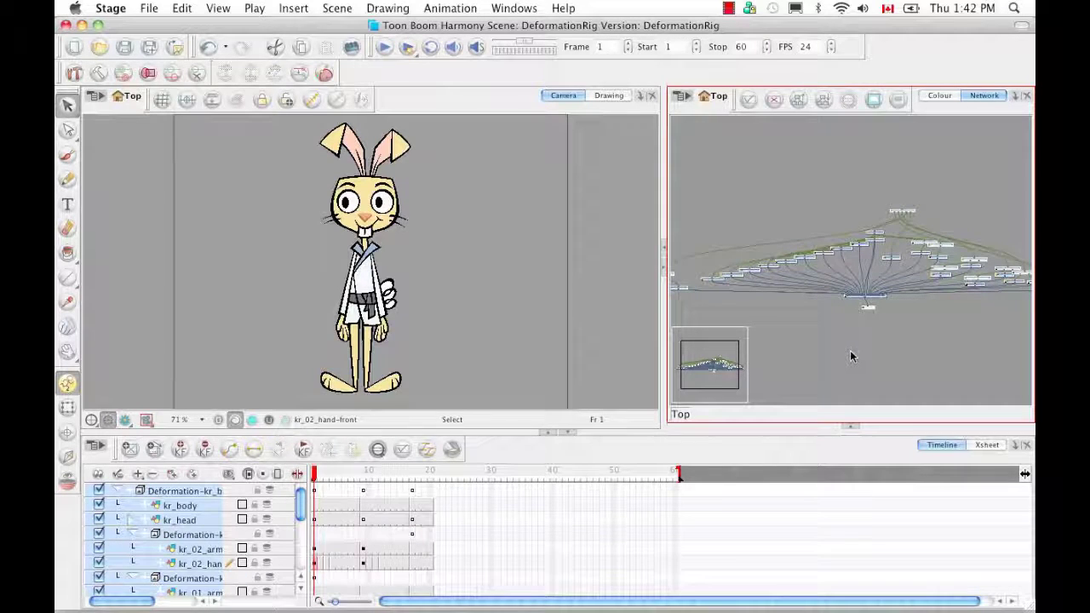
key(super+g)
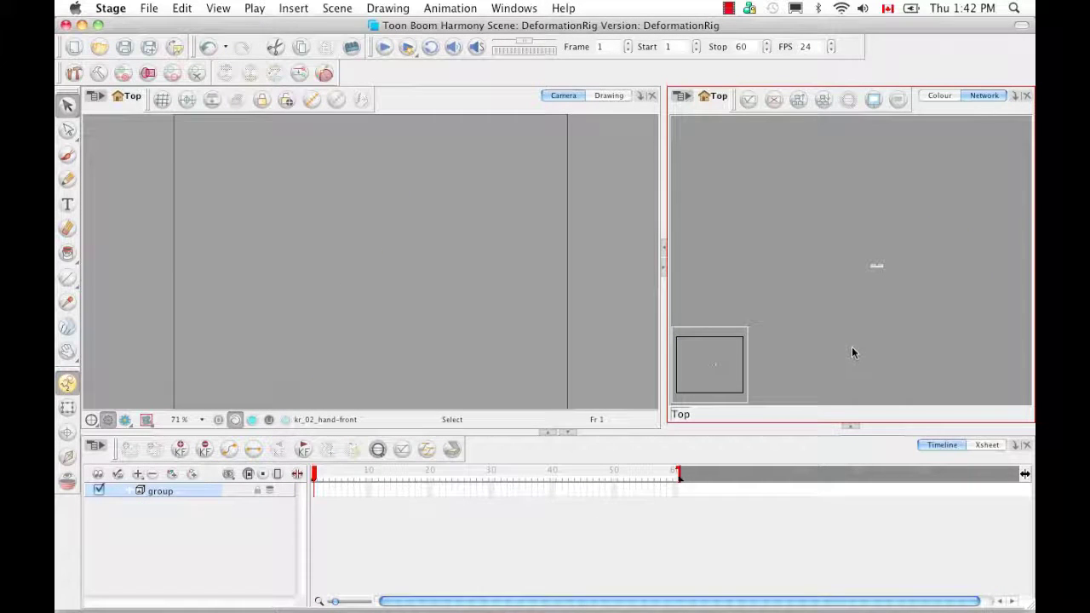
scroll(790, 290, up, 5)
scroll(790, 289, up, 2)
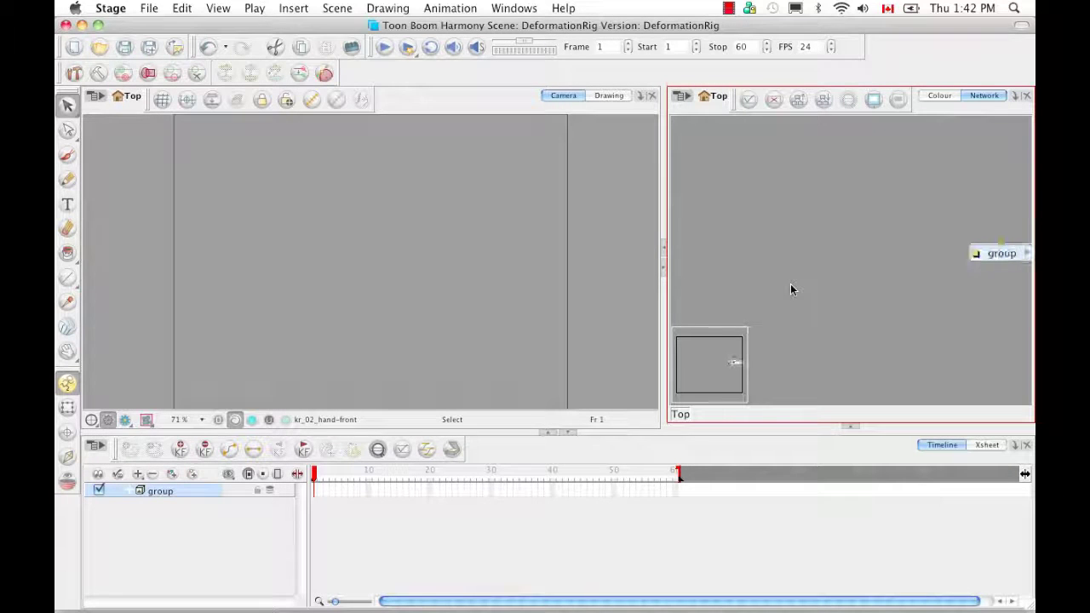
drag(867, 275, 736, 296)
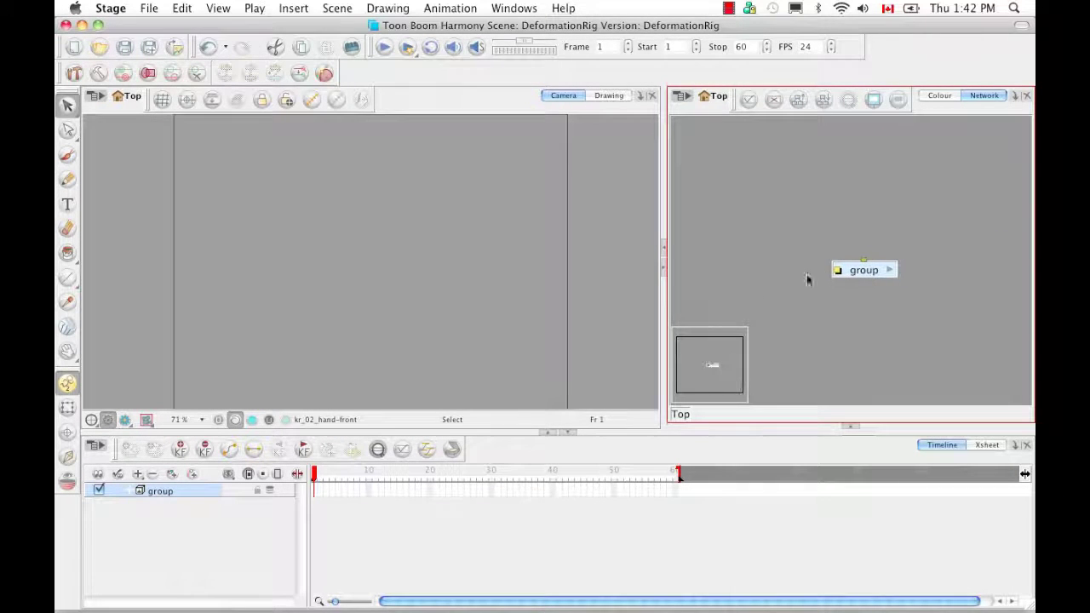
double_click(852, 271)
drag(393, 181, 691, 196)
text(KR_MASTER)
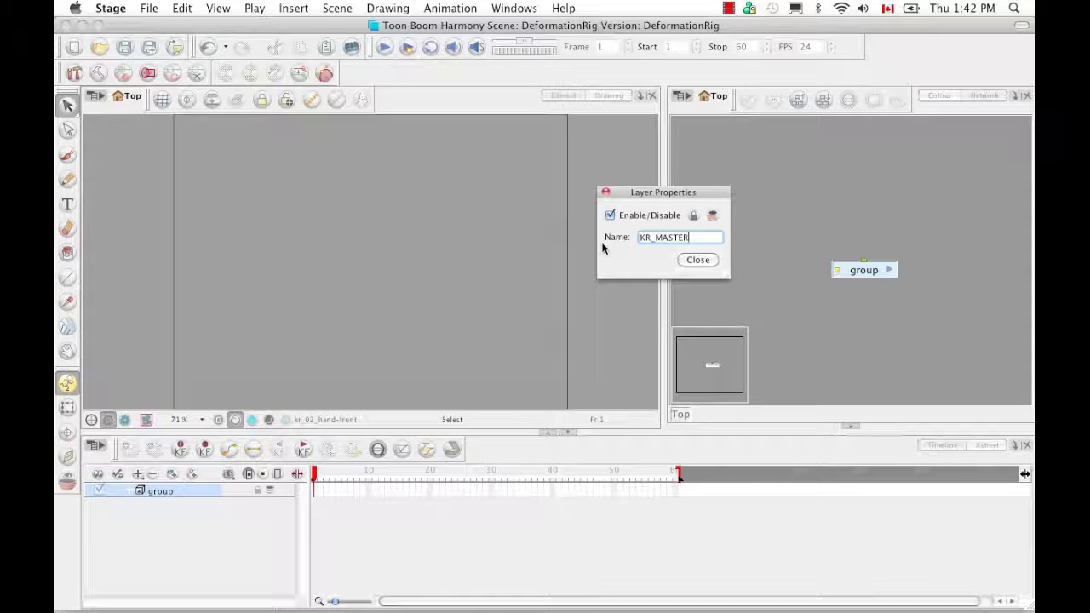
click(698, 260)
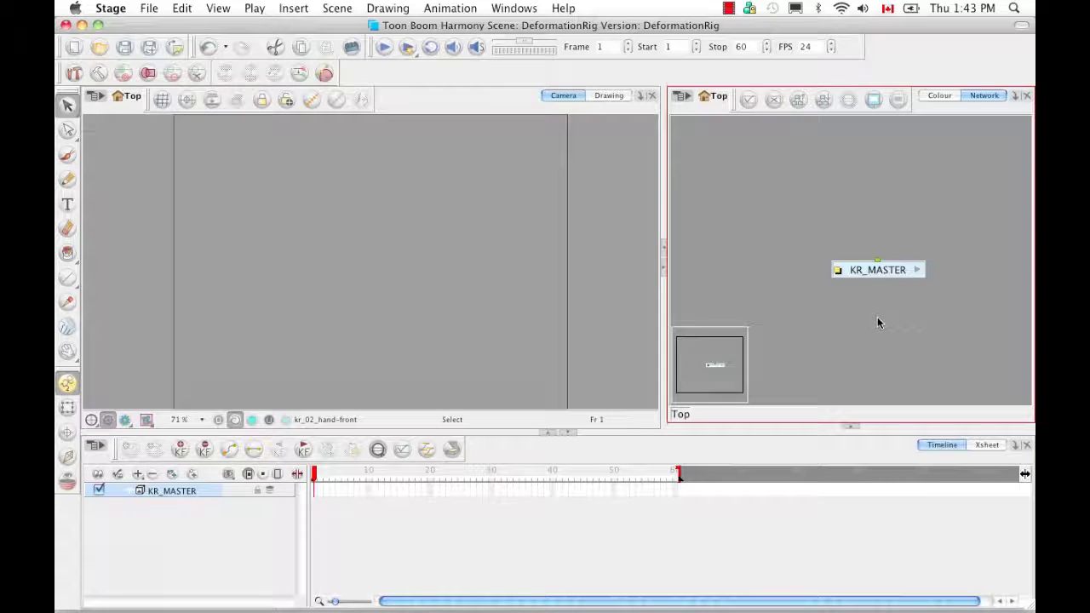
Step: Enter the KR_MASTER group and add a Multi-Port-Out module from the full module list near the Composite and Display
click(916, 269)
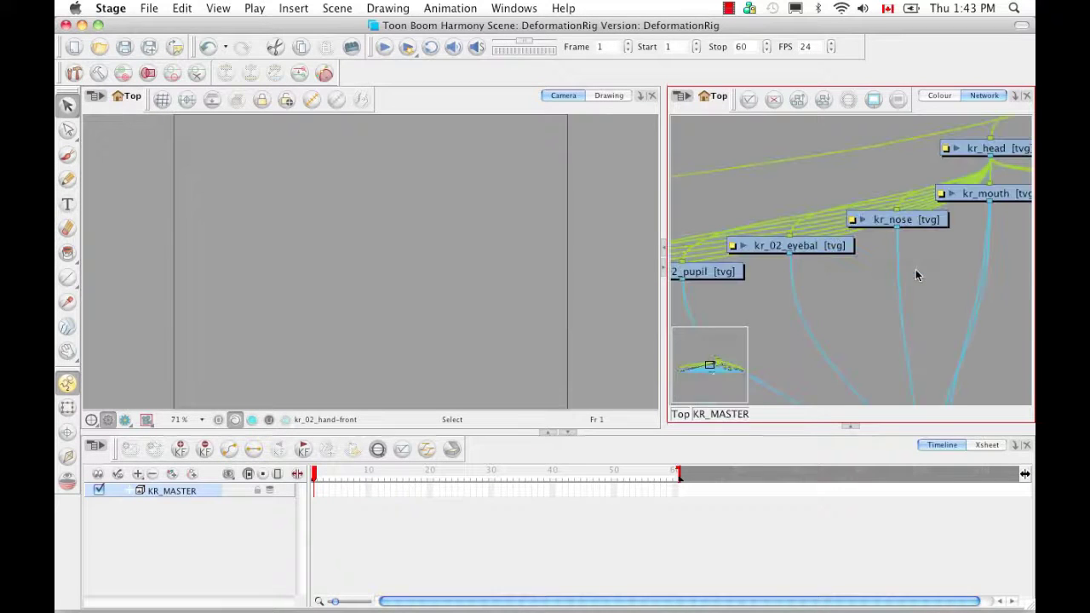
scroll(883, 340, down, 10)
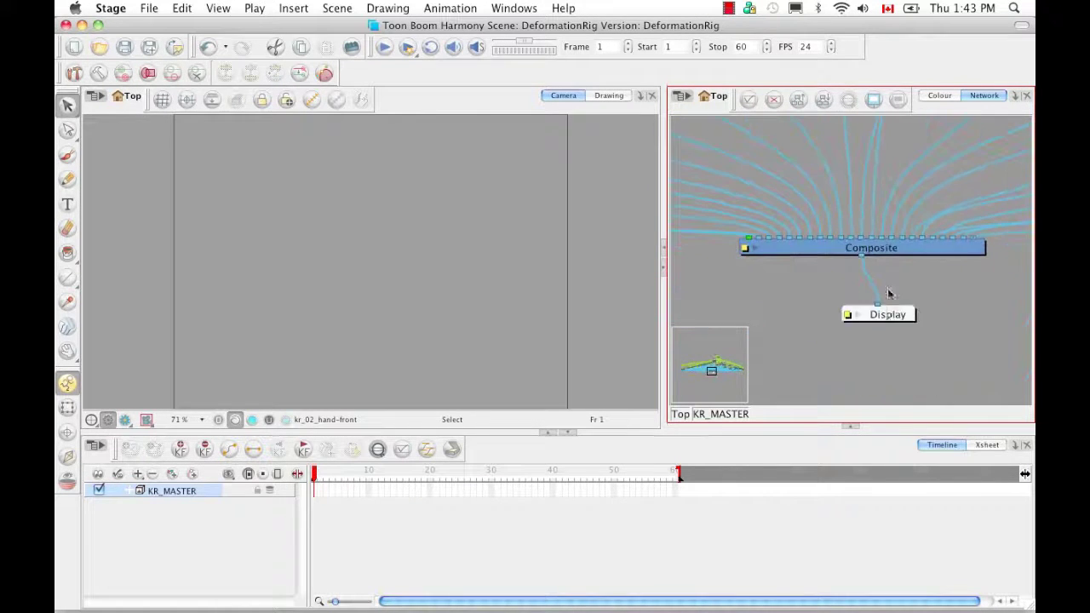
drag(889, 280, 867, 282)
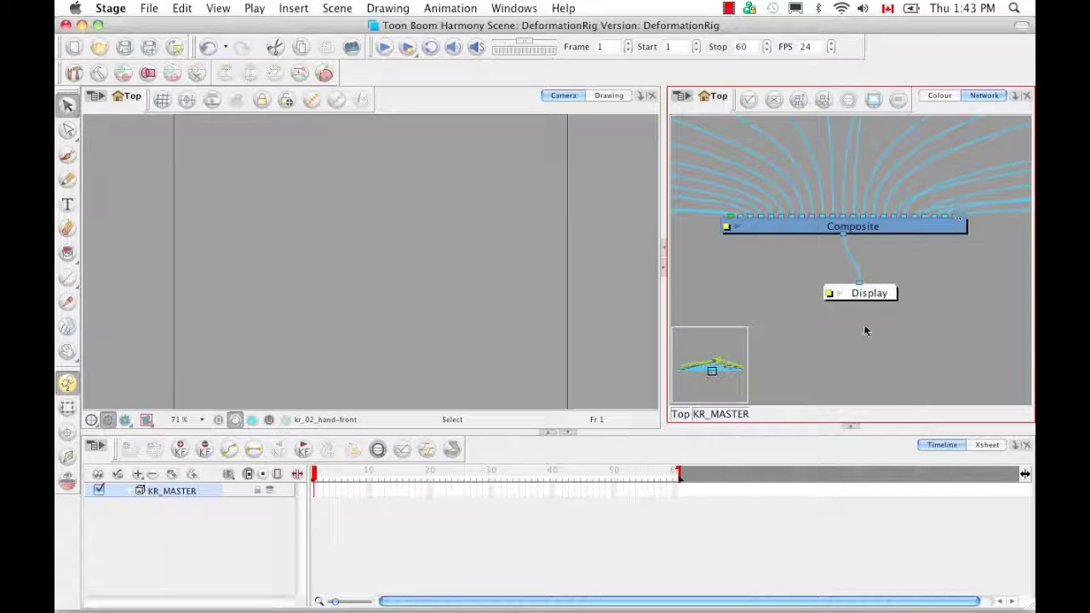
click(850, 427)
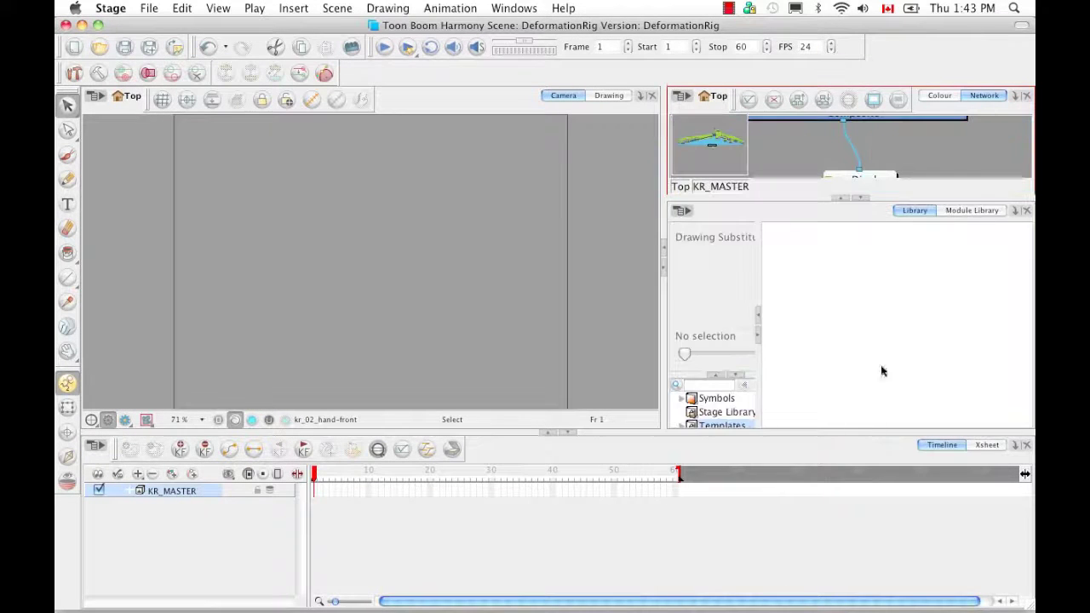
click(970, 209)
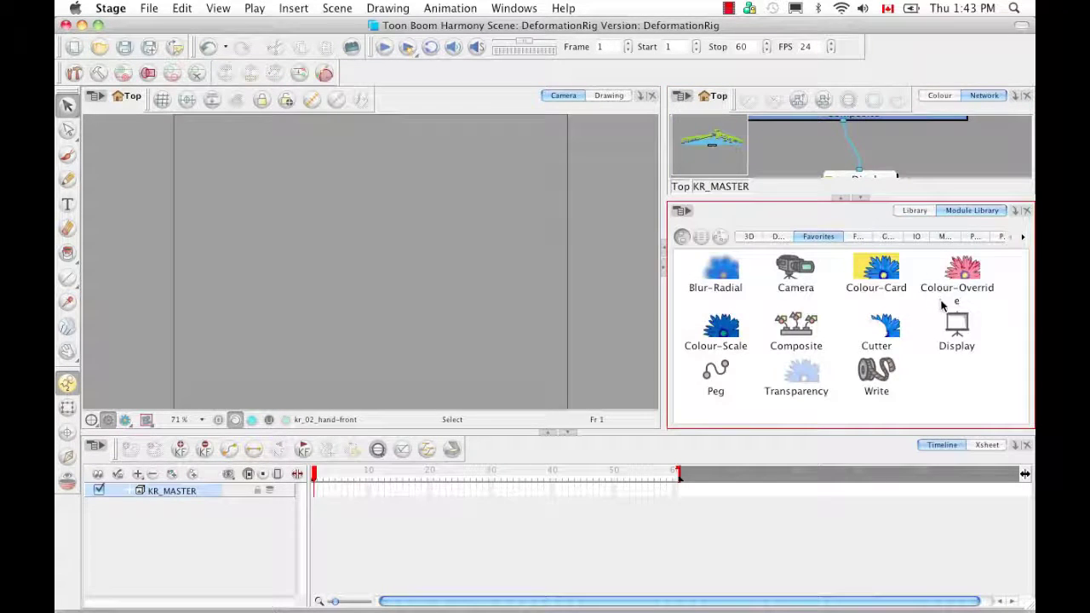
click(1023, 239)
click(1023, 238)
click(989, 240)
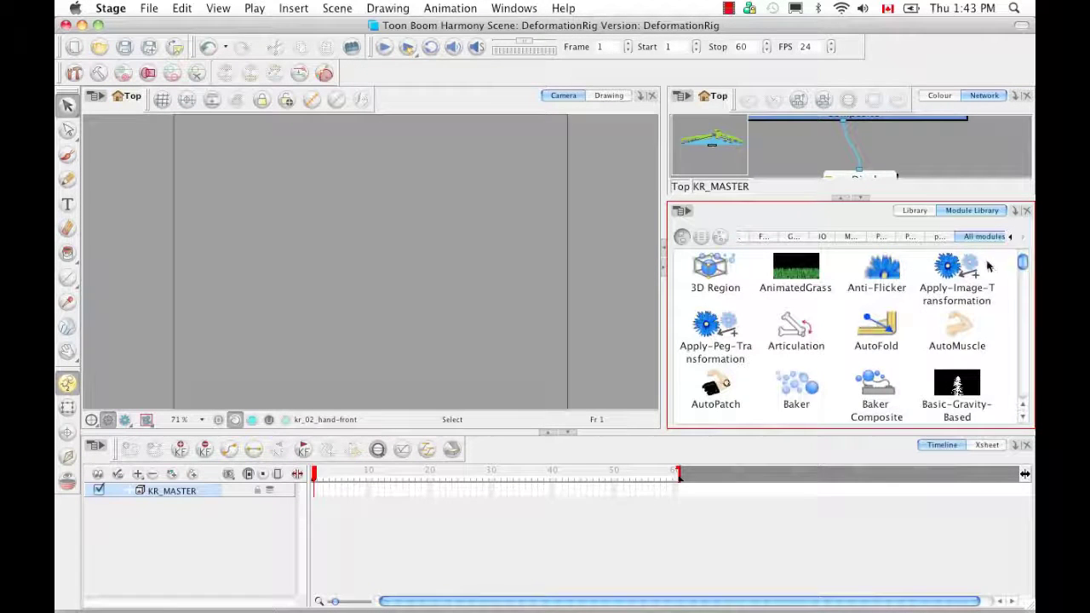
drag(1022, 265, 1021, 353)
drag(881, 308, 878, 208)
Step: Move the Display aside and connect the Composite's output to the Multi-Port-Out module placed beside it
drag(869, 293, 746, 286)
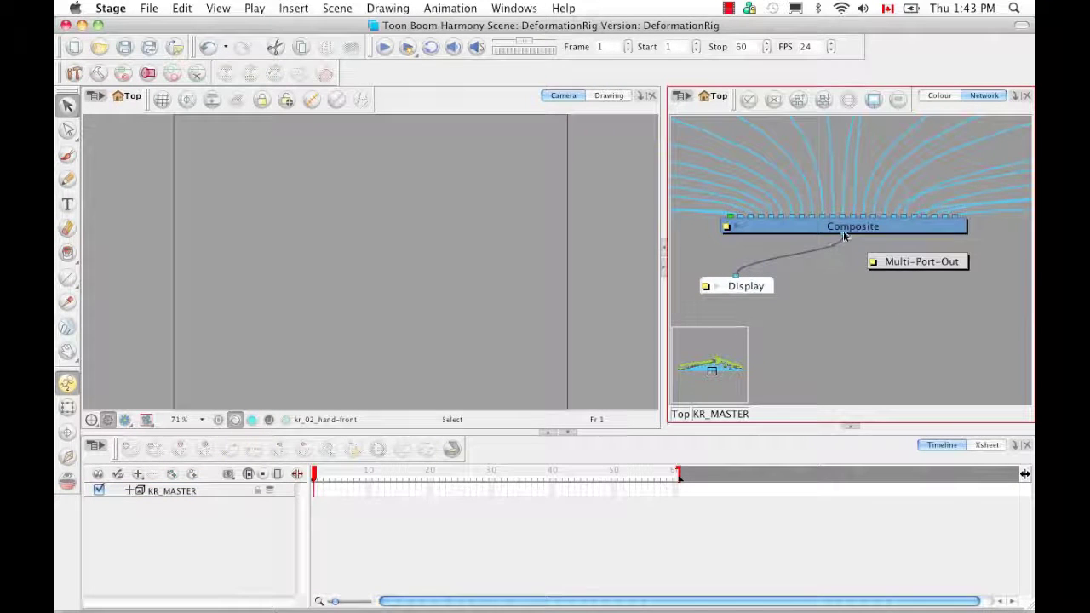
drag(906, 271, 895, 295)
mouse_move(843, 237)
mouse_down()
mouse_move(890, 279)
mouse_move(908, 277)
mouse_up()
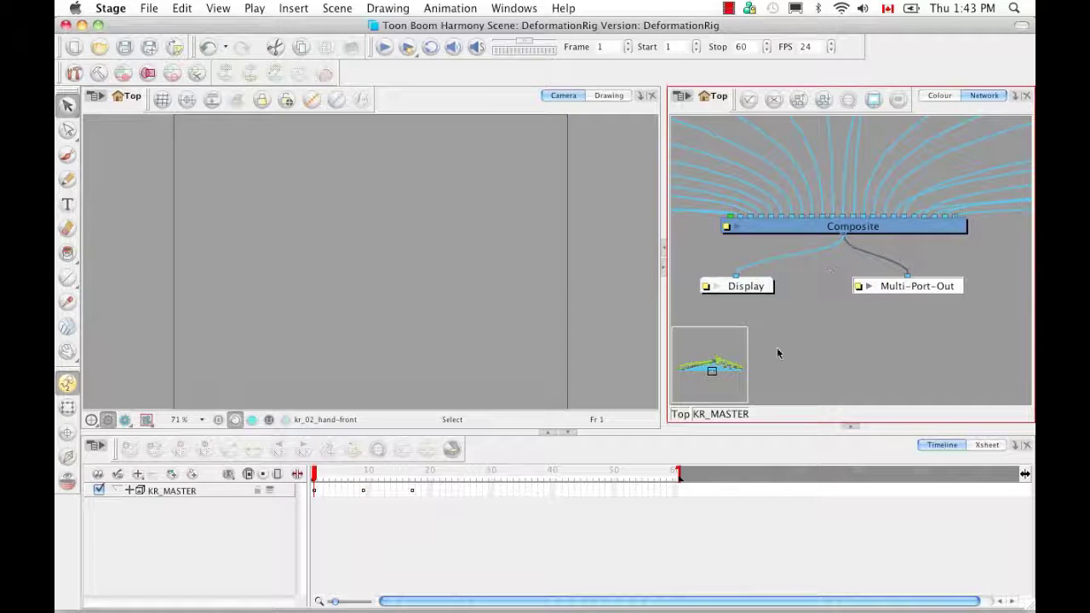
Step: Return to the top level of the network and bring up the template library
click(683, 414)
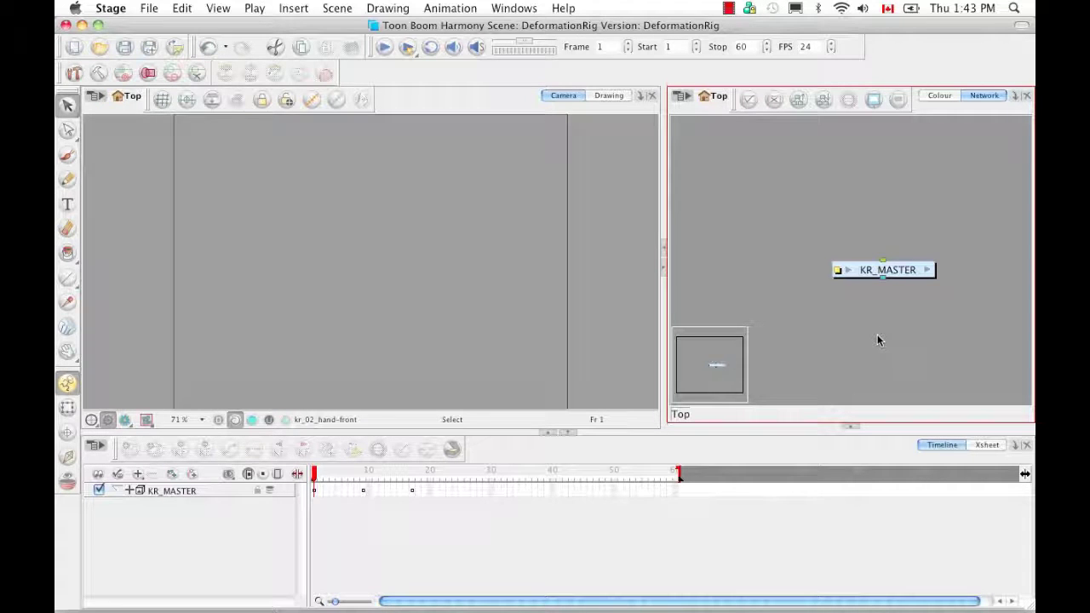
click(855, 432)
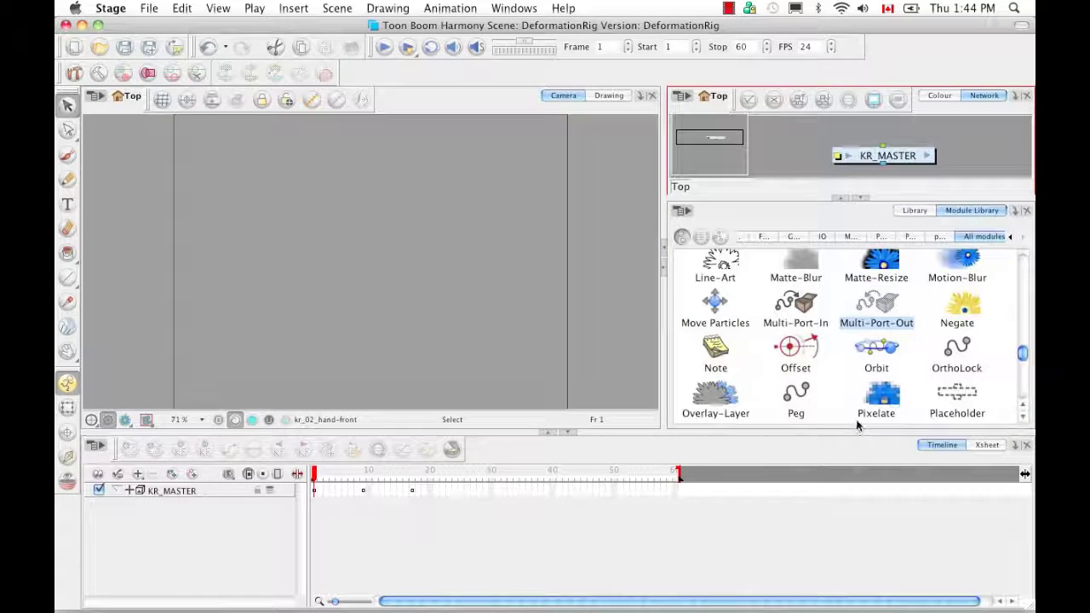
click(911, 212)
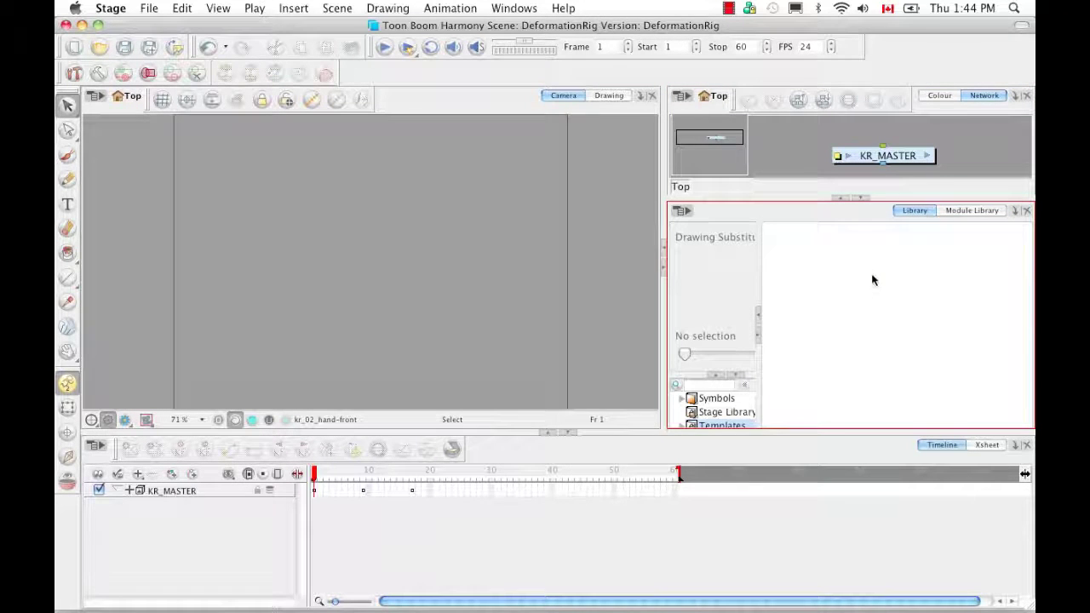
Step: Expand the KR_MASTER group in the timeline and shorten the scene to 20 frames, matching the drawings' exposure
click(116, 489)
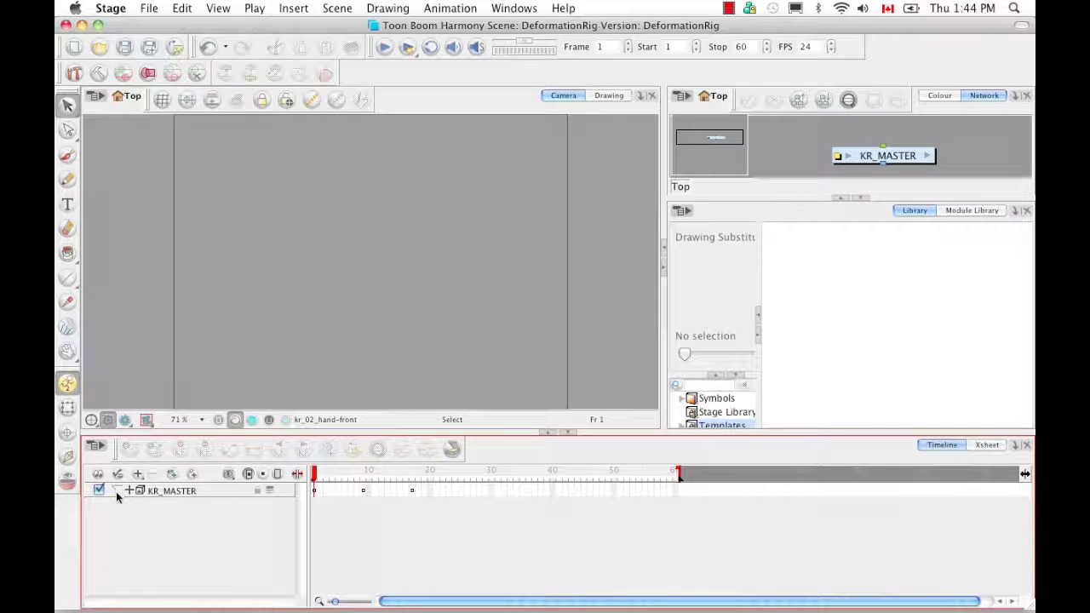
click(117, 490)
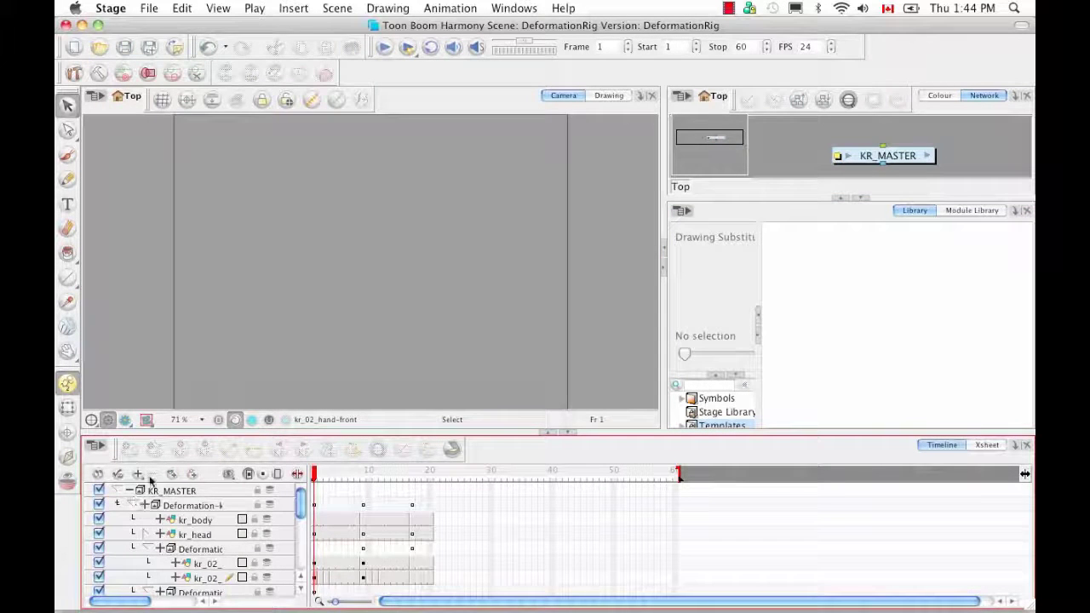
mouse_move(294, 557)
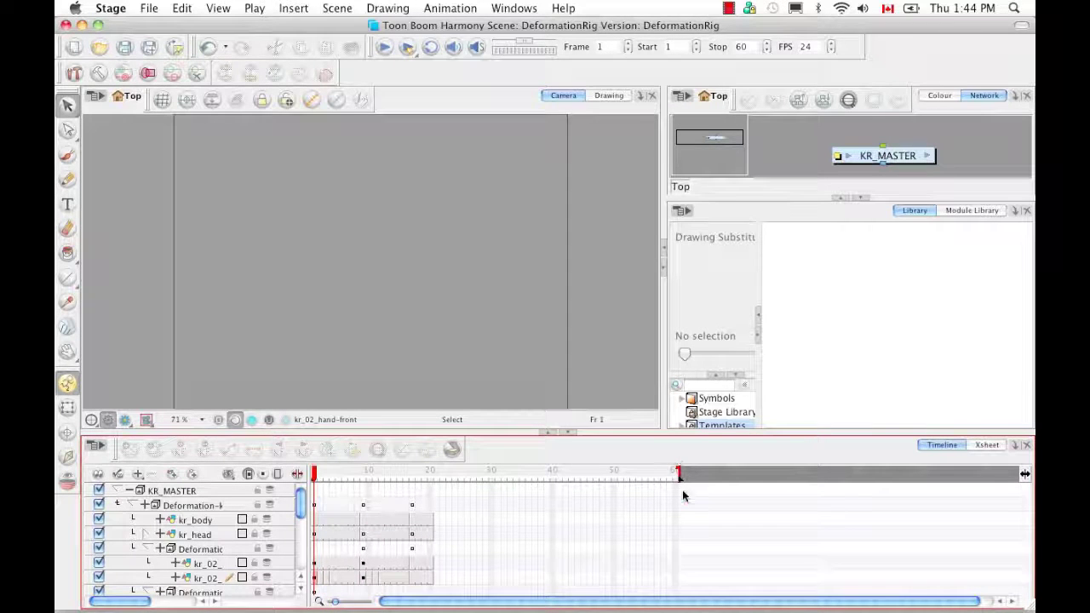
drag(679, 478, 443, 492)
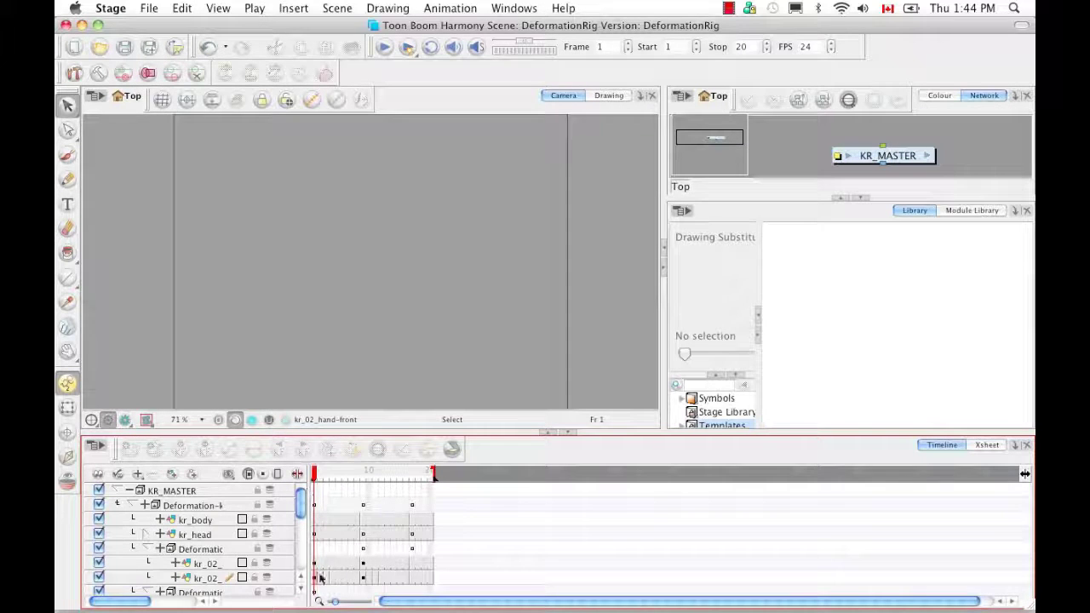
Step: Collapse the main deformation group's layers and insert a keyframe on it at frame 1
click(132, 504)
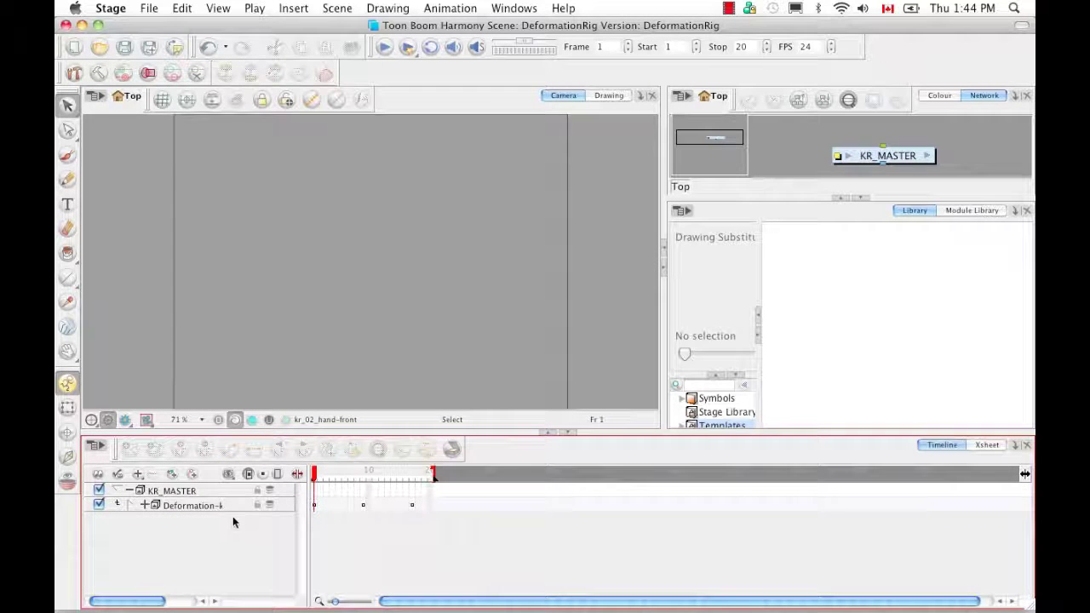
drag(148, 603, 124, 600)
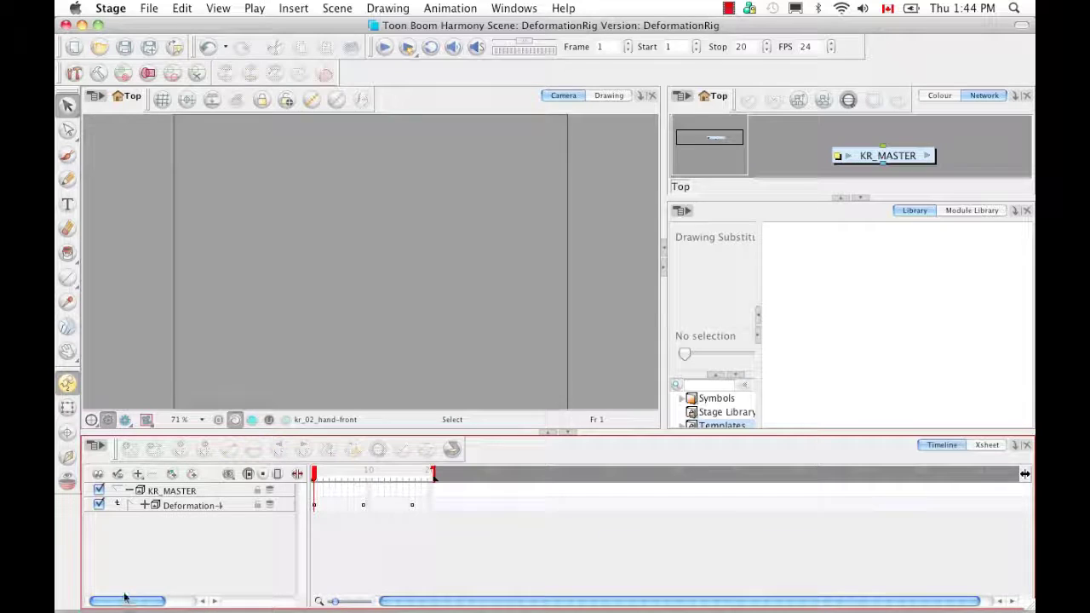
click(314, 508)
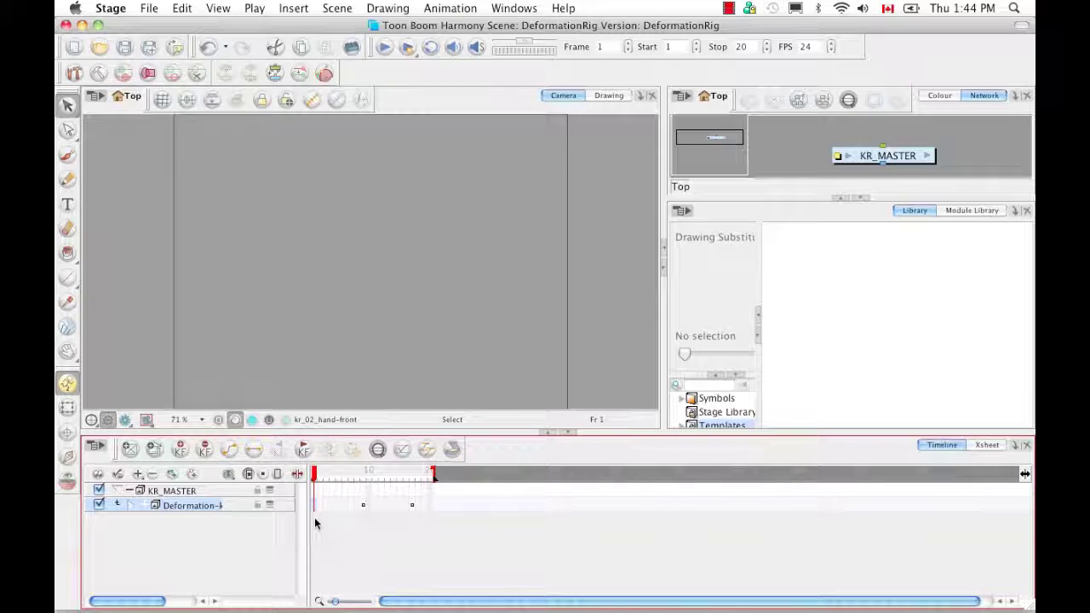
right_click(314, 509)
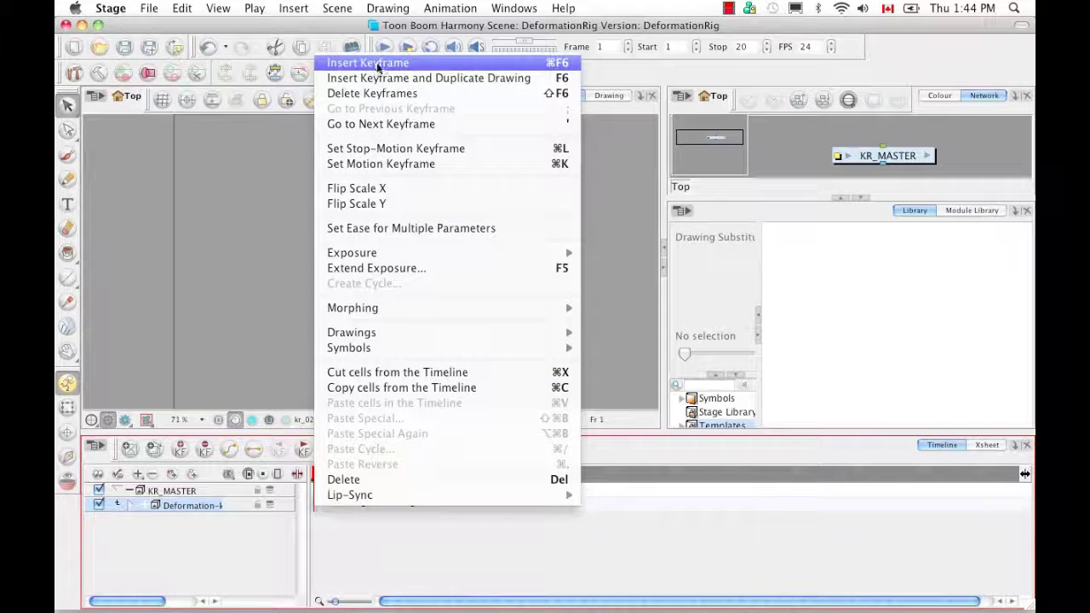
click(575, 64)
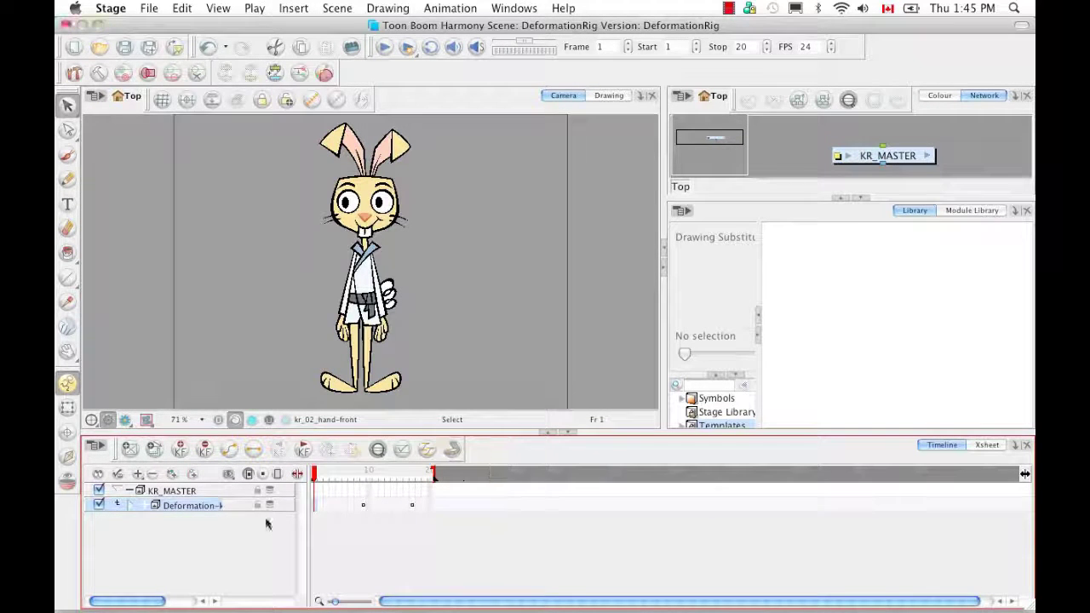
Step: Expand the deformation group to inspect its child layers' keyframes and scrub the timeline to frame 9
click(130, 505)
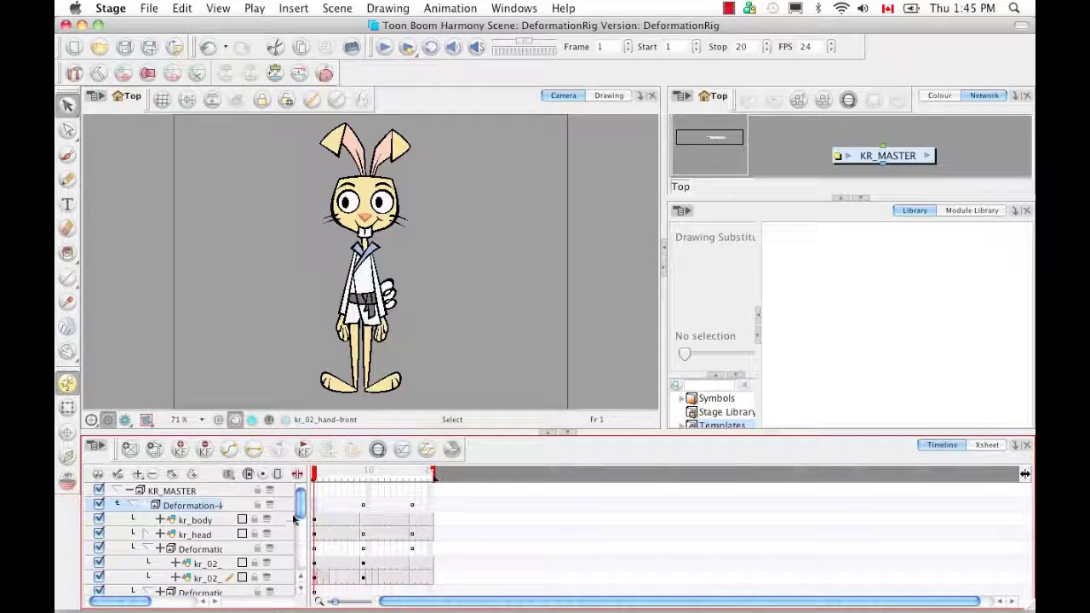
mouse_move(299, 506)
mouse_down()
mouse_move(301, 594)
mouse_move(289, 503)
mouse_up()
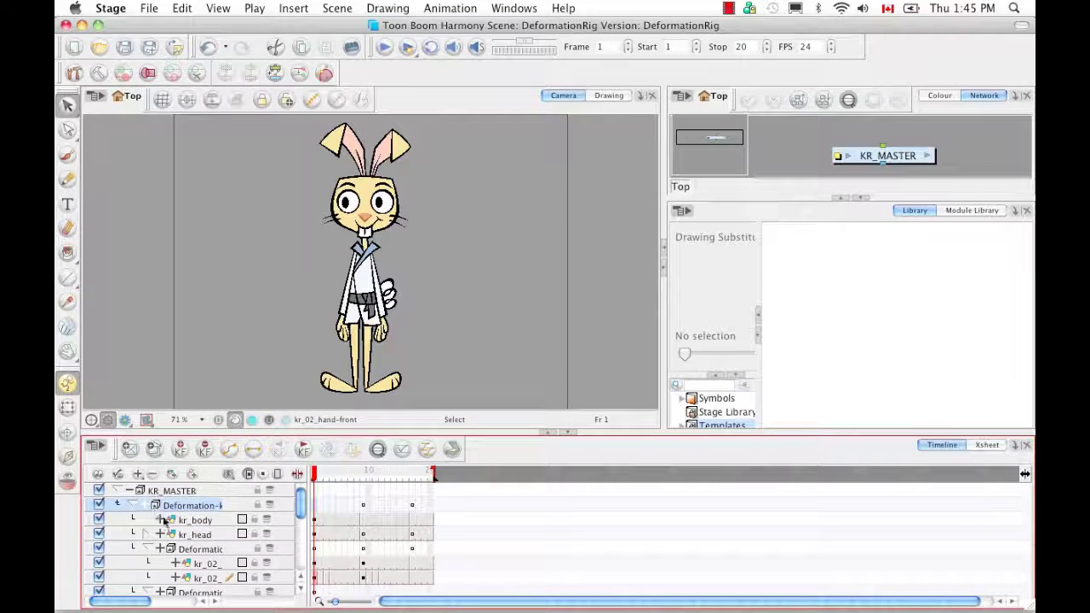
click(326, 479)
drag(326, 479, 365, 482)
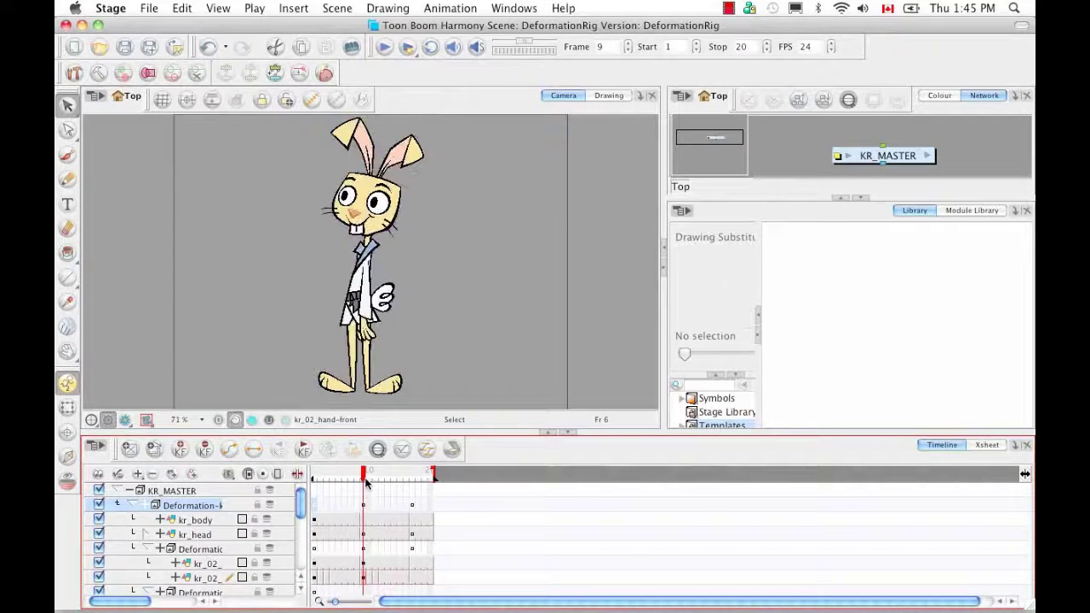
Step: Collapse the deformation group and the KR_MASTER group in the timeline
click(132, 506)
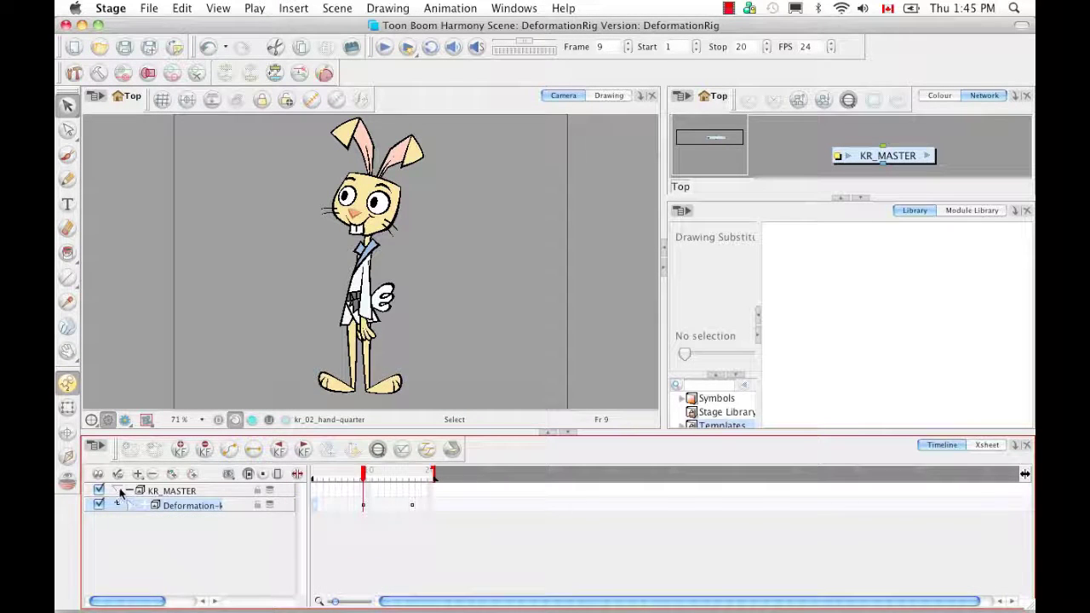
click(122, 491)
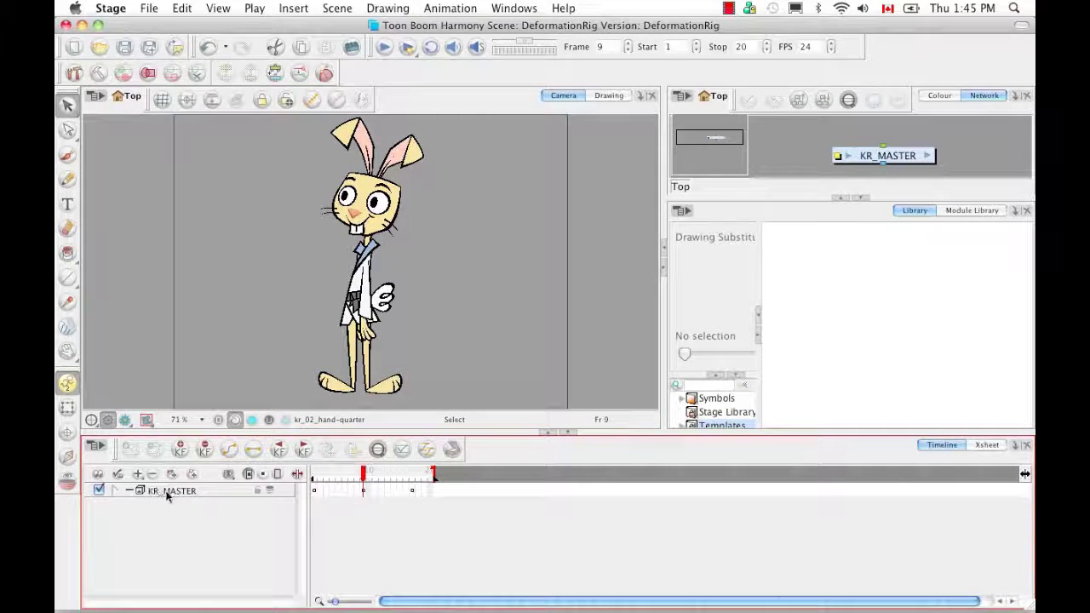
Step: Insert a keyframe on the collapsed KR_MASTER group at frame 9 and expand its layers to check the keyframes
click(367, 492)
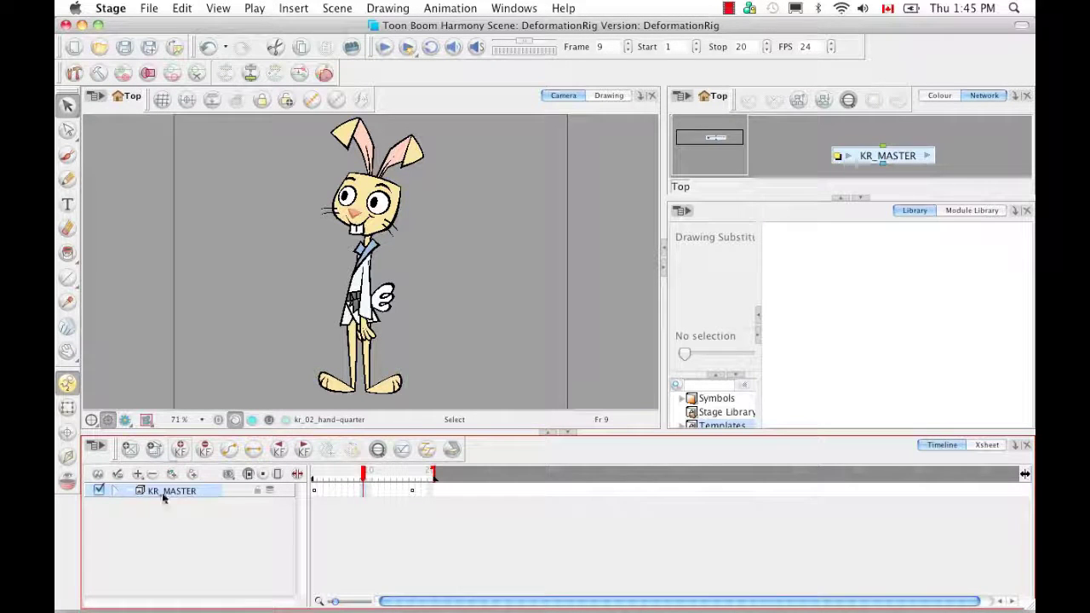
click(115, 491)
click(132, 506)
mouse_move(301, 504)
mouse_down()
mouse_move(298, 554)
mouse_move(298, 502)
mouse_up()
Step: Insert a keyframe on the collapsed KR_MASTER group at frame 17, then expand its child layers to check the keyframes
drag(365, 475, 412, 479)
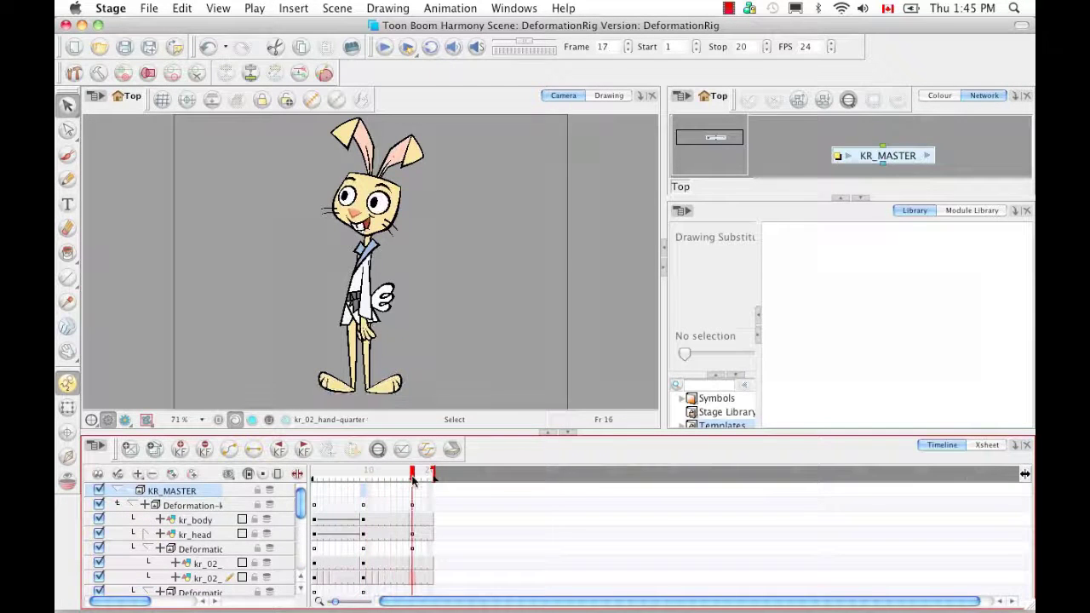
click(134, 506)
click(119, 491)
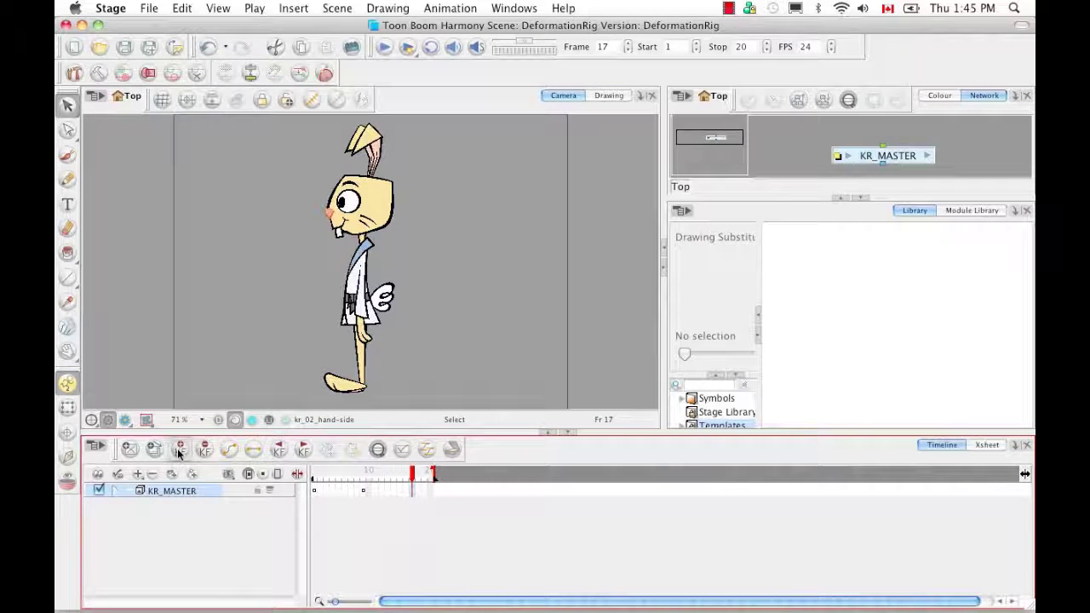
click(117, 492)
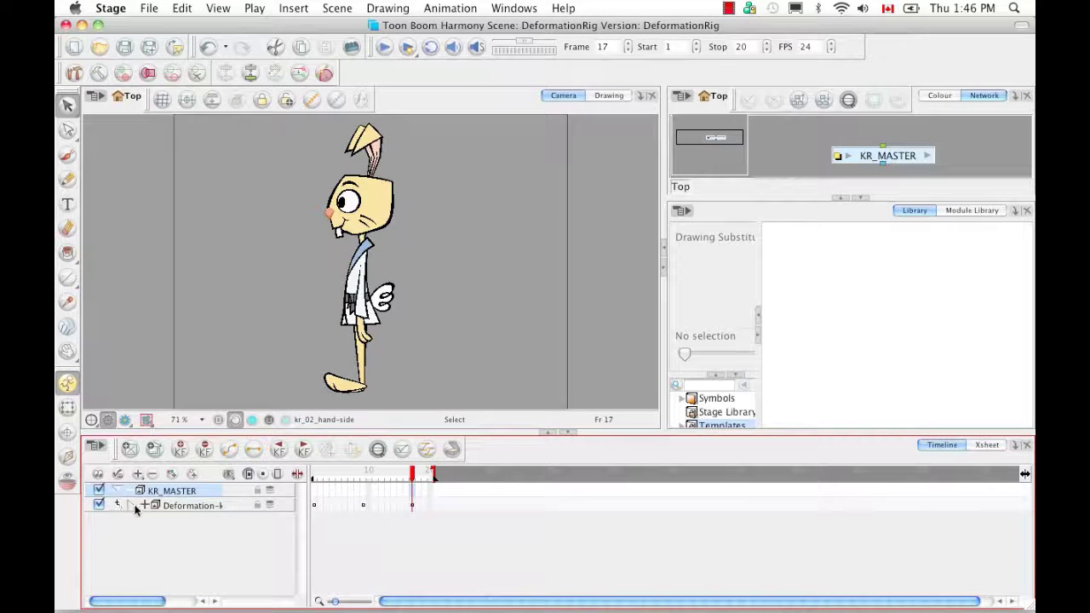
click(131, 505)
mouse_move(301, 503)
mouse_down()
mouse_move(304, 572)
mouse_move(300, 500)
mouse_up()
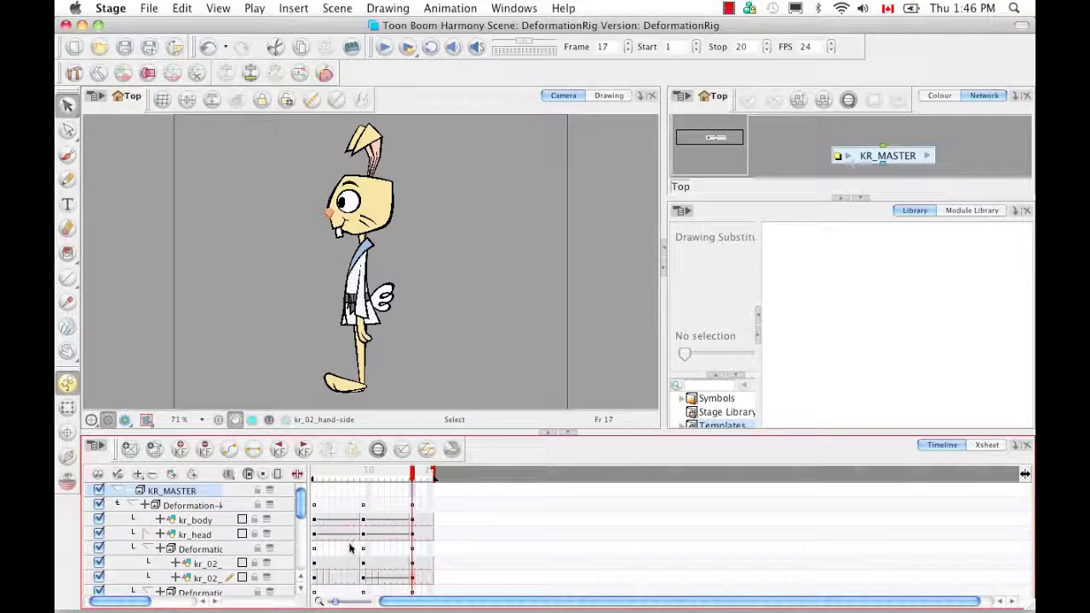
Step: Collapse the main deformation group and set its frame 1 keyframe to a stop-motion keyframe
click(315, 474)
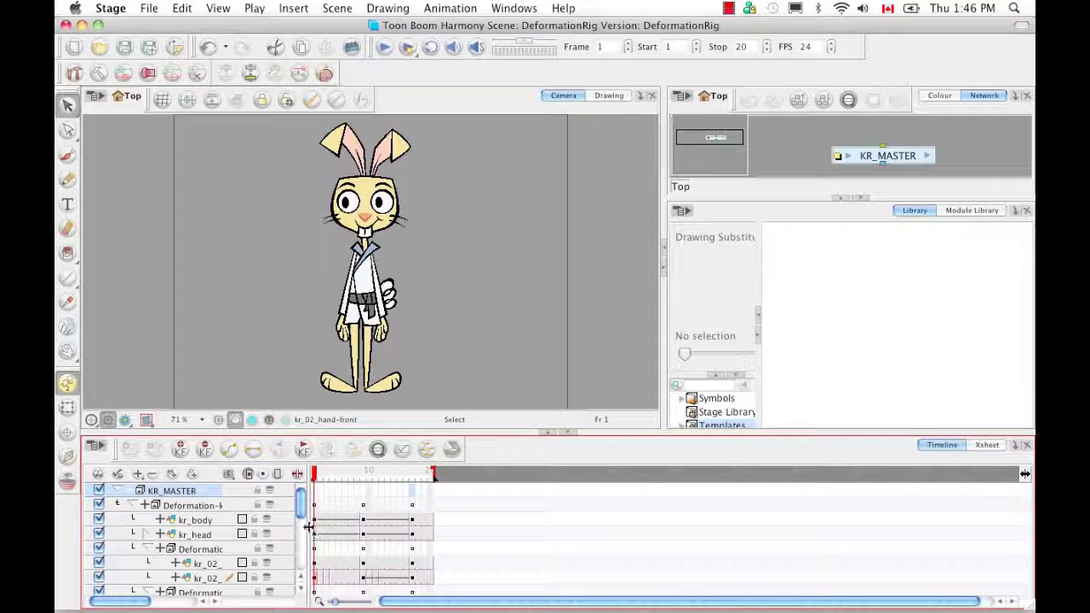
click(130, 505)
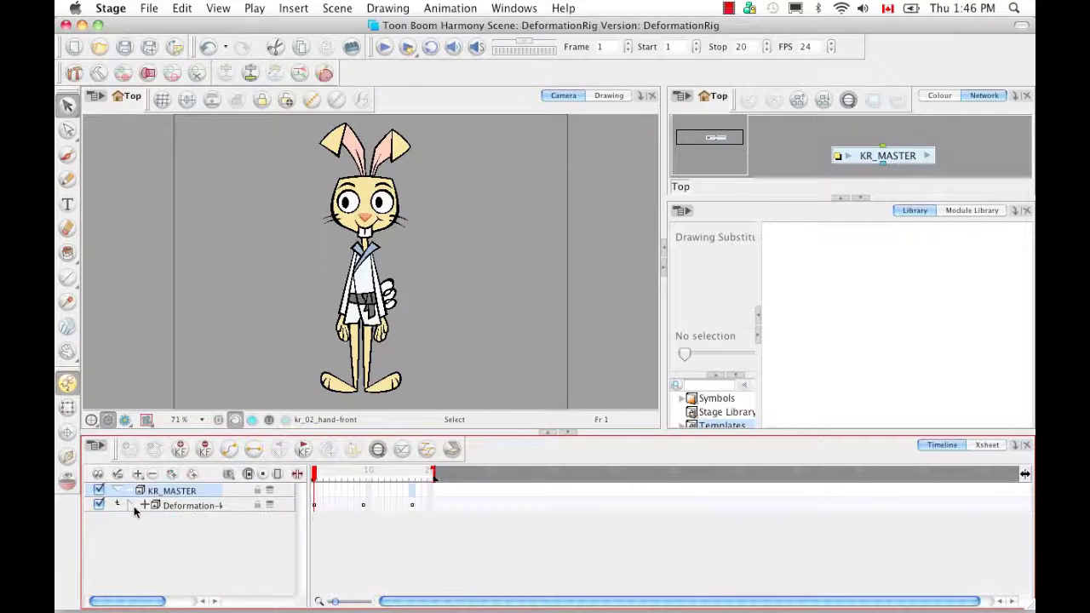
click(313, 507)
right_click(313, 507)
mouse_move(316, 499)
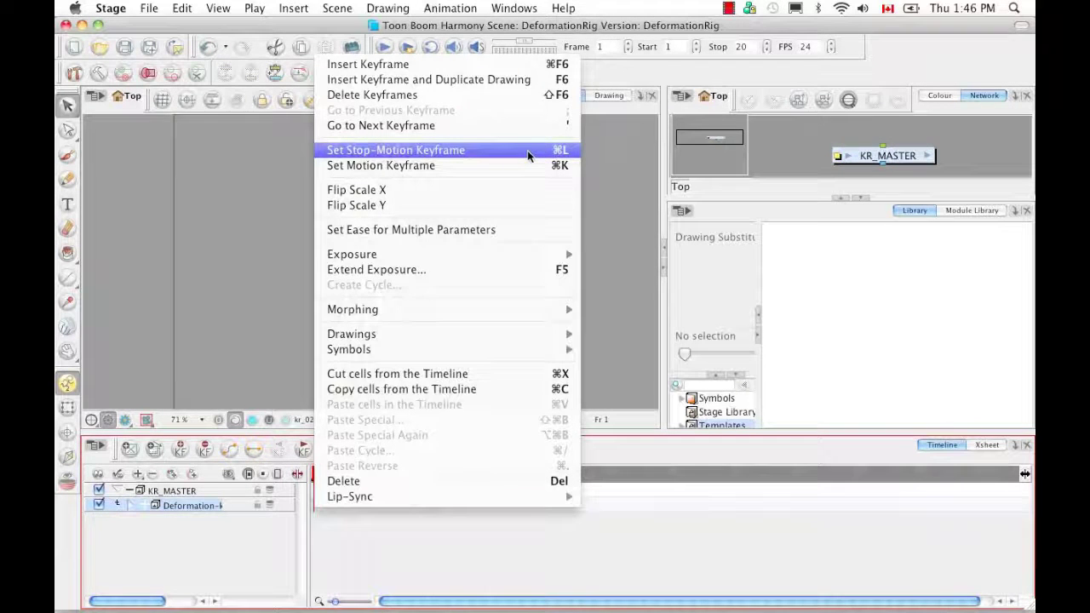
click(529, 150)
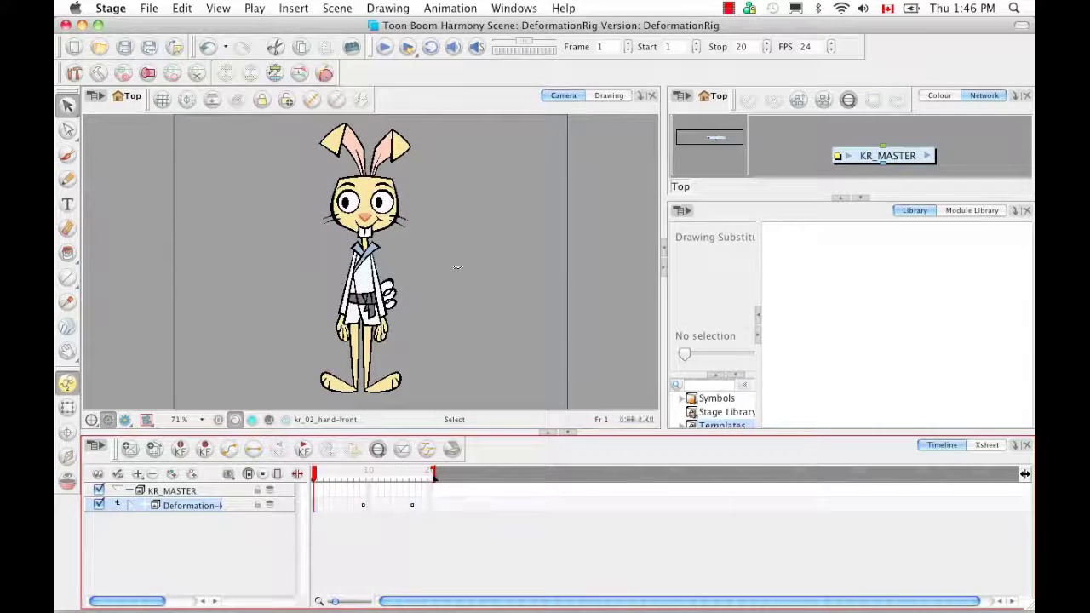
Step: Set the deformation group's keyframes at frames 9 and 17 to stop-motion keyframes
click(332, 477)
drag(346, 476, 363, 477)
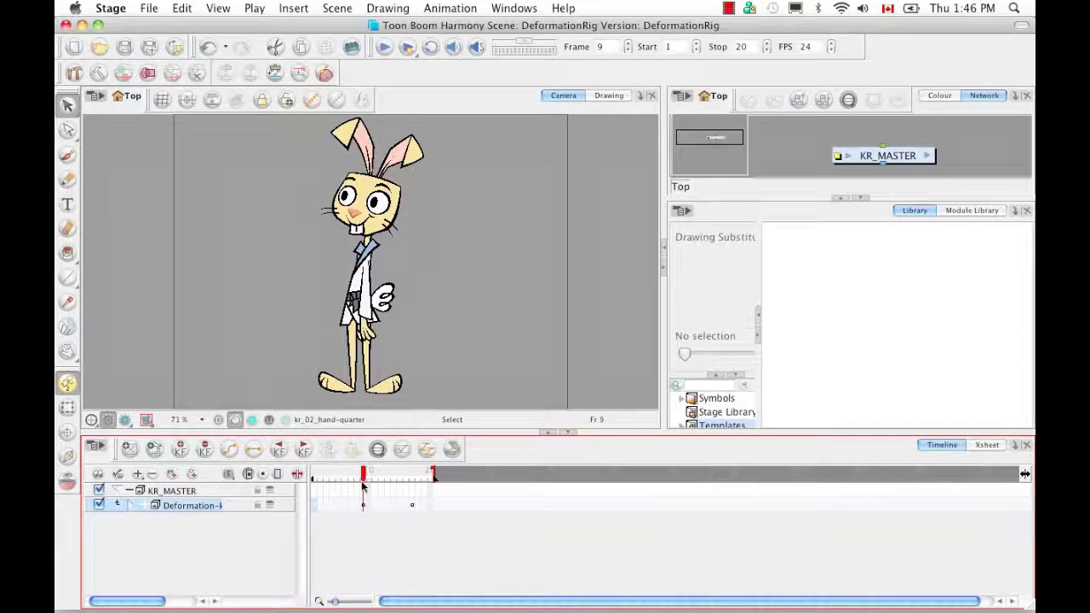
right_click(367, 510)
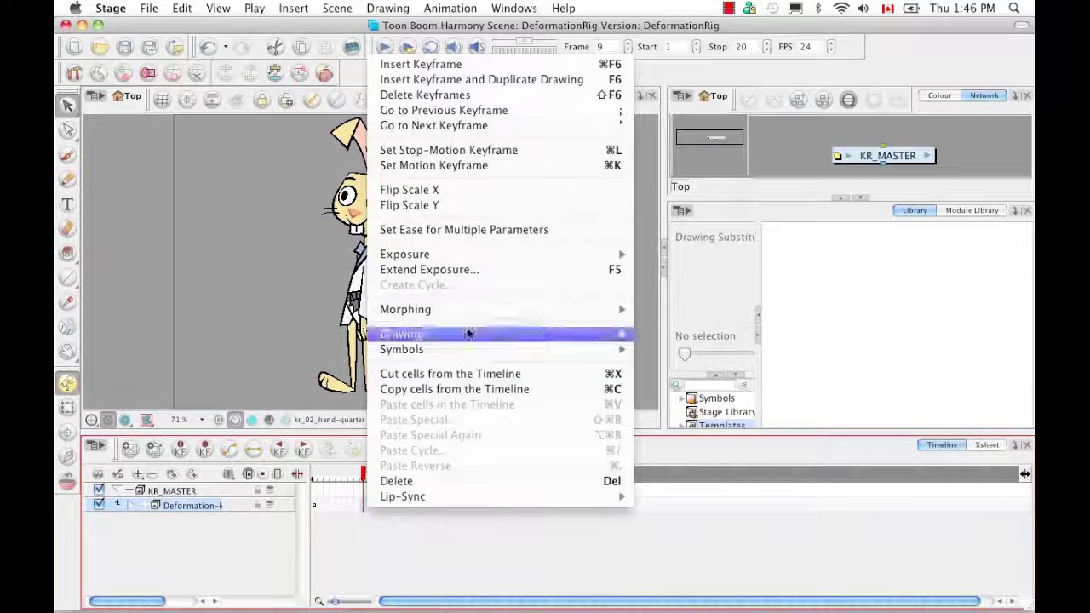
click(468, 149)
click(413, 505)
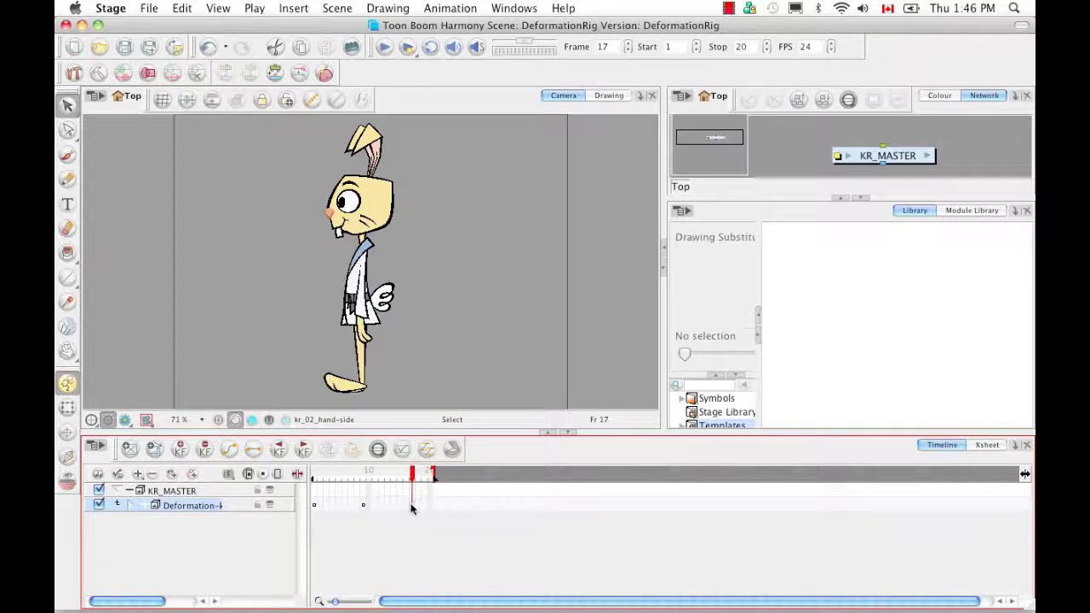
right_click(412, 504)
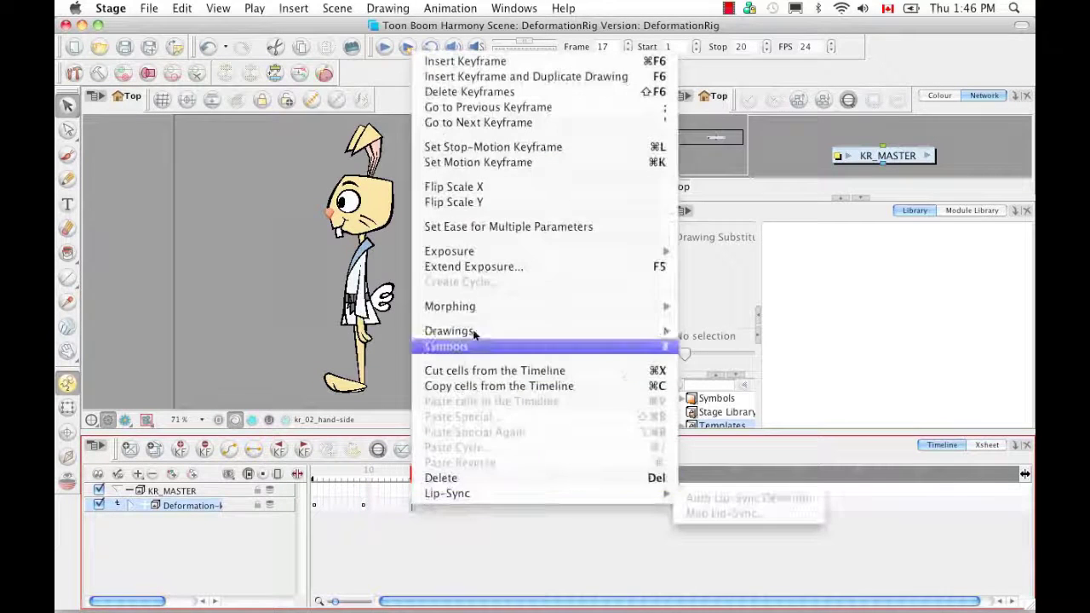
click(492, 146)
Step: Check the child layers' keyframes in the deformation group, return to frame 1 and collapse both groups
click(127, 506)
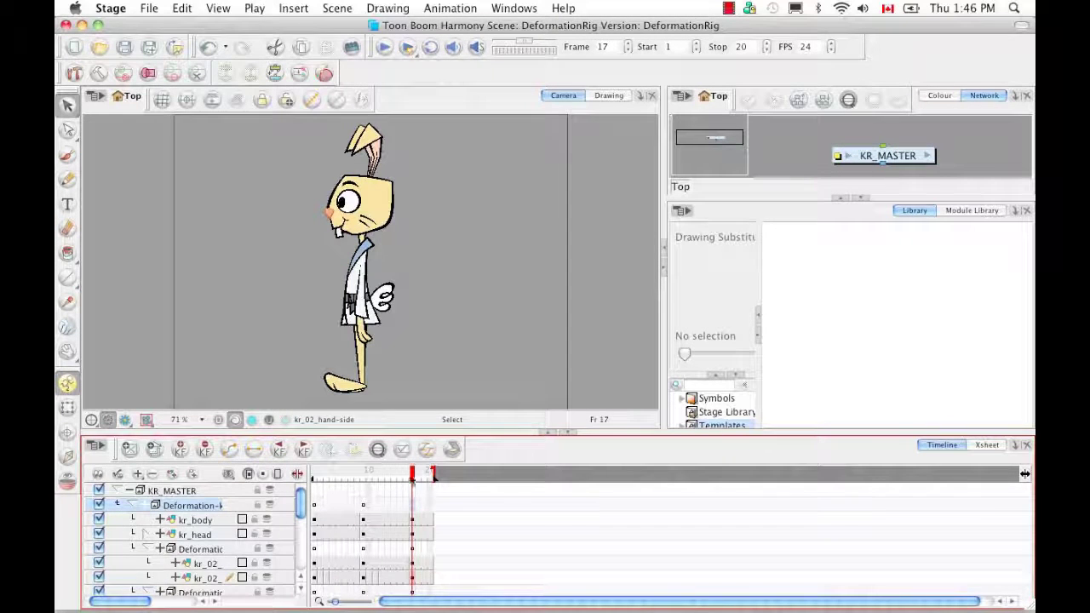
mouse_move(302, 506)
mouse_down()
mouse_move(304, 576)
mouse_move(301, 506)
mouse_up()
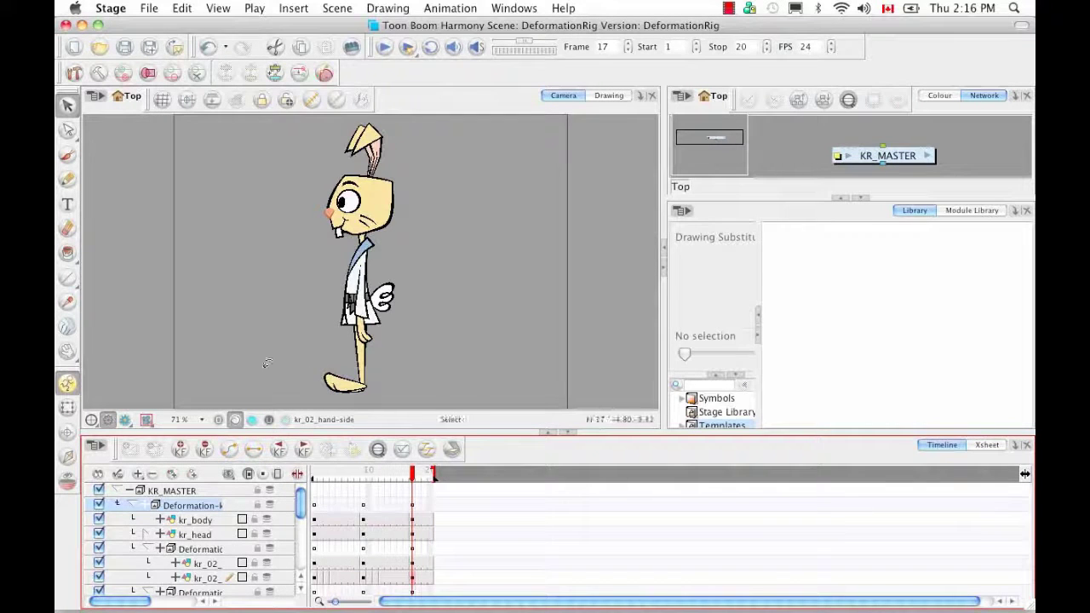
drag(413, 474, 313, 475)
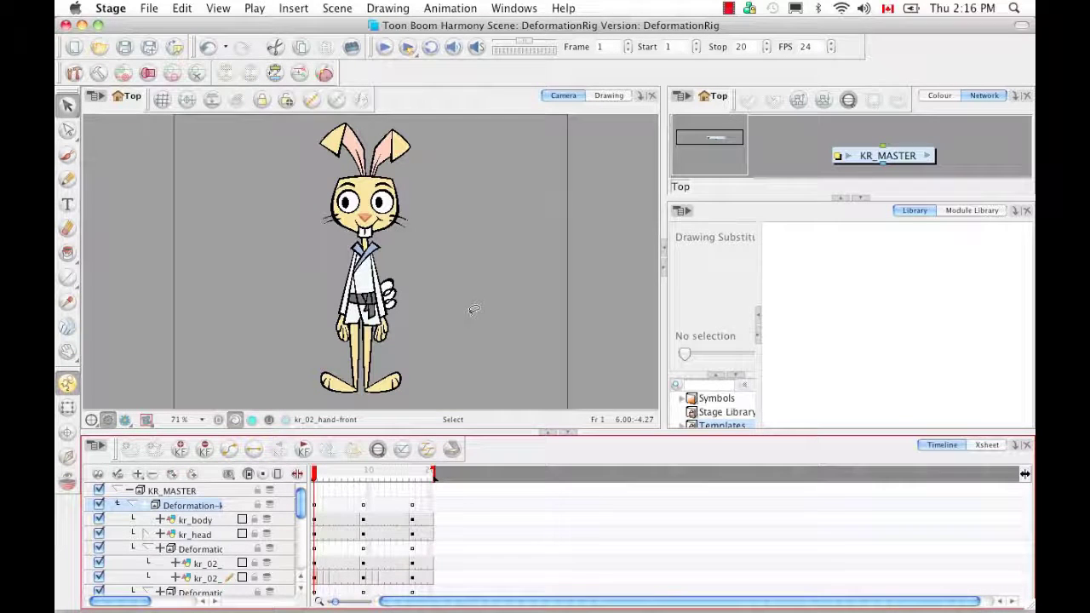
click(130, 506)
click(117, 491)
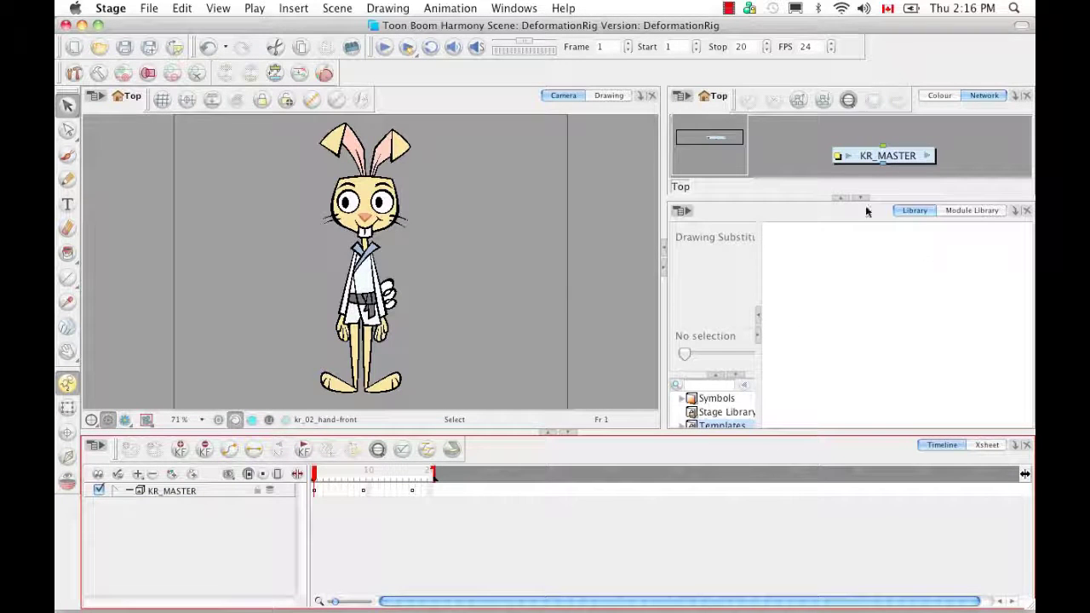
Step: Enlarge the library's folder list and obtain the right to modify the Stage Library
click(713, 376)
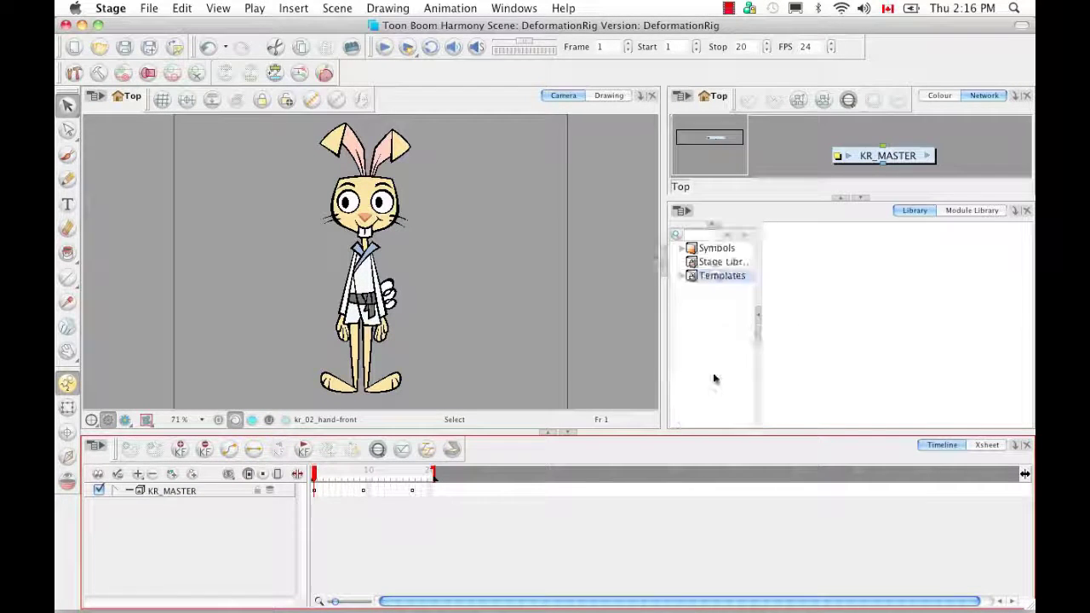
click(753, 278)
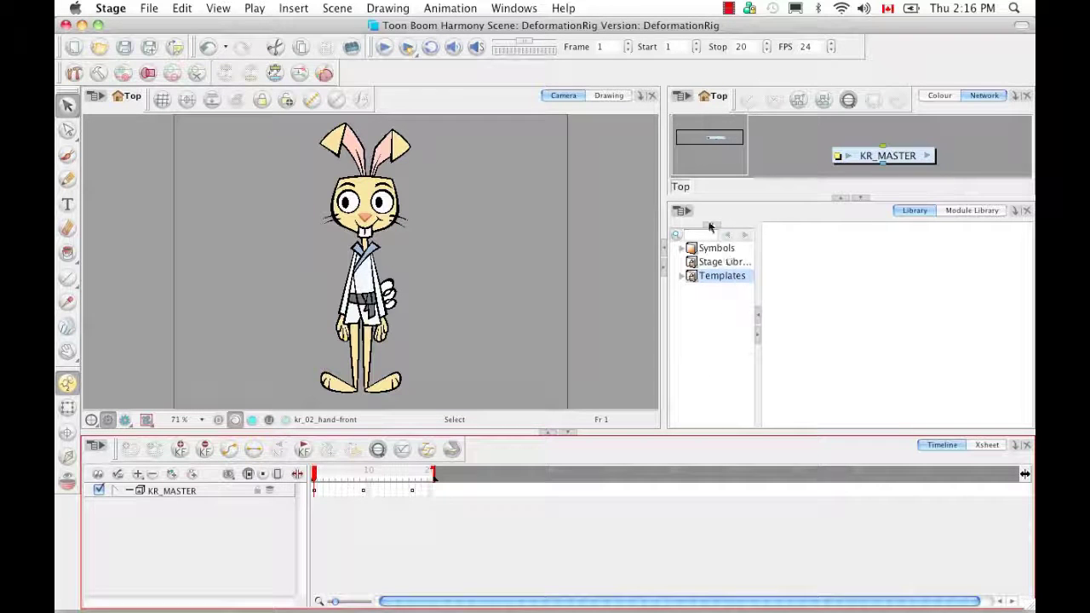
click(712, 264)
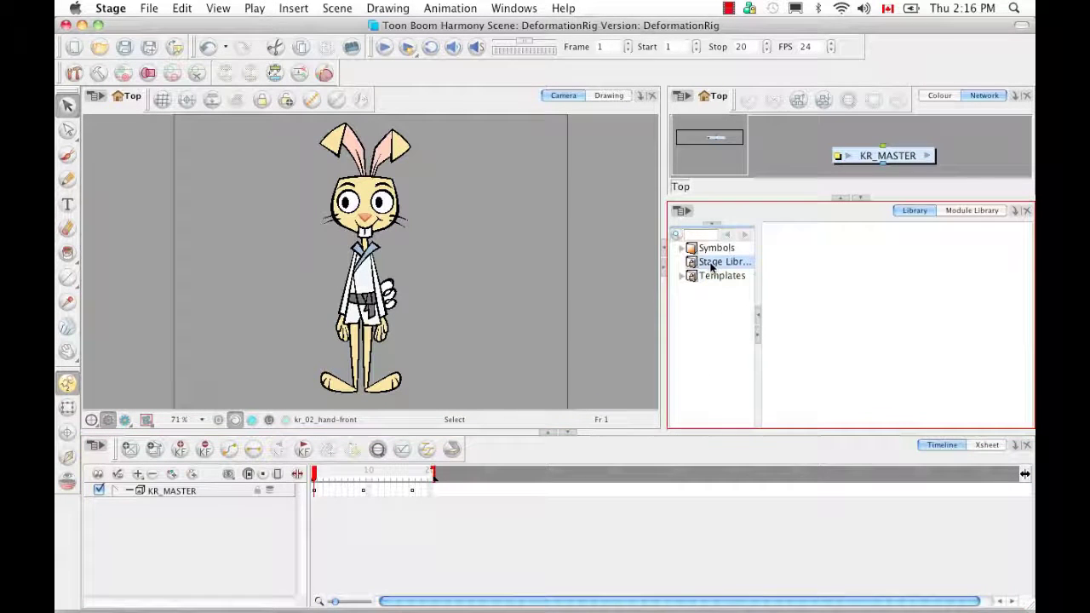
drag(757, 260, 808, 262)
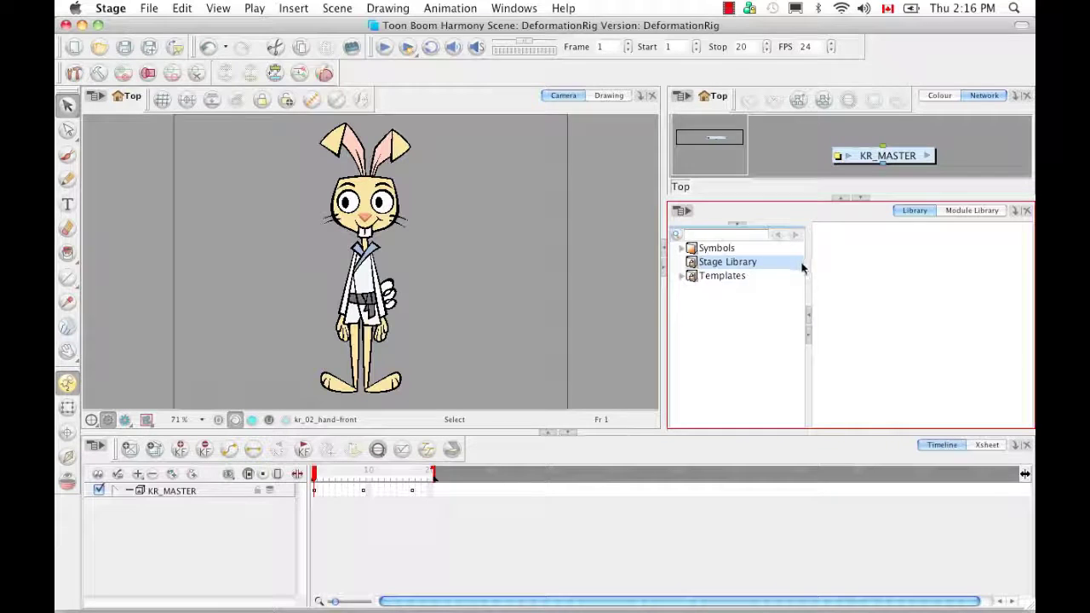
right_click(707, 265)
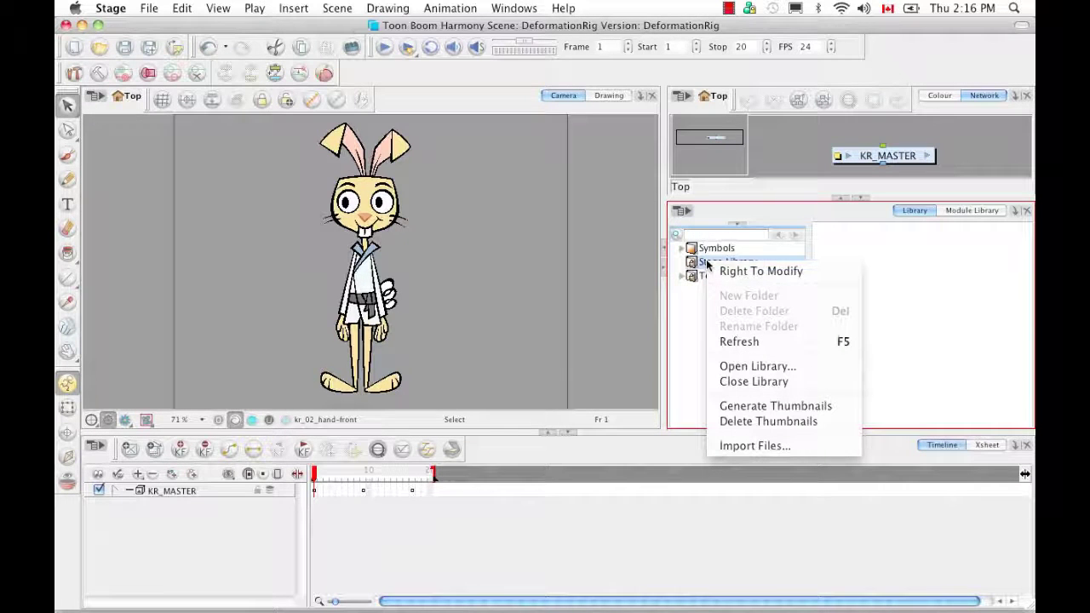
click(718, 270)
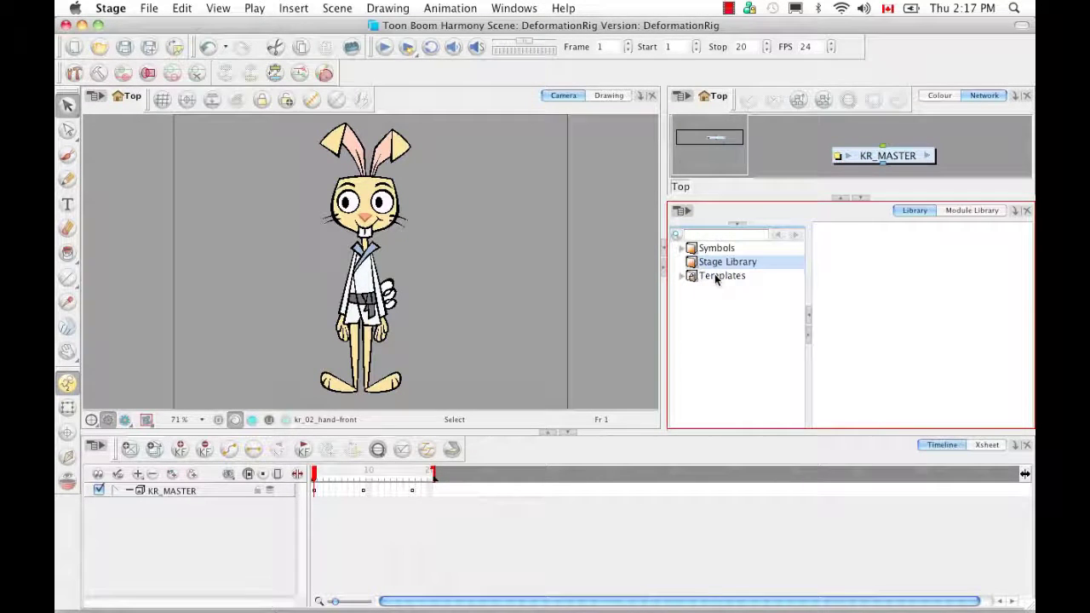
Step: Create a new folder in the Stage Library and expand the library to show it
right_click(710, 266)
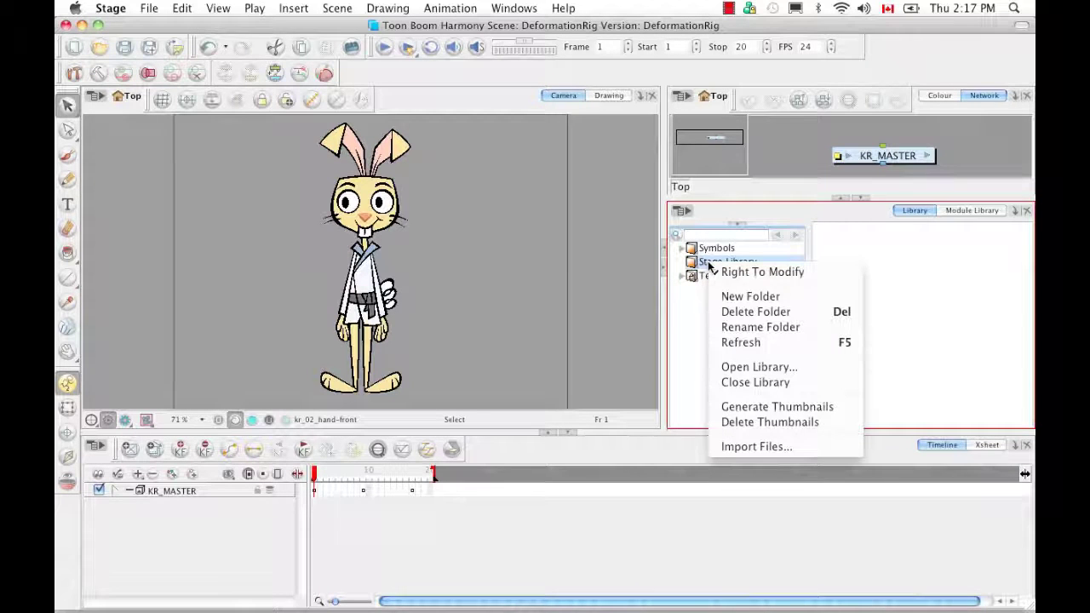
click(727, 295)
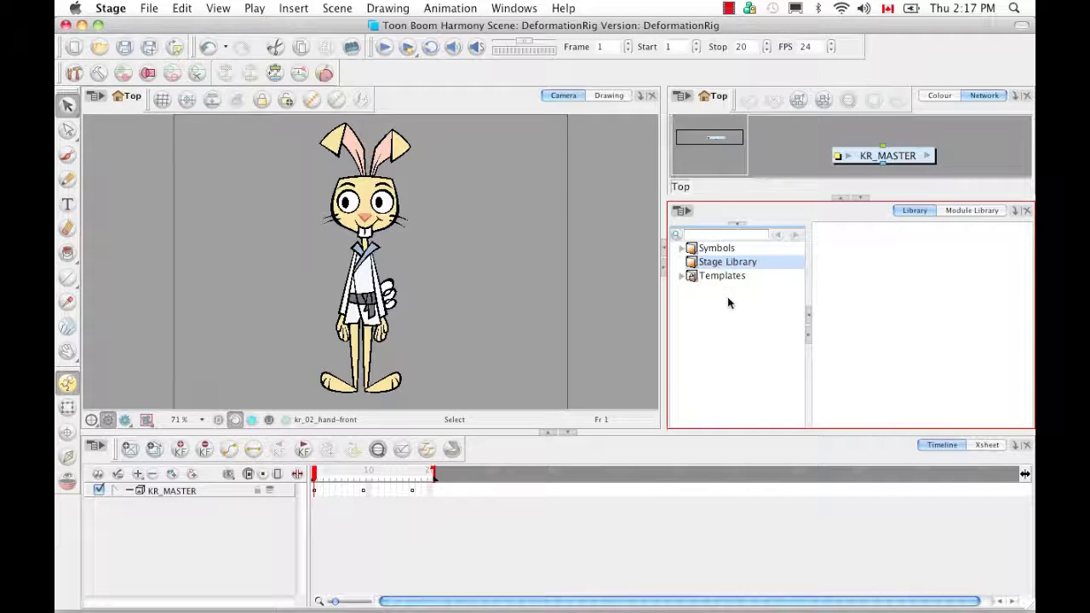
click(687, 262)
click(682, 263)
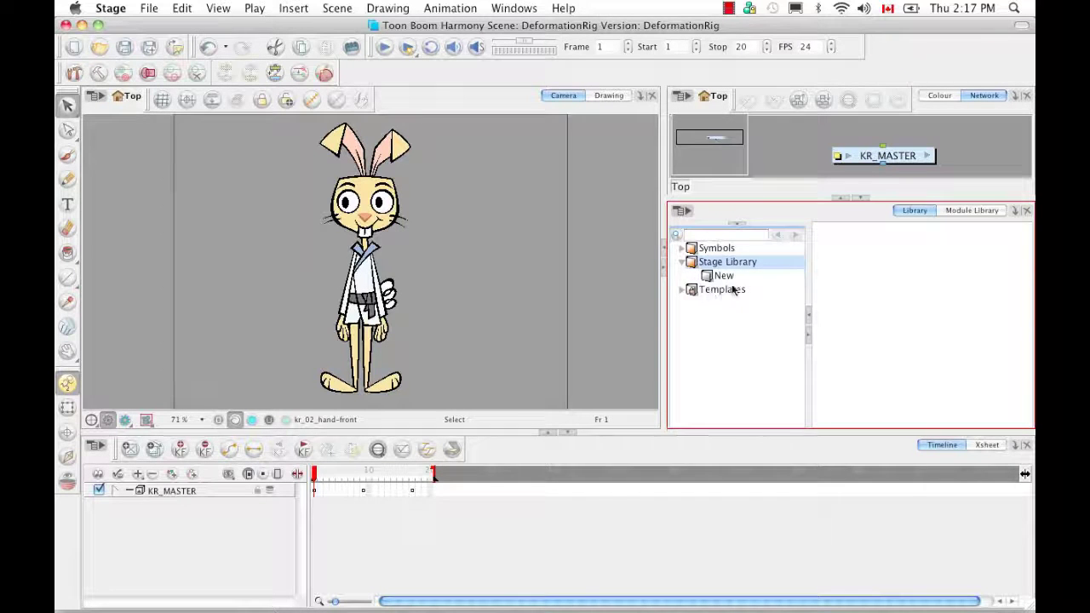
Step: Rename the new Stage Library folder as KarateRabbit
click(719, 277)
right_click(719, 278)
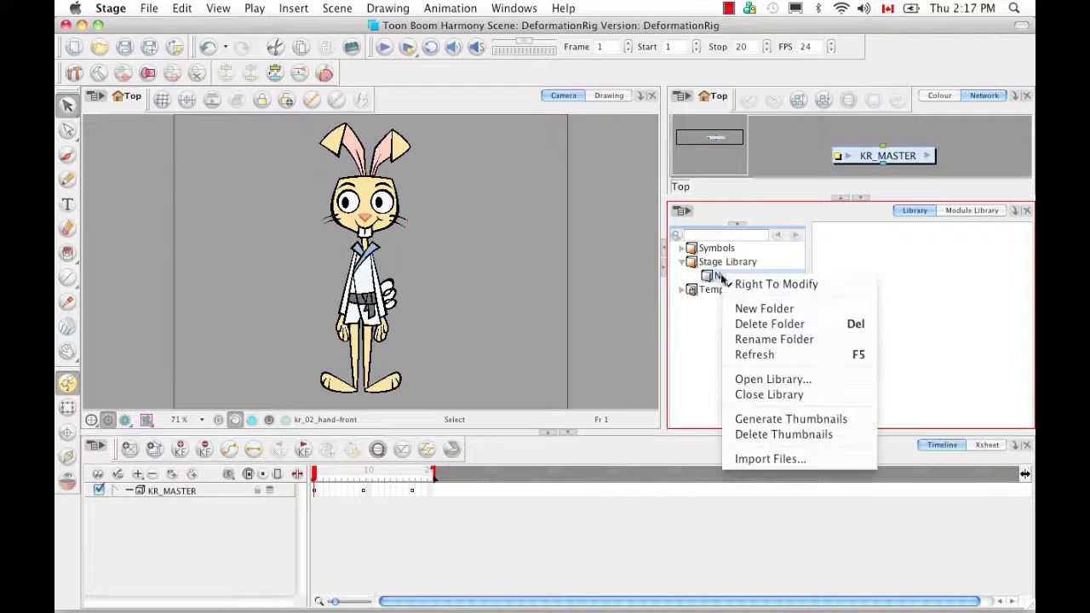
click(741, 340)
text(KarateR)
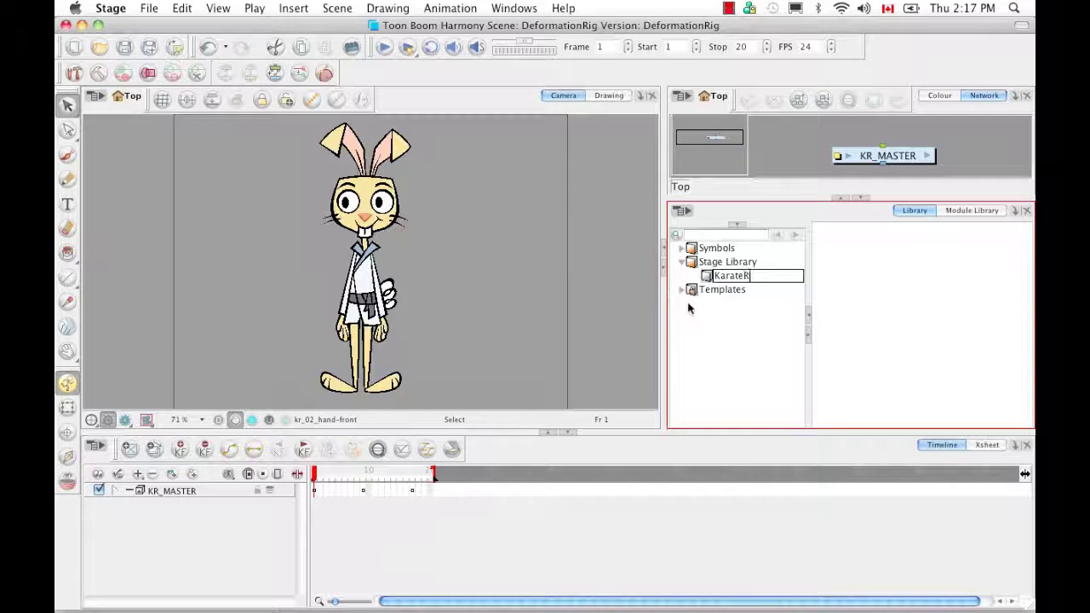
text(abbit)
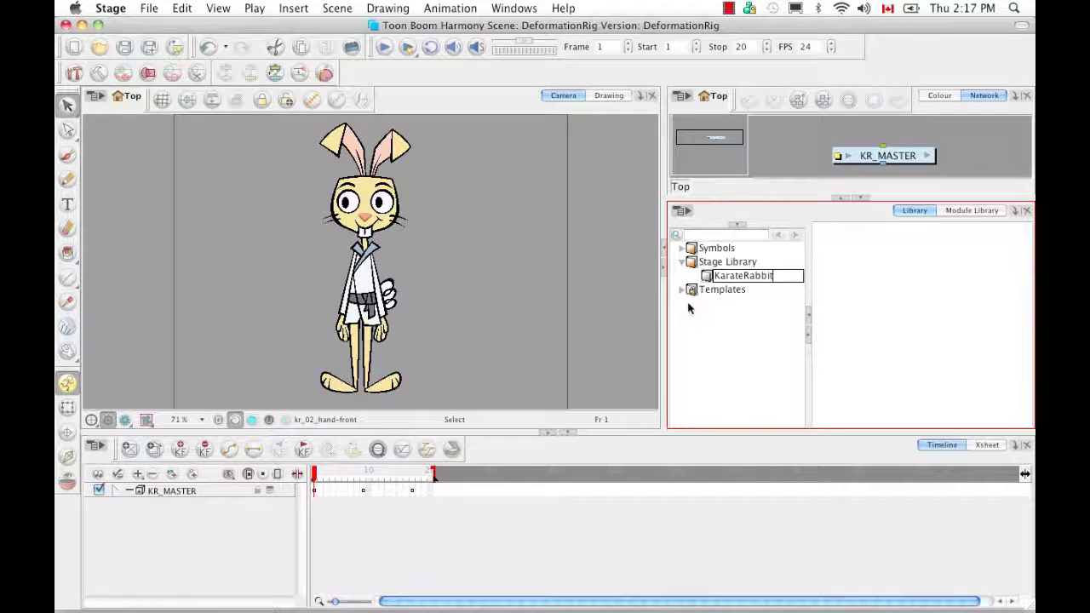
key(Return)
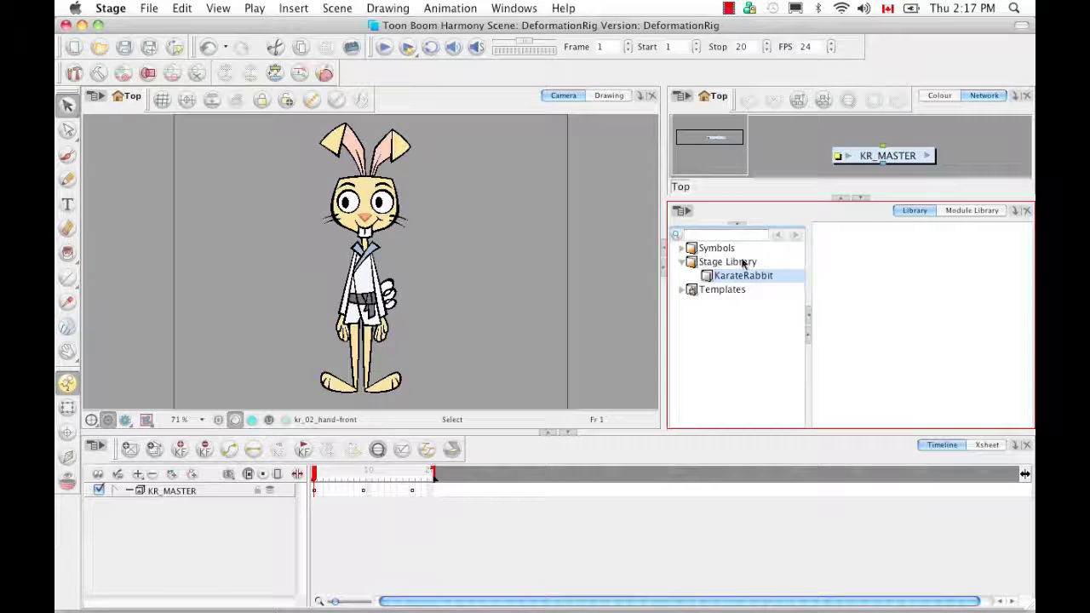
Step: Copy the KR_MASTER group and paste it into the KarateRabbit library folder as a template
click(904, 158)
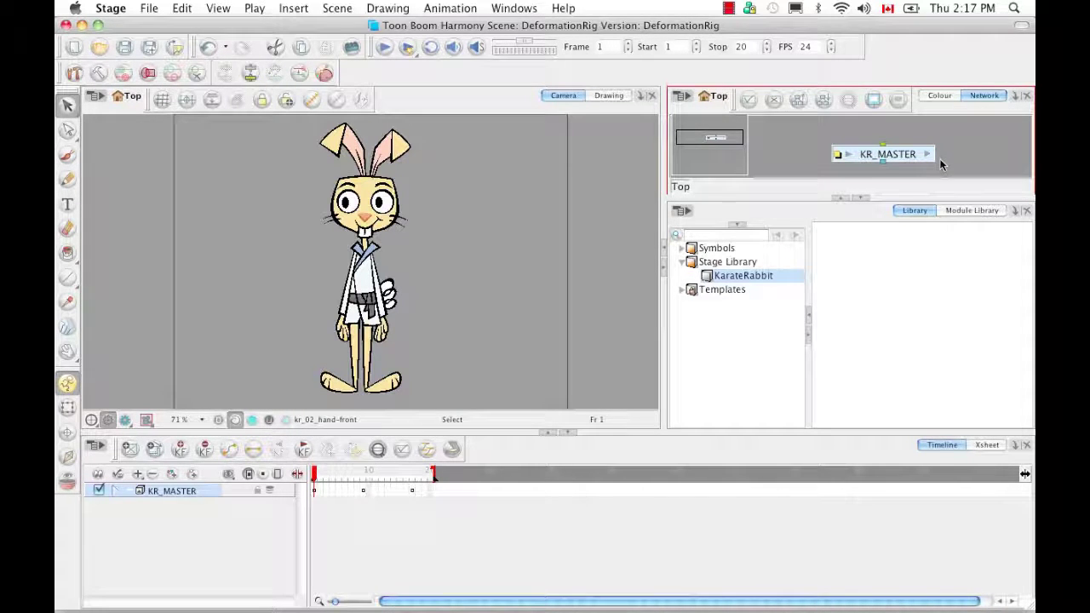
click(886, 289)
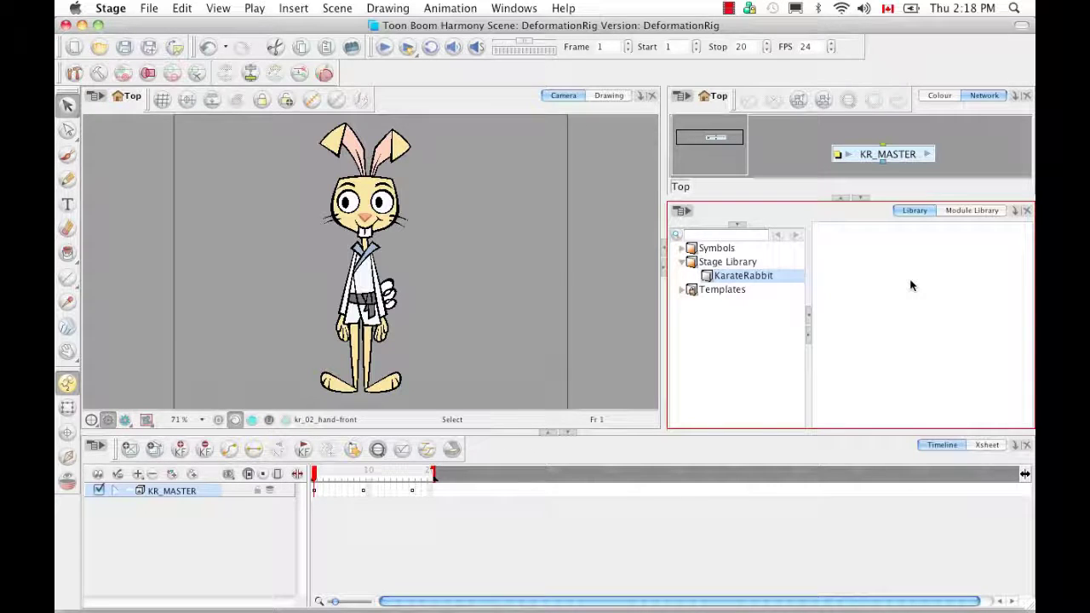
key(super+v)
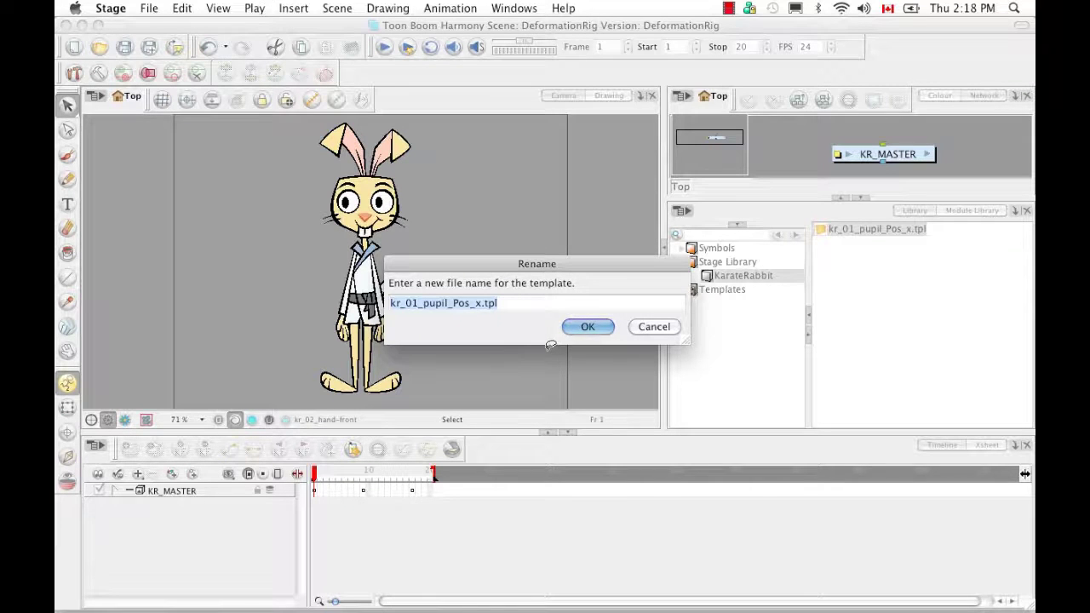
Step: Name the pasted template KR_MASTER.tpl, replacing the default name in the rename dialog
click(485, 304)
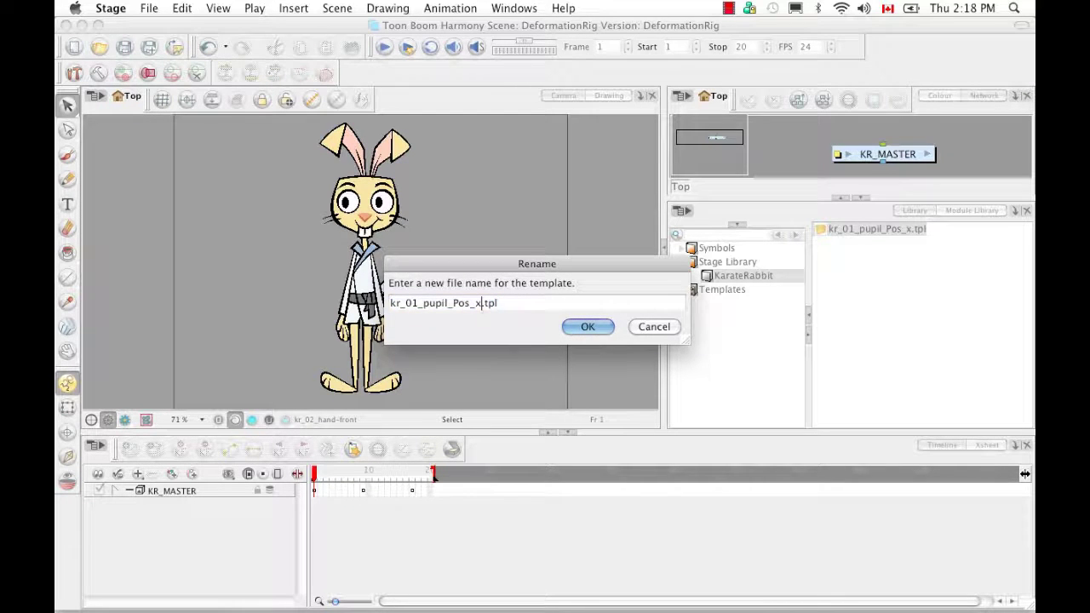
key(BackSpace)
key(BackSpace)
key(BackSpace)
key(BackSpace)
key(BackSpace)
key(BackSpace)
key(BackSpace)
key(BackSpace)
key(BackSpace)
key(BackSpace)
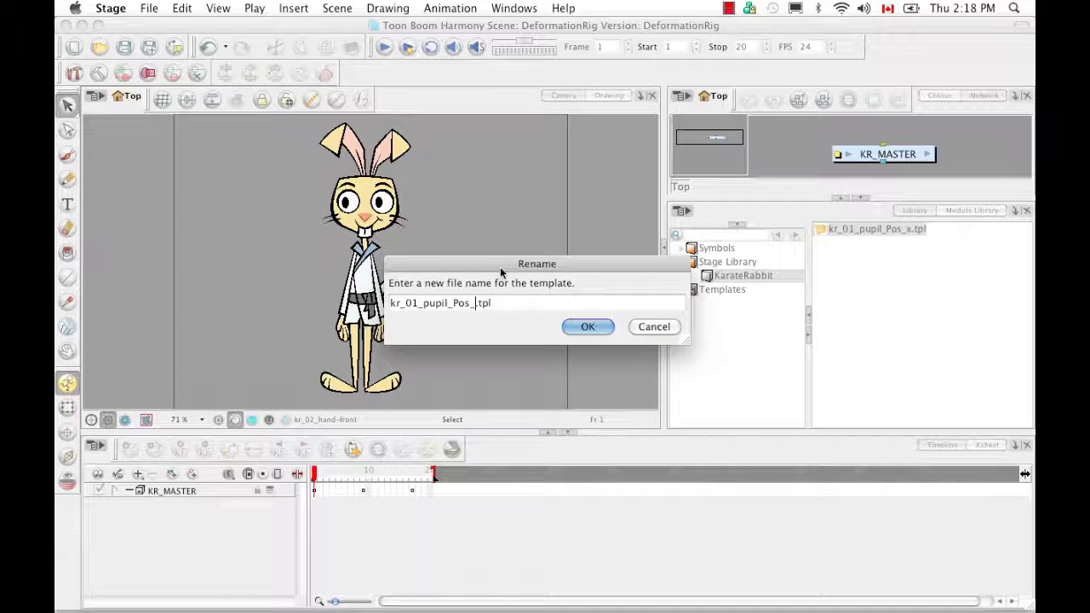
key(BackSpace)
key(BackSpace)
key(BackSpace)
key(BackSpace)
key(BackSpace)
key(BackSpace)
key(BackSpace)
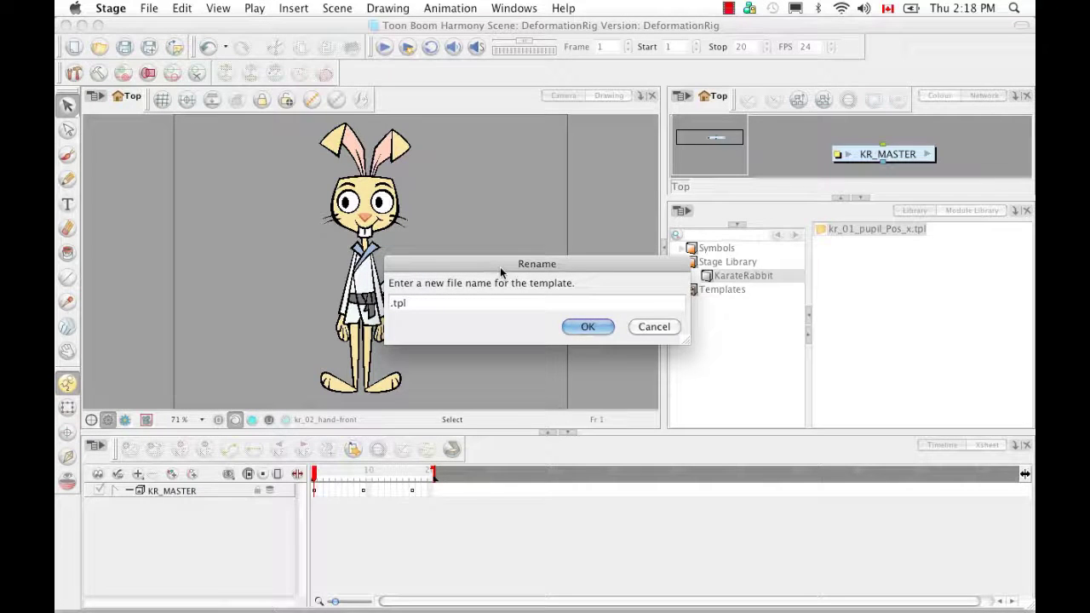
text(KR_MASTER)
click(583, 326)
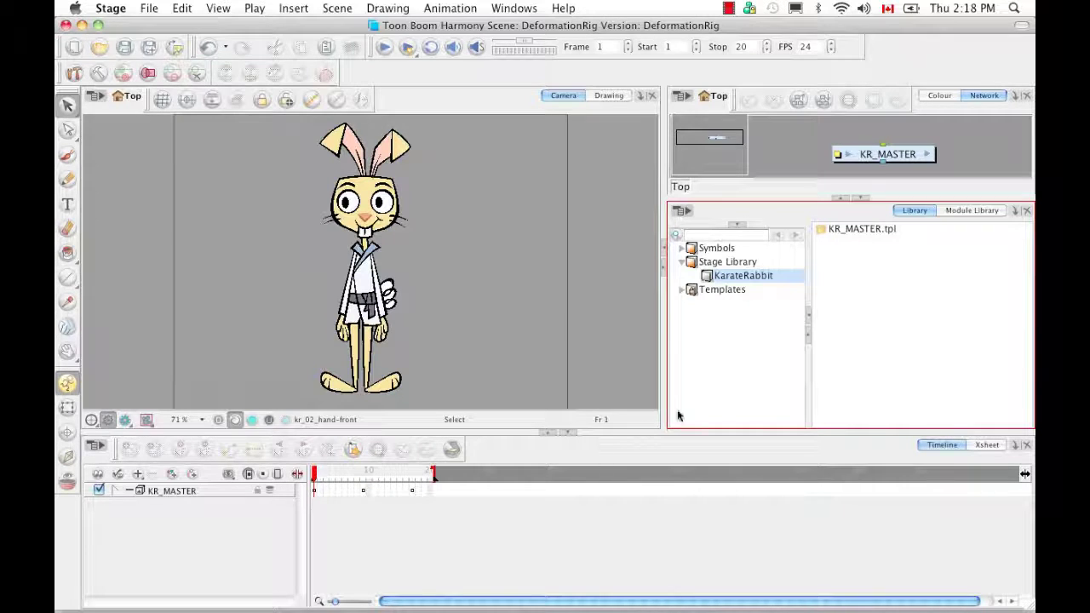
Step: Duplicate the KR_MASTER template within the KarateRabbit folder and name the copy KR_FULLFRONT.tpl
click(851, 231)
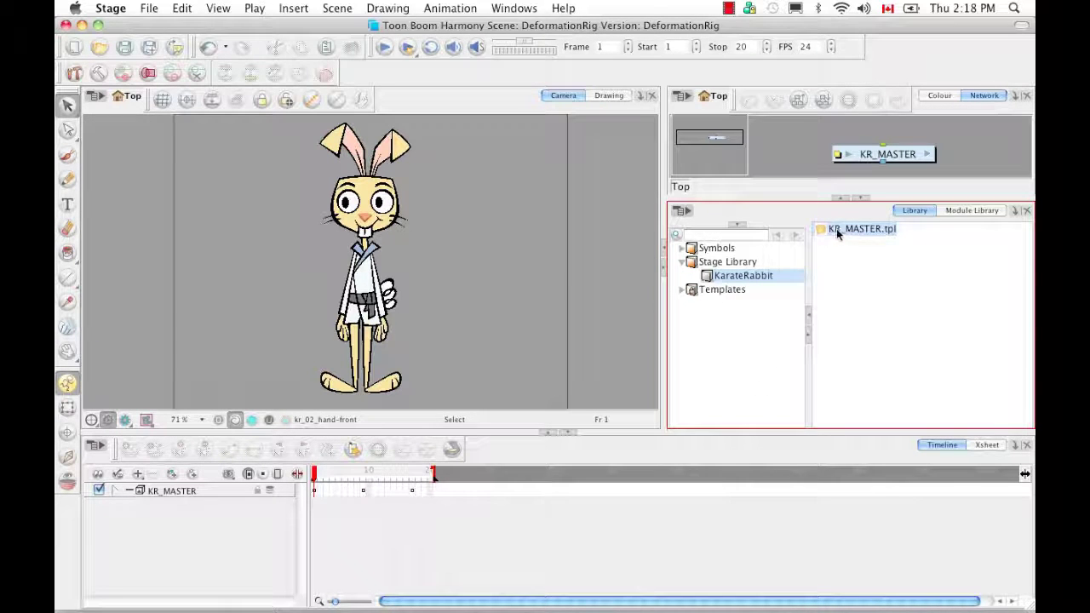
click(876, 306)
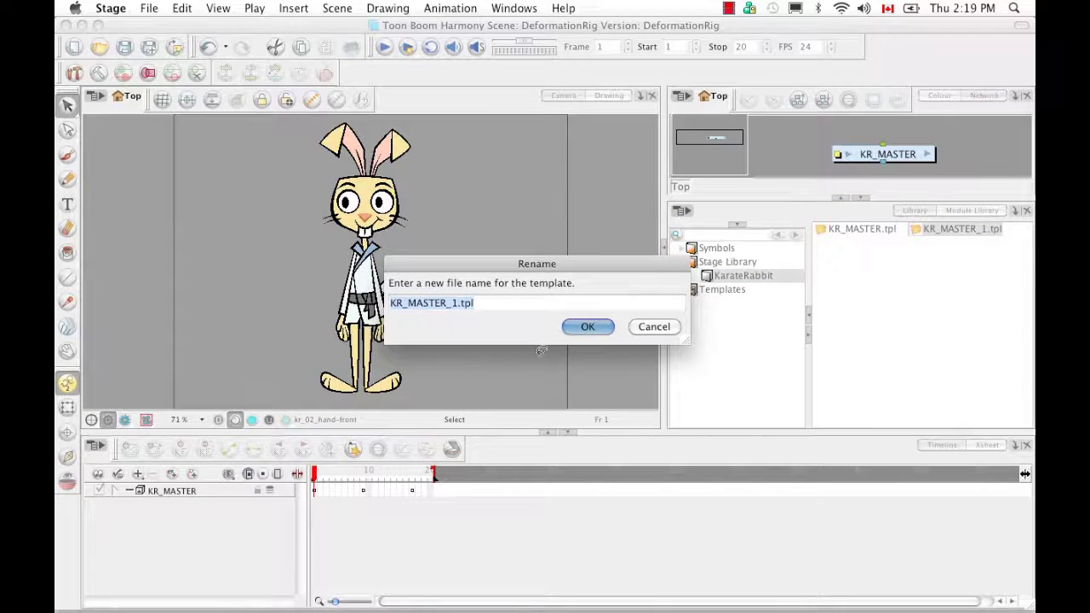
click(456, 305)
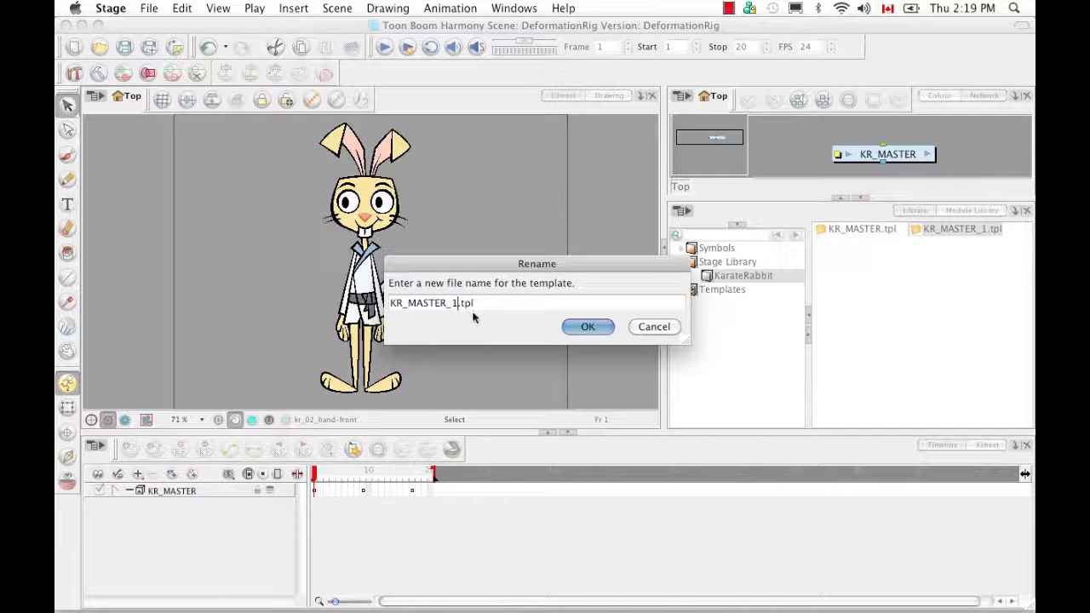
key(BackSpace)
key(BackSpace)
key(BackSpace)
key(BackSpace)
key(BackSpace)
key(BackSpace)
key(BackSpace)
key(BackSpace)
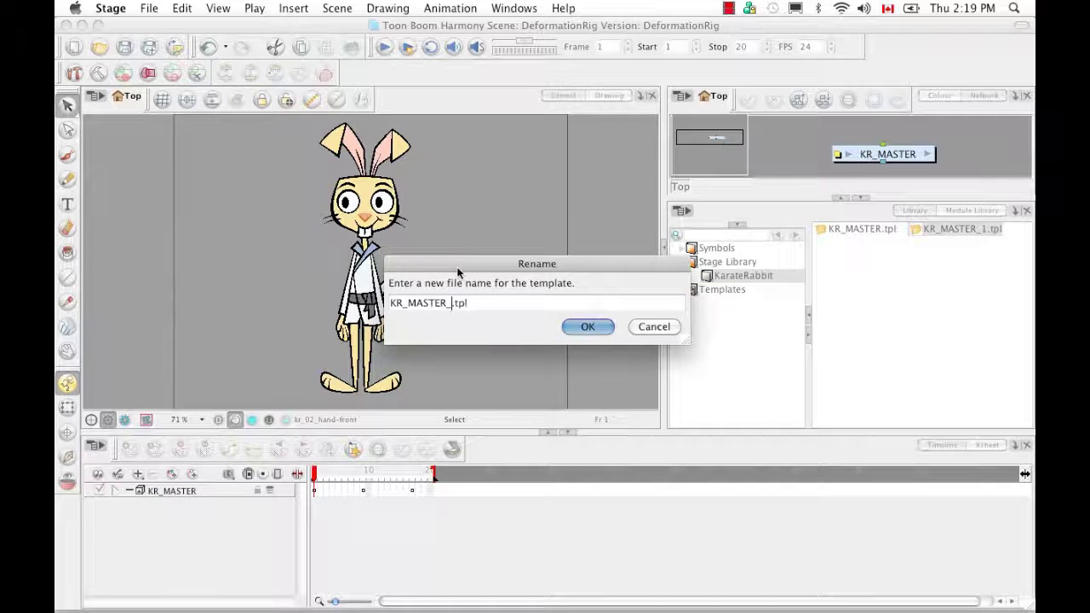
text(FULLFRONT)
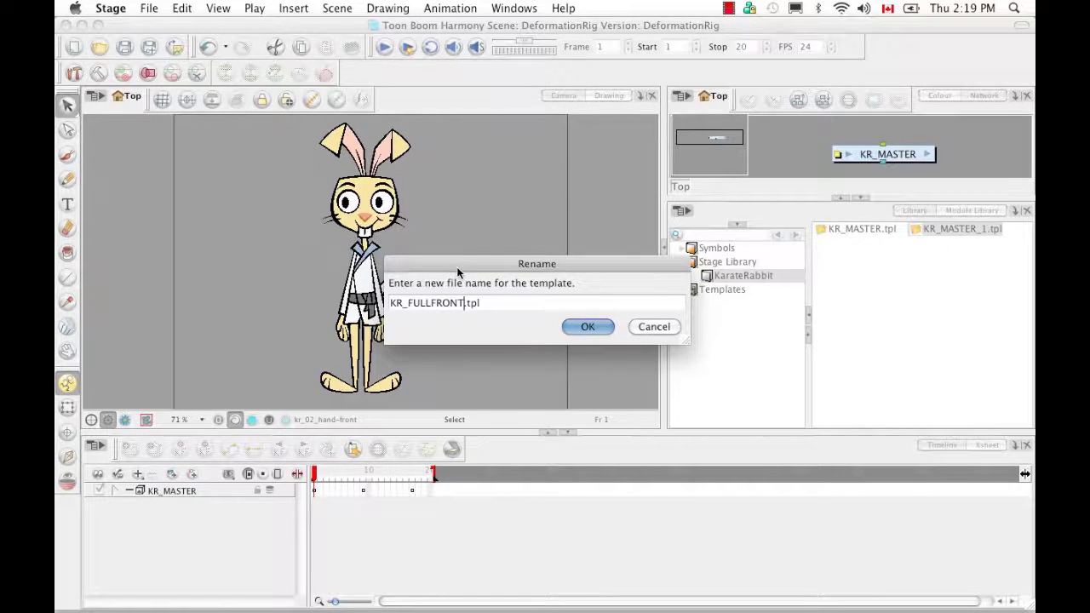
click(588, 327)
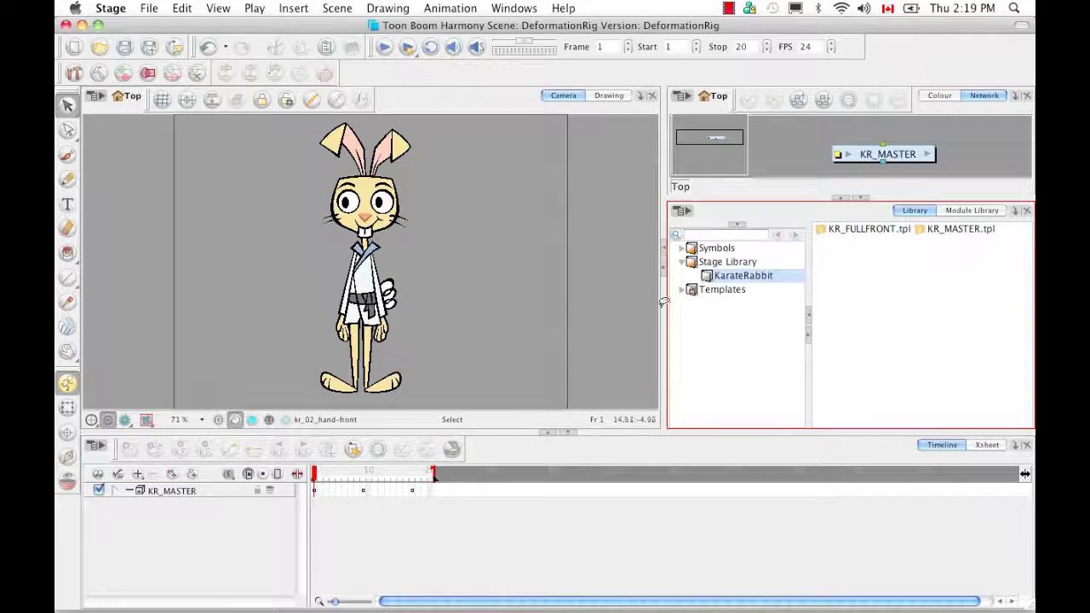
Step: Open the KR_FULLFRONT template from the KarateRabbit folder for editing
click(845, 231)
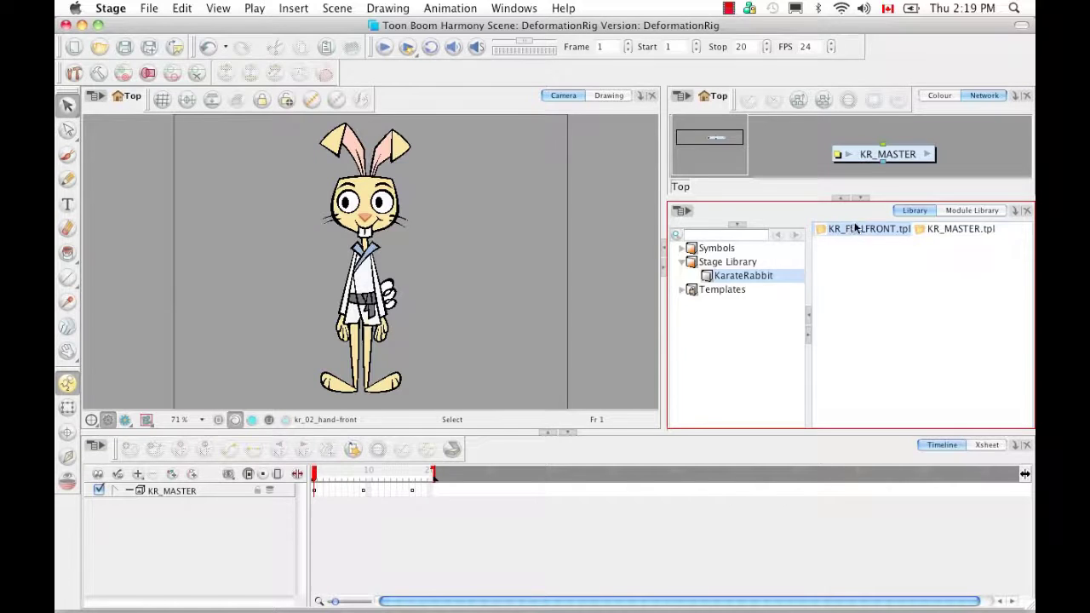
right_click(856, 232)
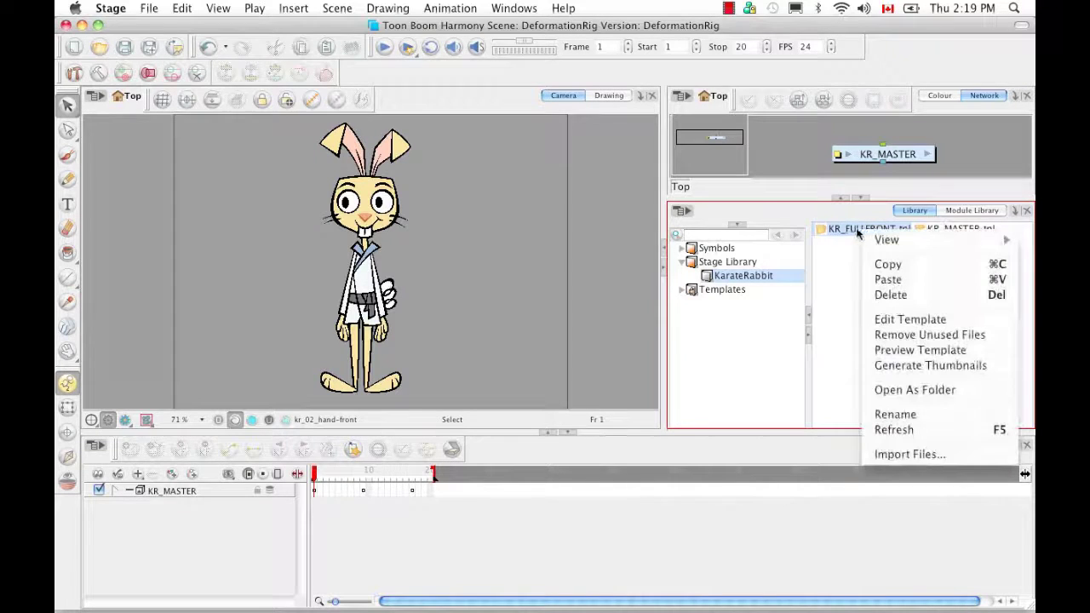
click(920, 322)
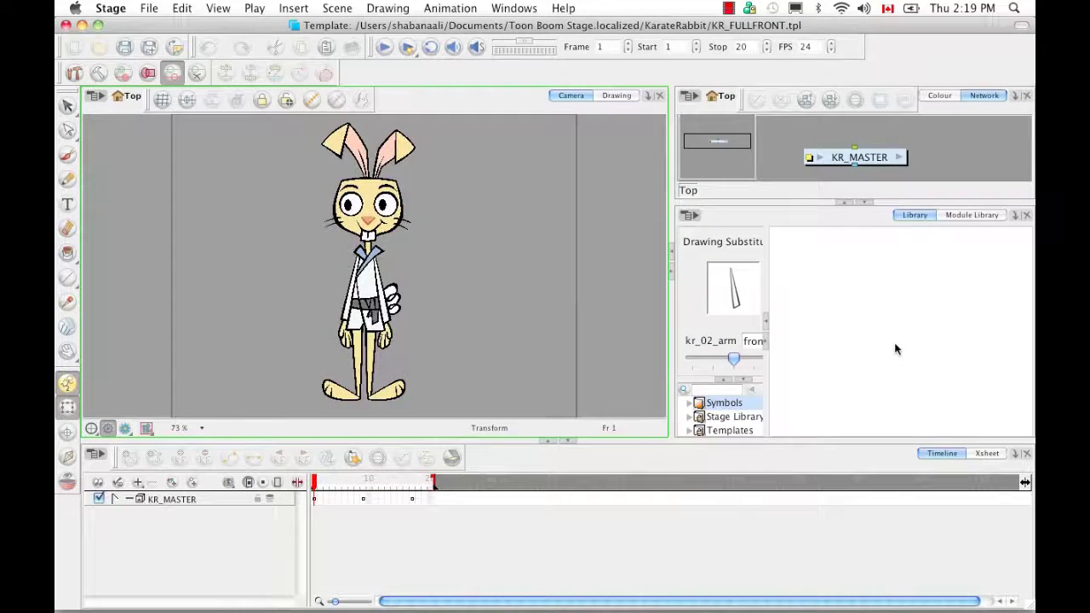
Step: Delete the KR_MASTER group's content on frames 2 to 20, keeping only the front pose, and return to frame 1
click(115, 498)
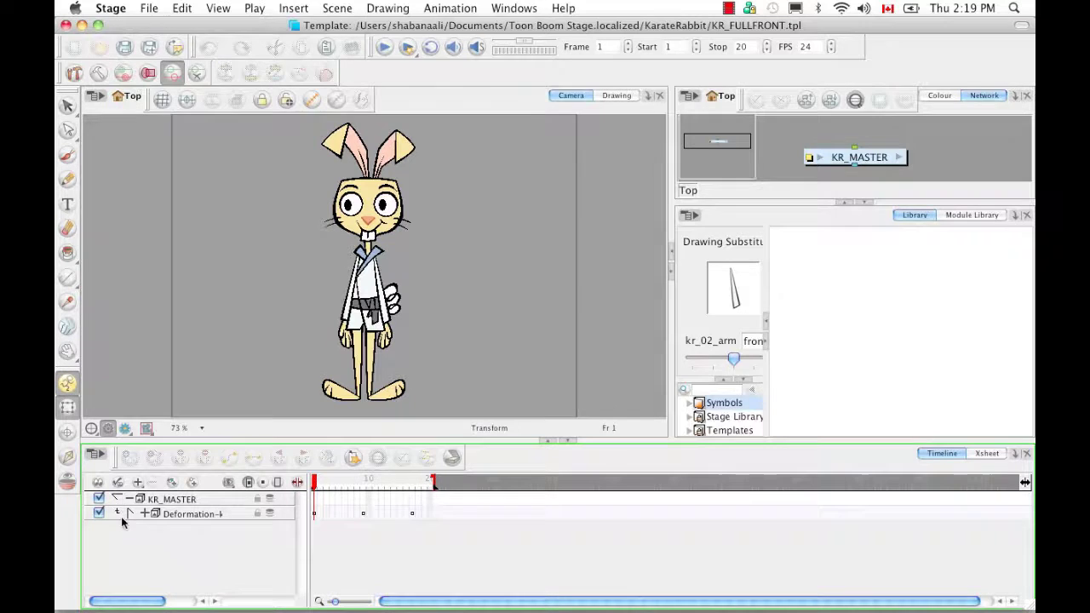
click(128, 513)
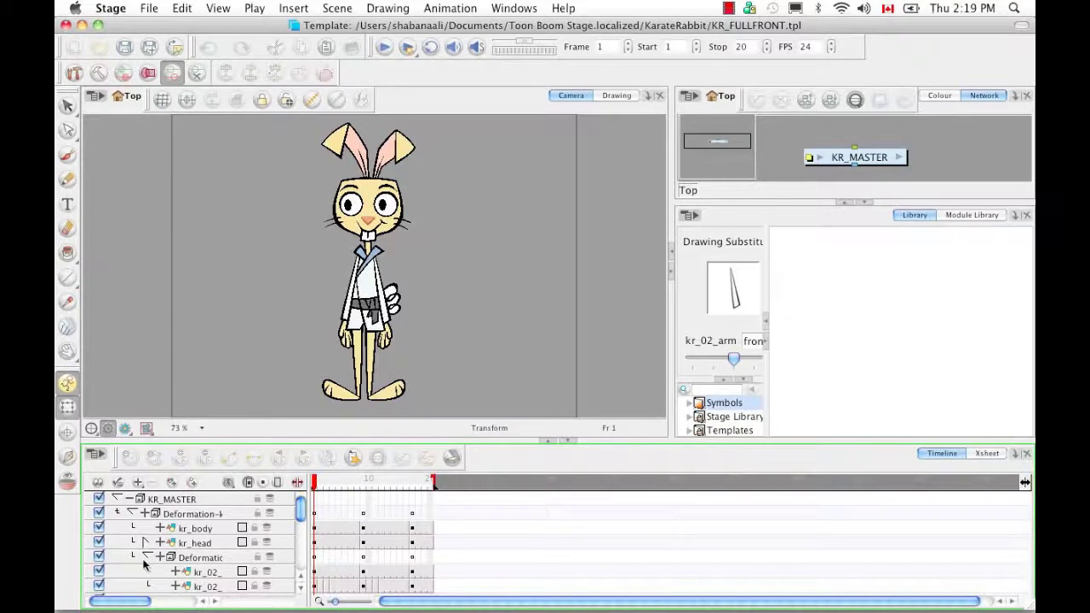
click(131, 514)
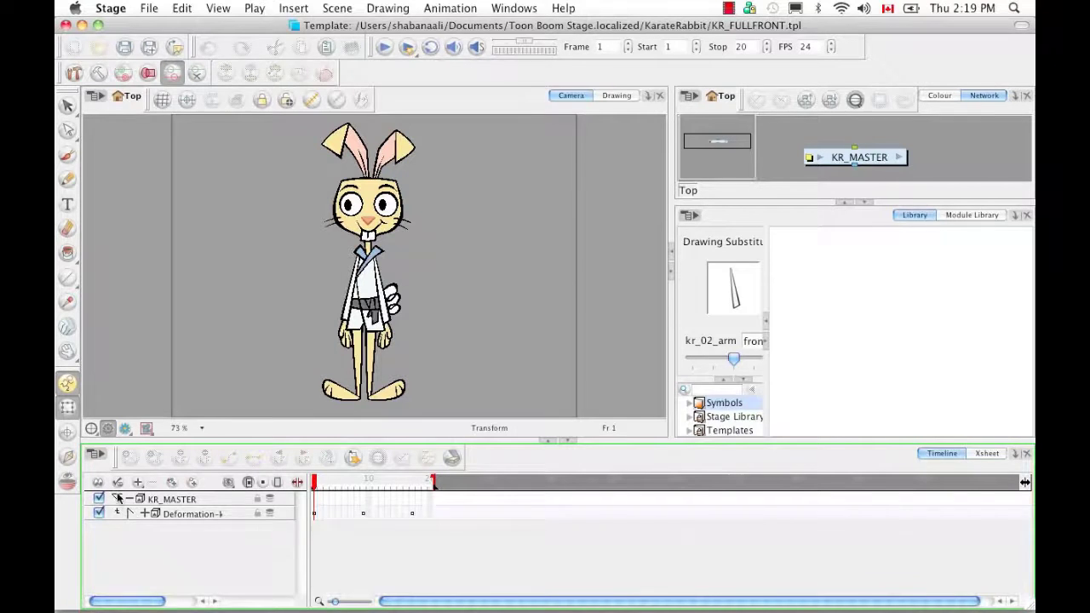
click(119, 498)
click(319, 499)
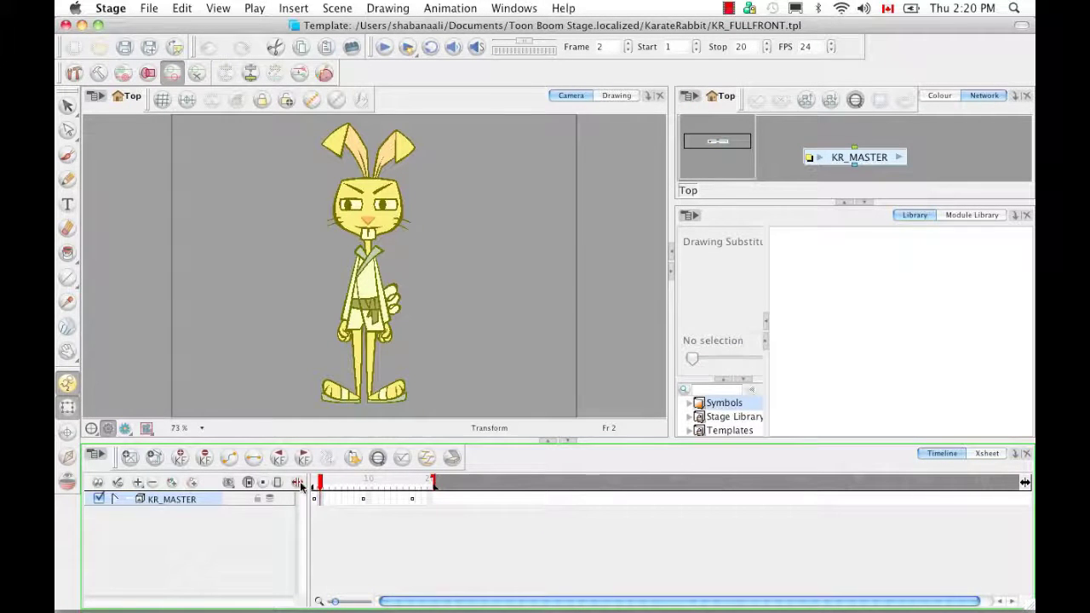
shift+click(430, 500)
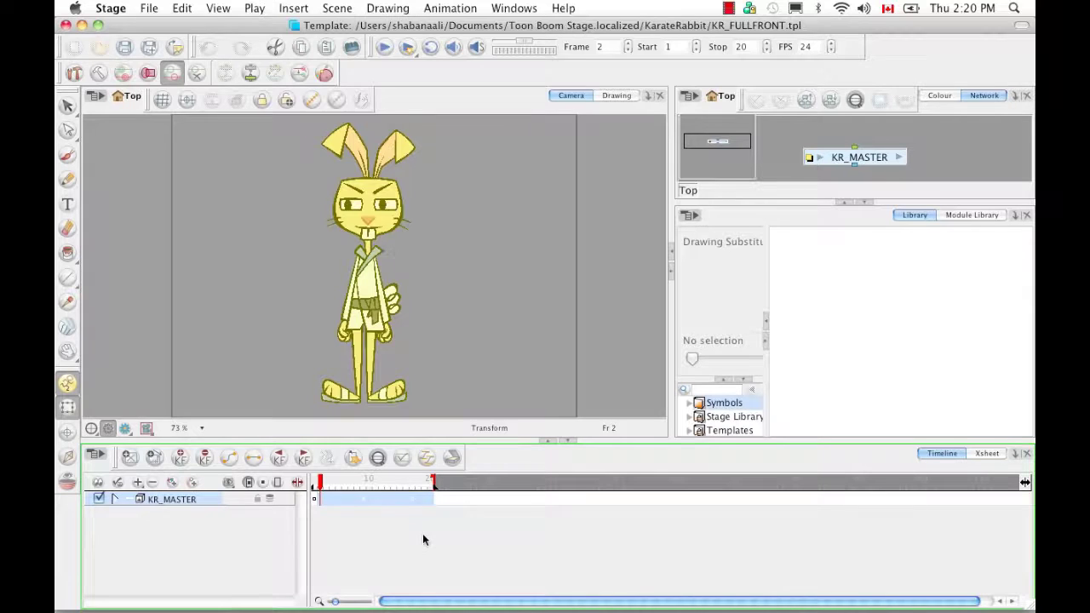
key(Delete)
click(312, 482)
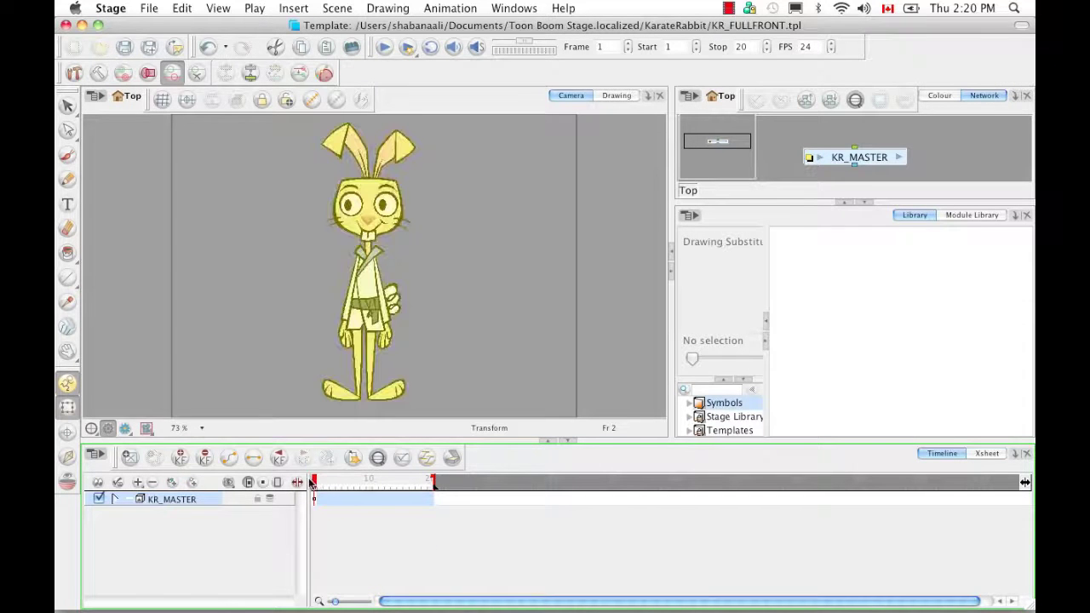
Step: Check the group's child layers for leftover keyframes, collapse them and shorten the template's scene to 1 frame
click(114, 499)
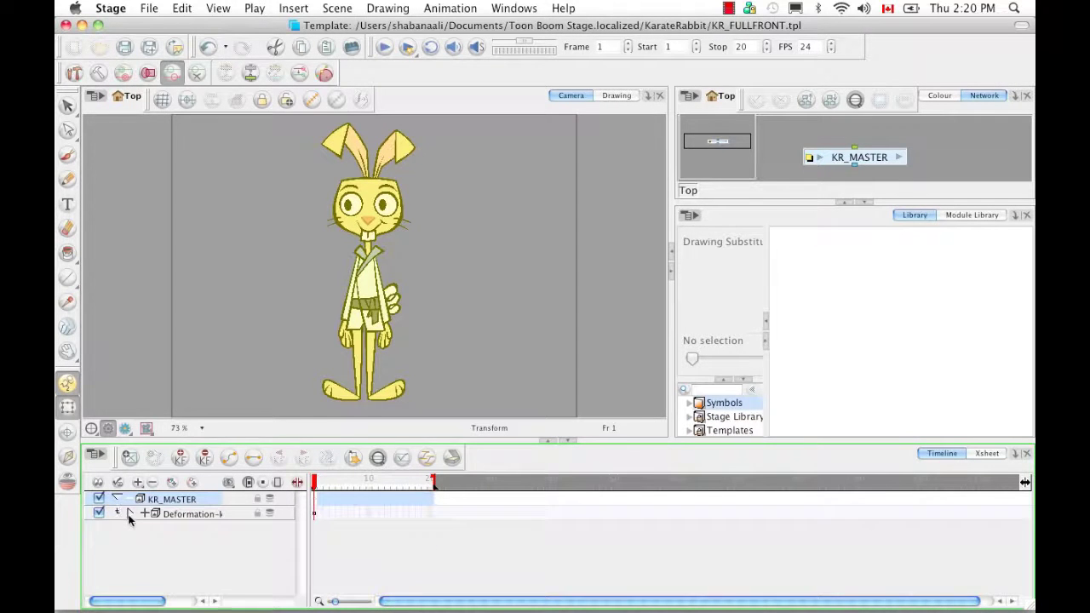
click(131, 512)
mouse_move(302, 508)
mouse_down()
mouse_move(300, 565)
mouse_move(305, 509)
mouse_up()
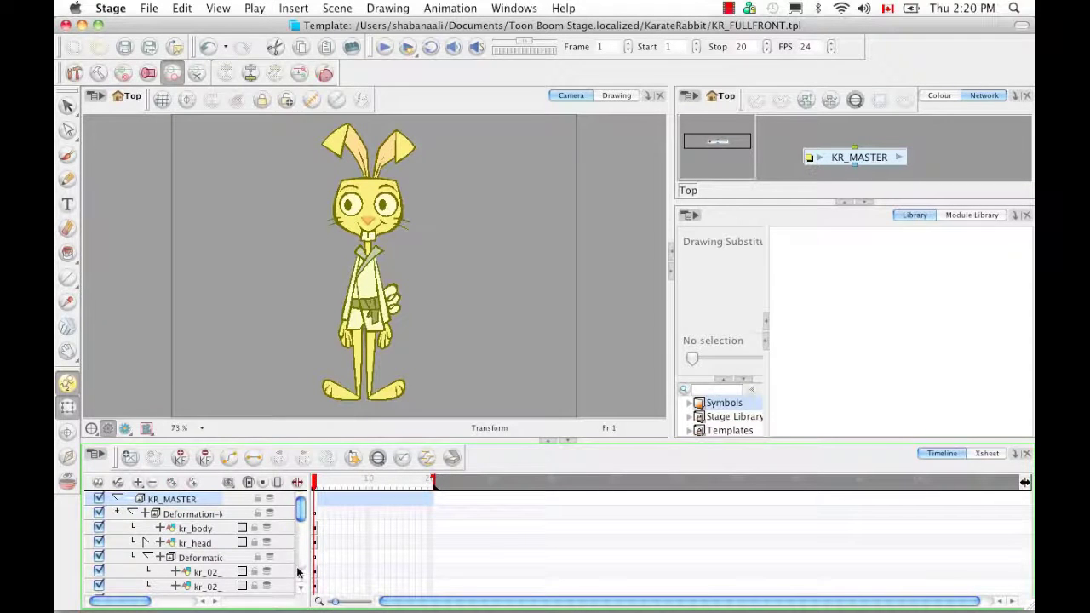
click(146, 555)
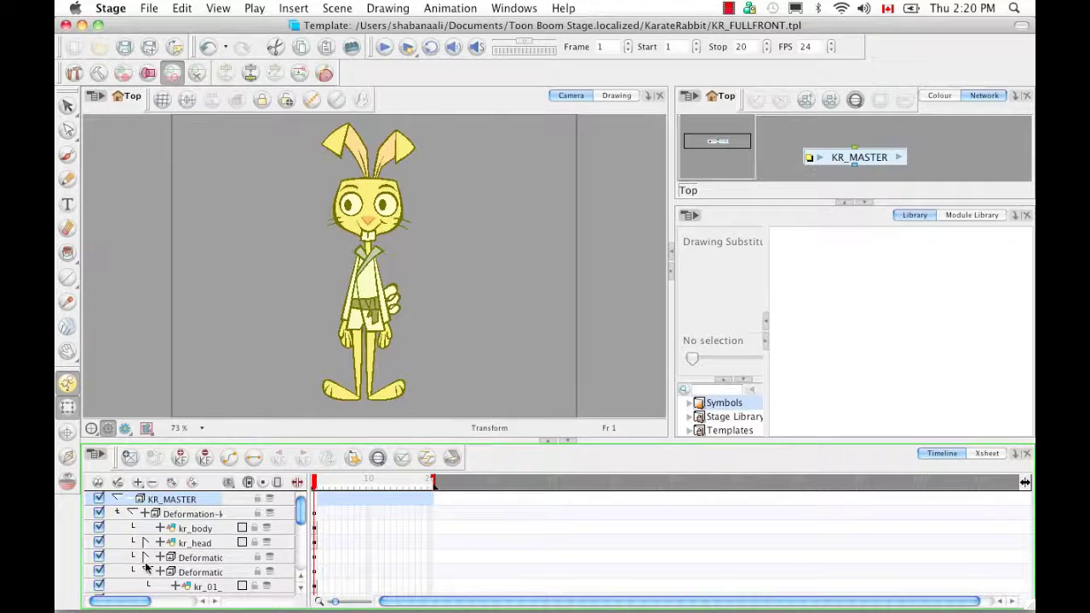
click(131, 511)
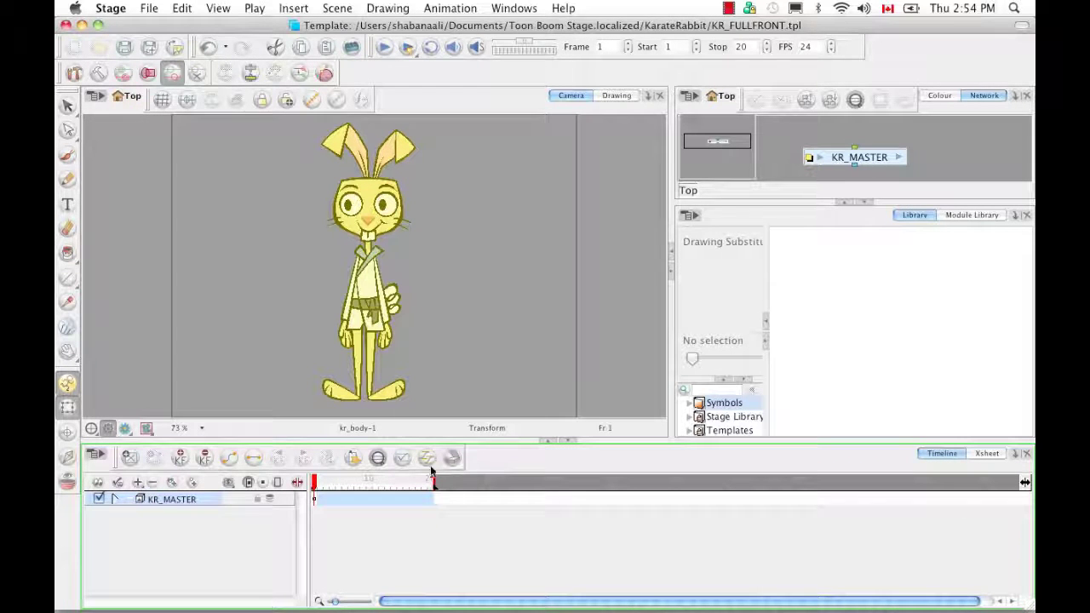
drag(434, 482, 320, 492)
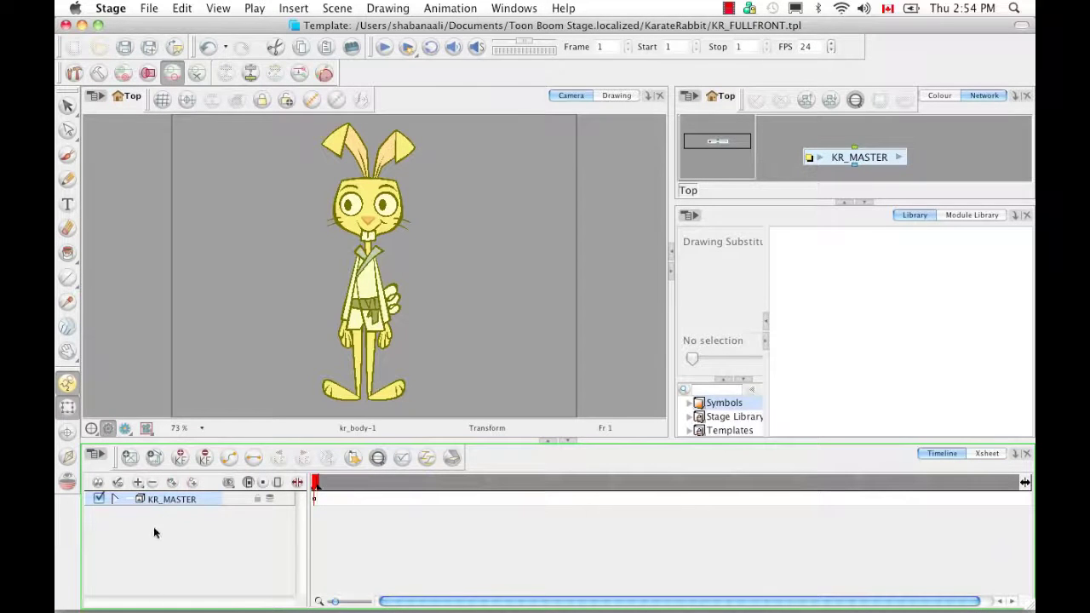
Step: Rename the template's KR_MASTER group as KR_FULLFRONT
double_click(172, 500)
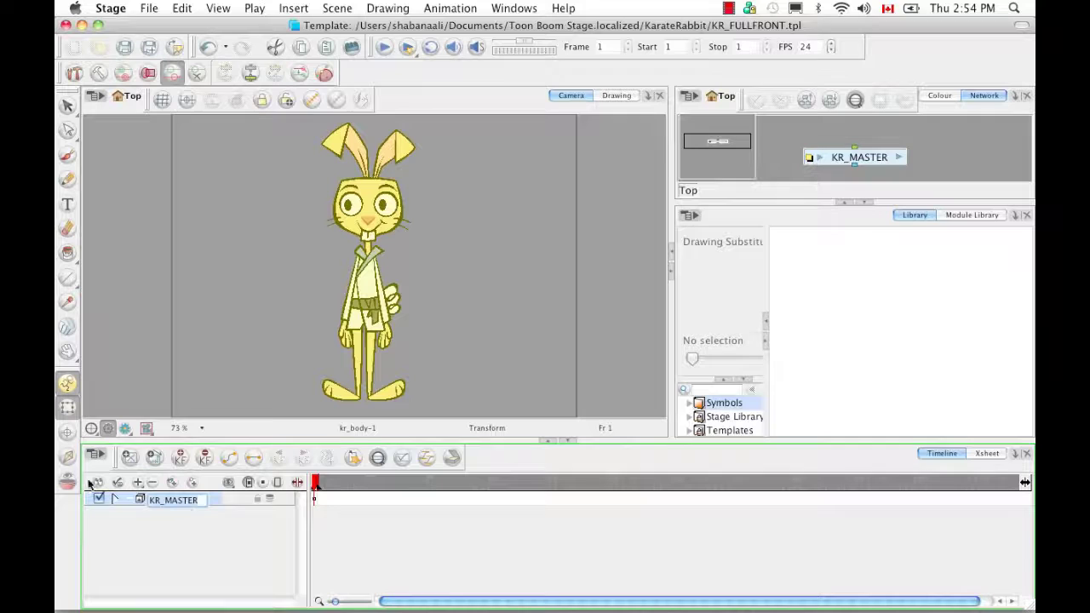
key(BackSpace)
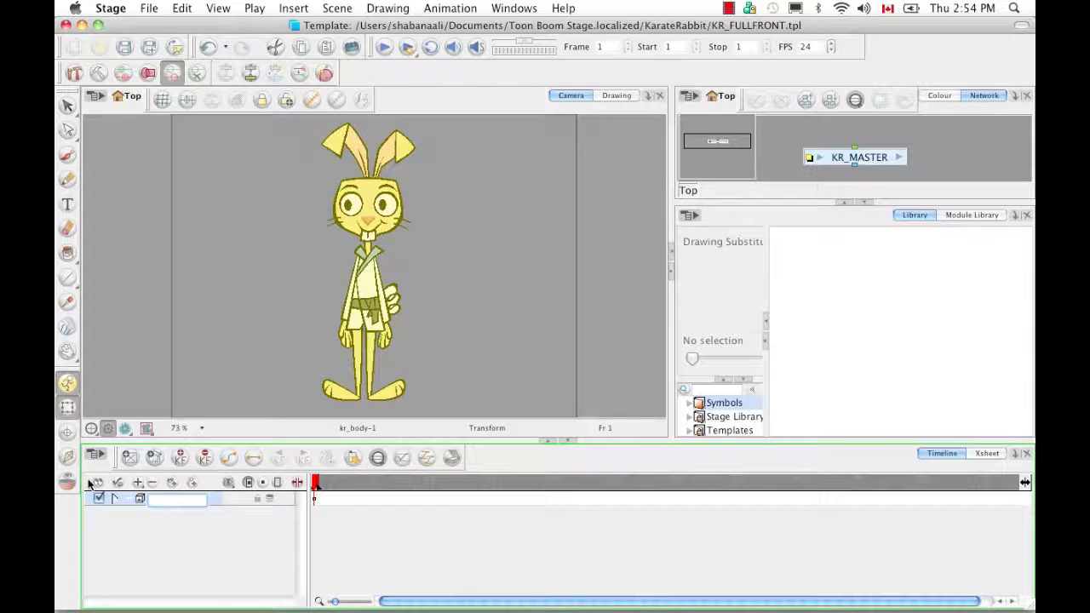
text(KR_)
text(FULLF)
text(RONT)
key(Return)
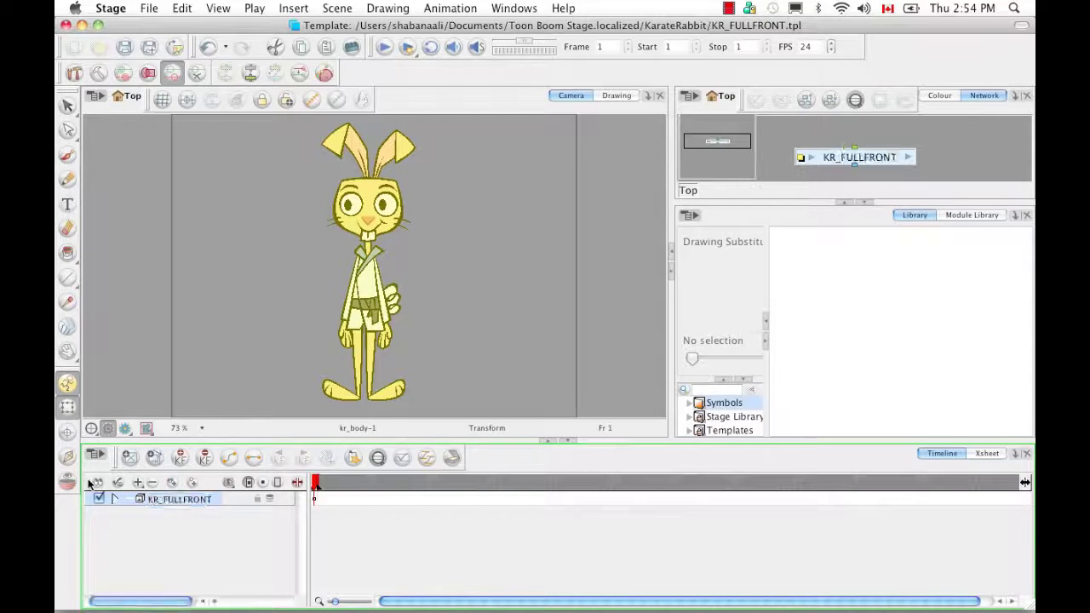
Step: Save the KR_FULLFRONT template, close its window and return to the library in the DeformationRig scene
click(124, 49)
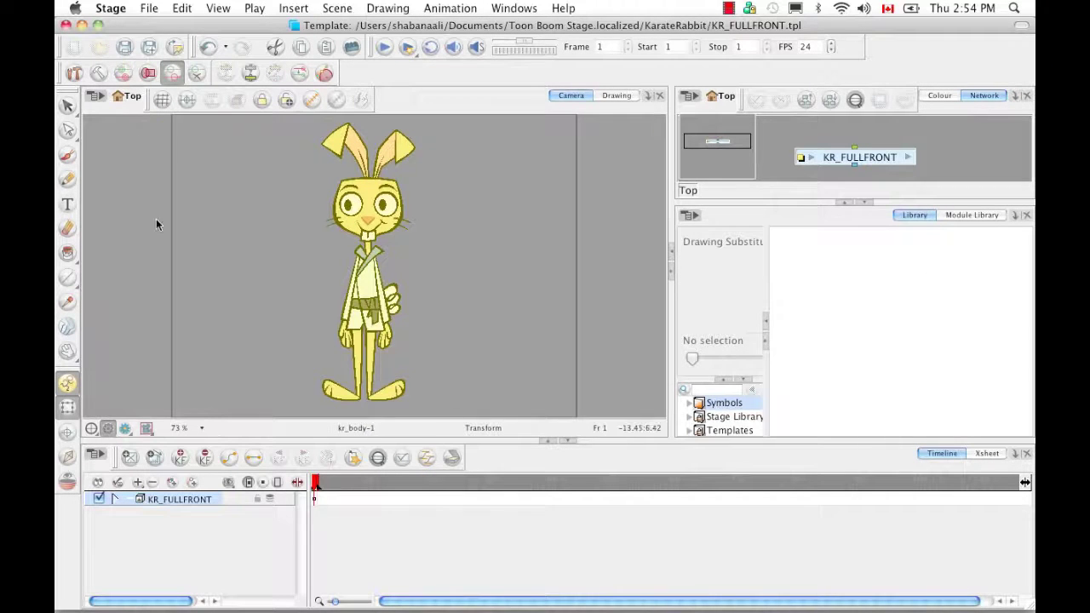
click(68, 26)
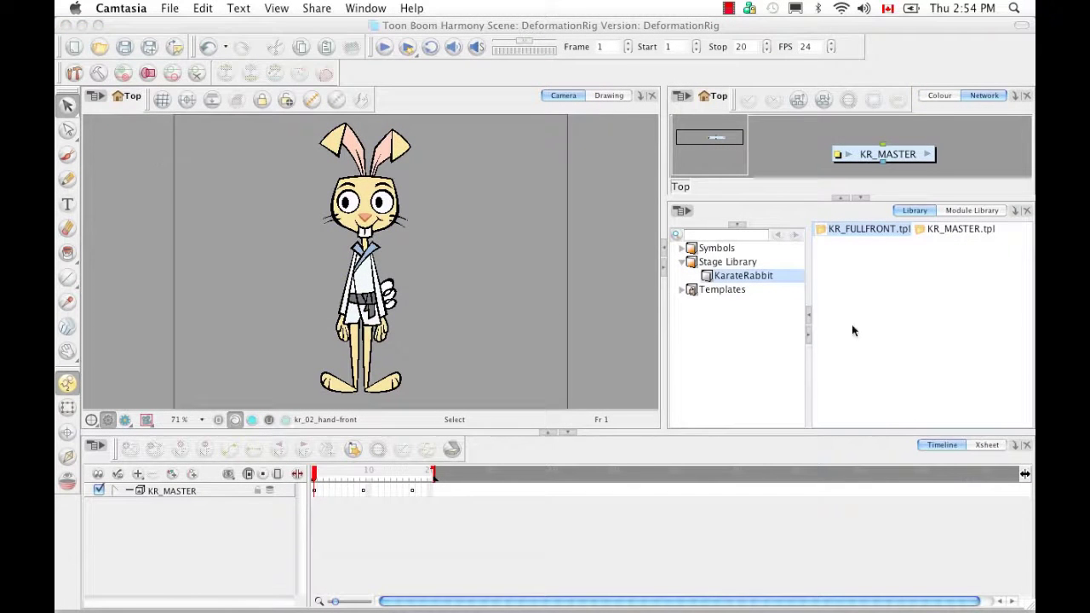
click(877, 278)
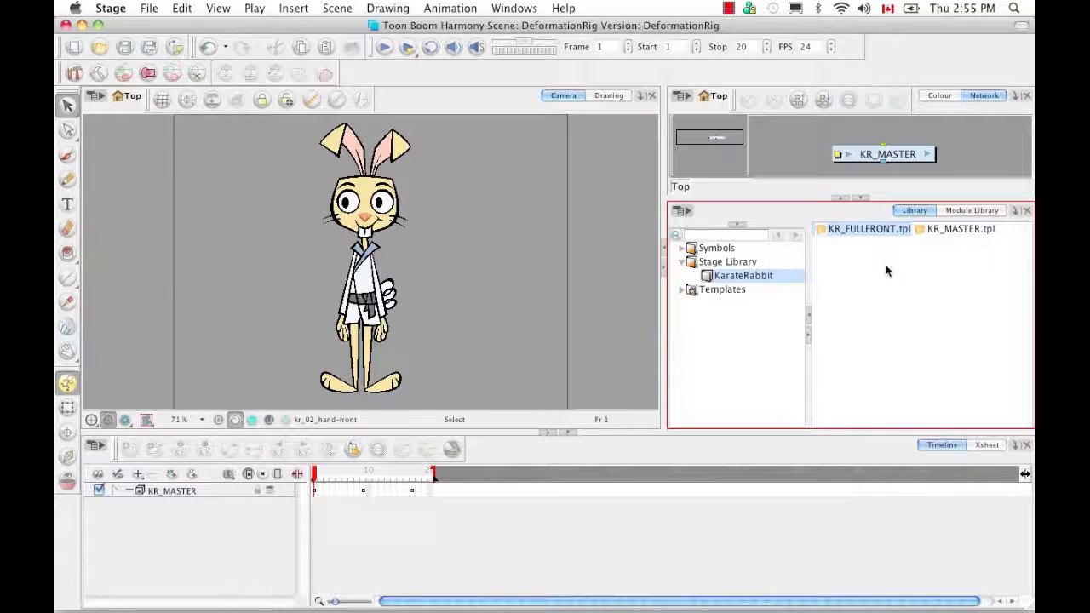
Step: Duplicate the KR_MASTER template in the KarateRabbit folder again and name the copy KR_3QFULL.tpl
click(945, 230)
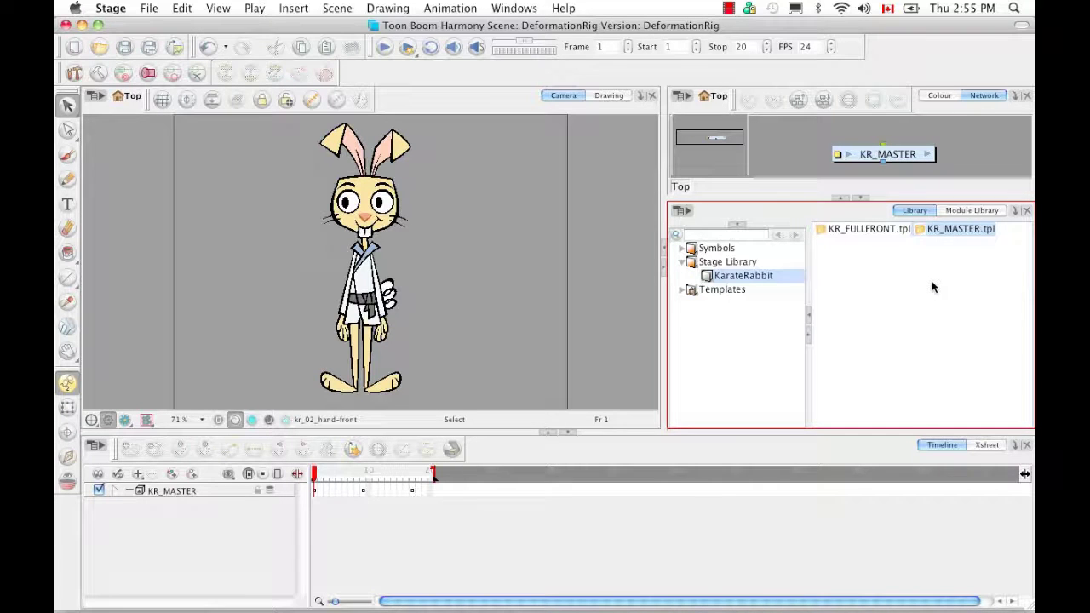
click(924, 315)
key(super+v)
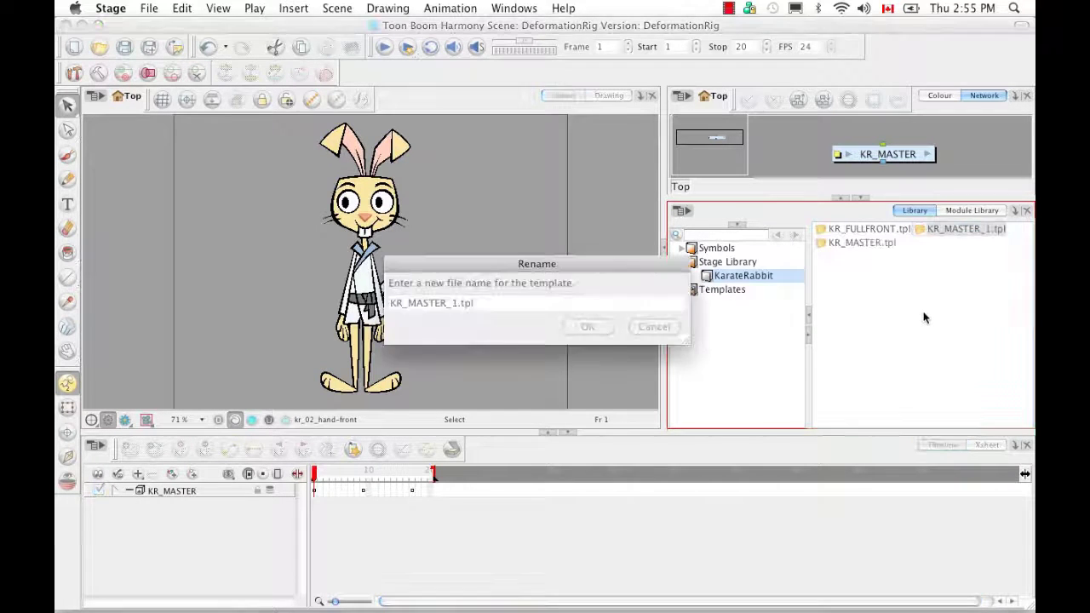
drag(457, 303, 407, 303)
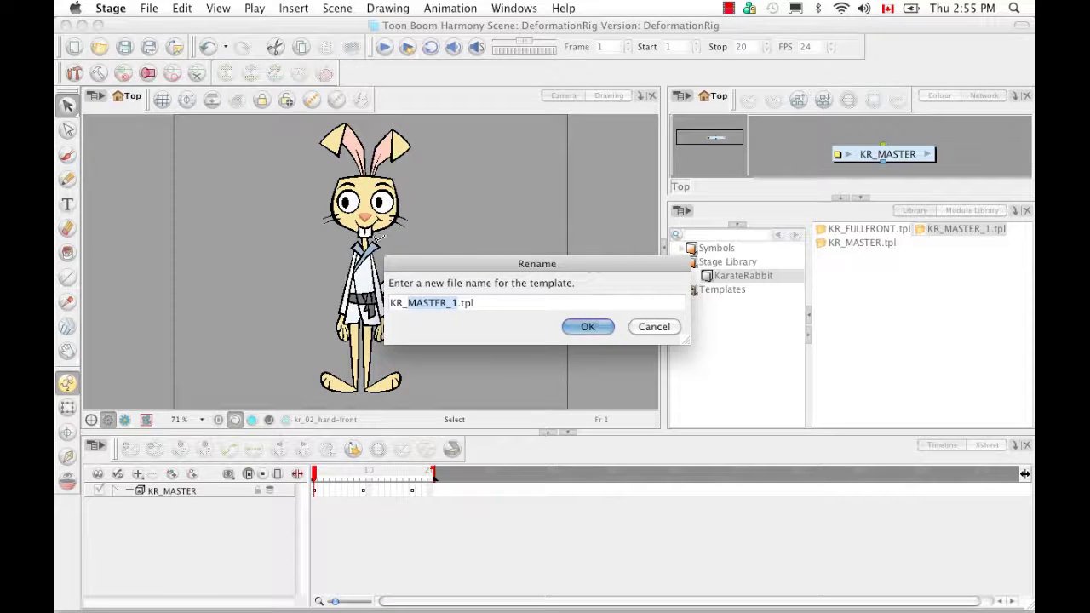
key(BackSpace)
text(3QFULL)
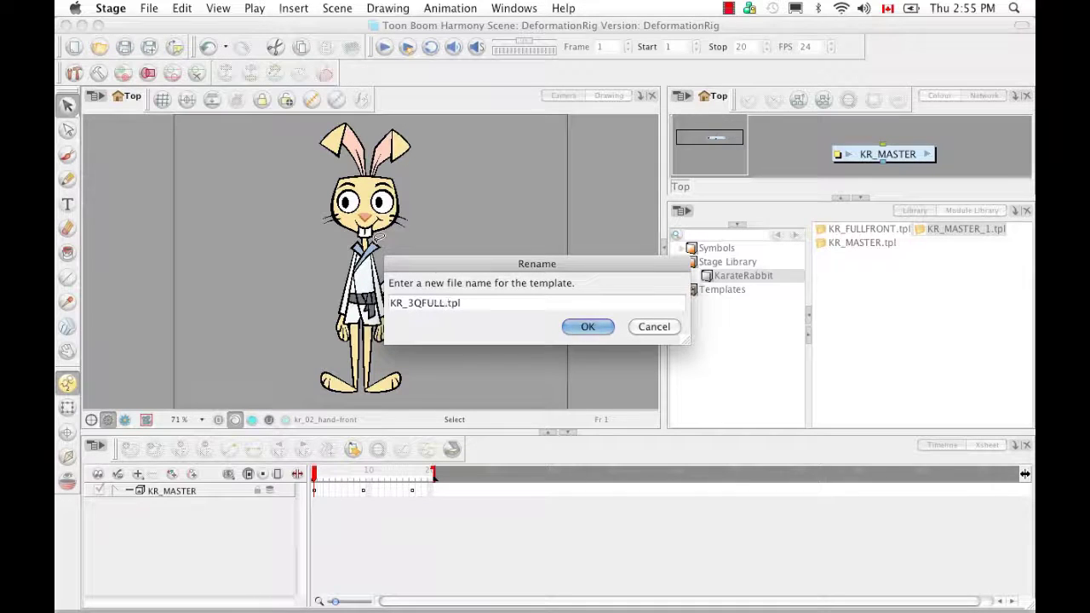
click(587, 327)
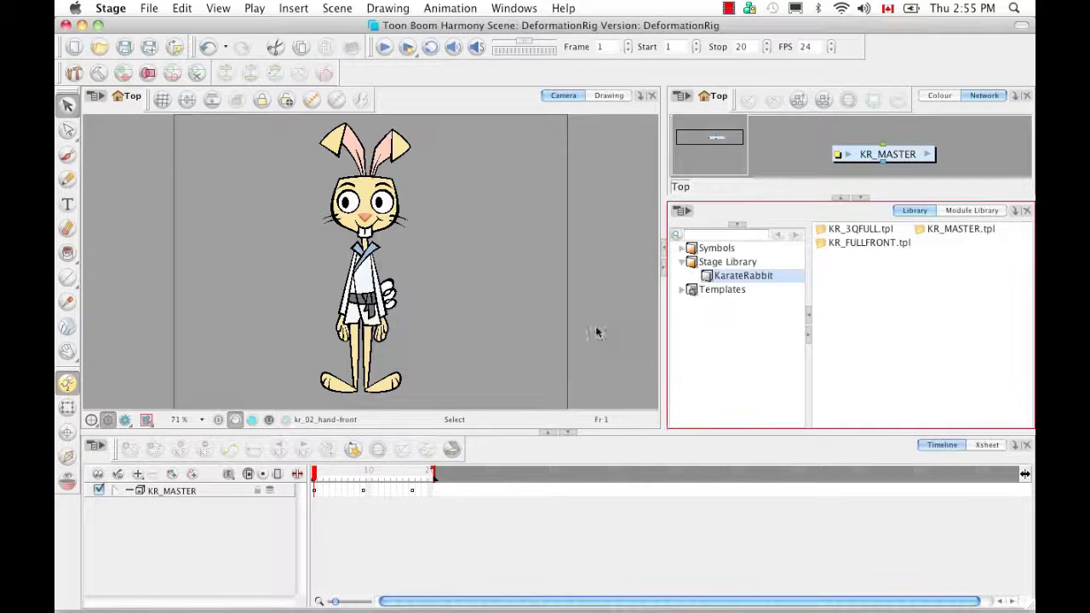
Step: Open the KR_3QFULL template from the KarateRabbit folder for editing
right_click(857, 227)
mouse_move(871, 240)
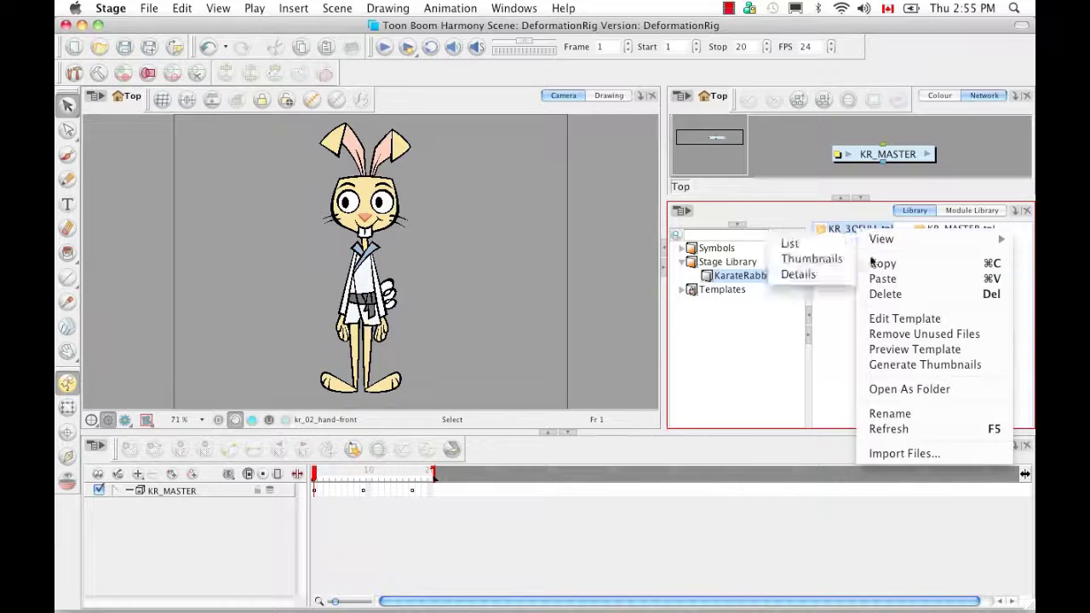
click(888, 321)
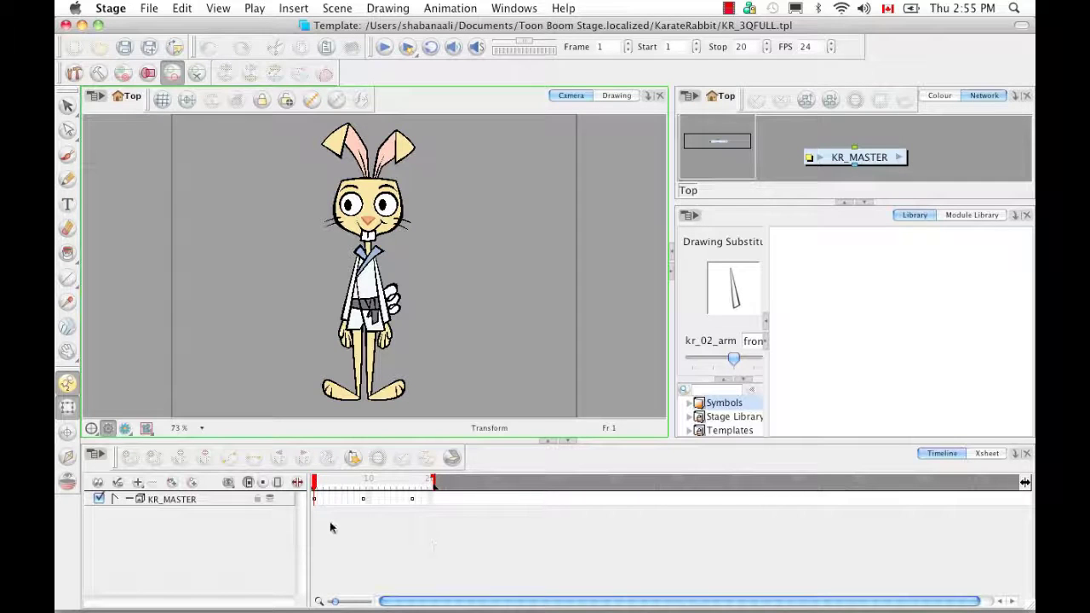
Step: Delete the KR_MASTER group's exposure and keyframes on frames 1 to 8 and 10 to 20, keeping only the pose at frame 9
click(320, 500)
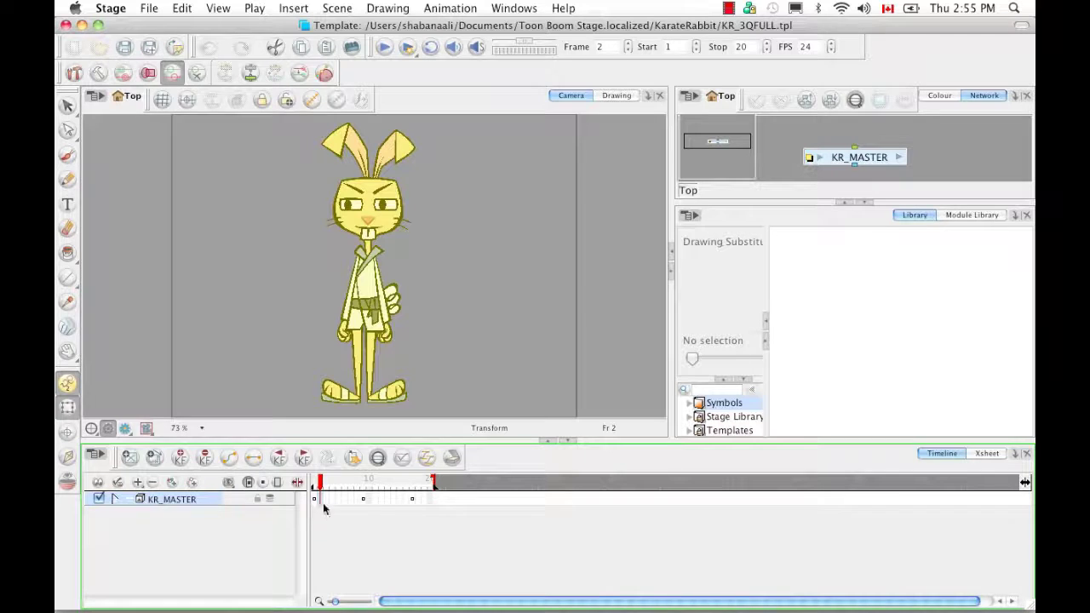
click(313, 497)
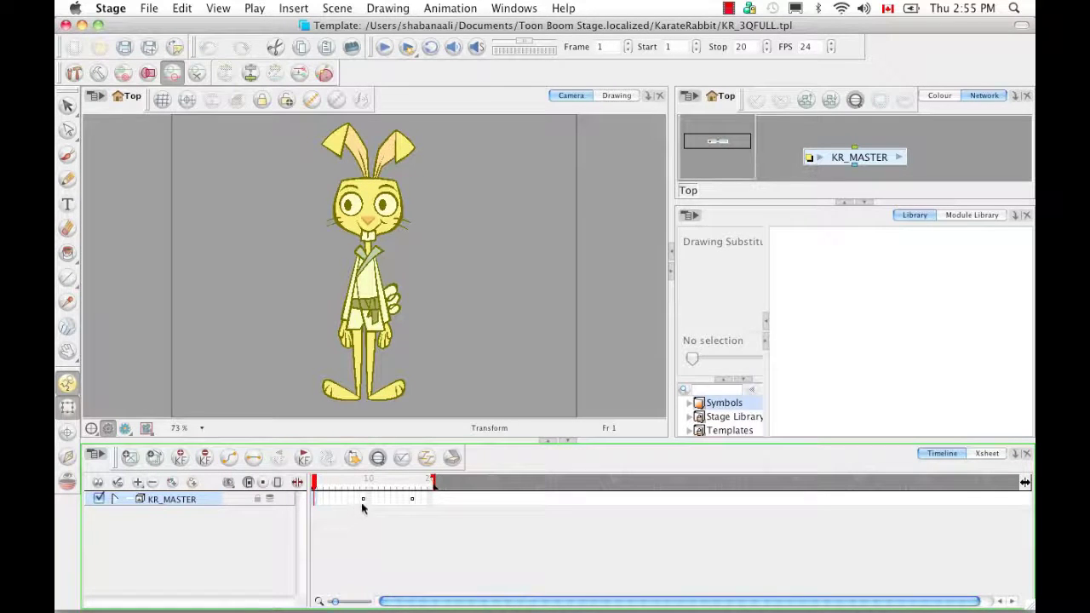
shift+click(355, 498)
key(Delete)
click(369, 499)
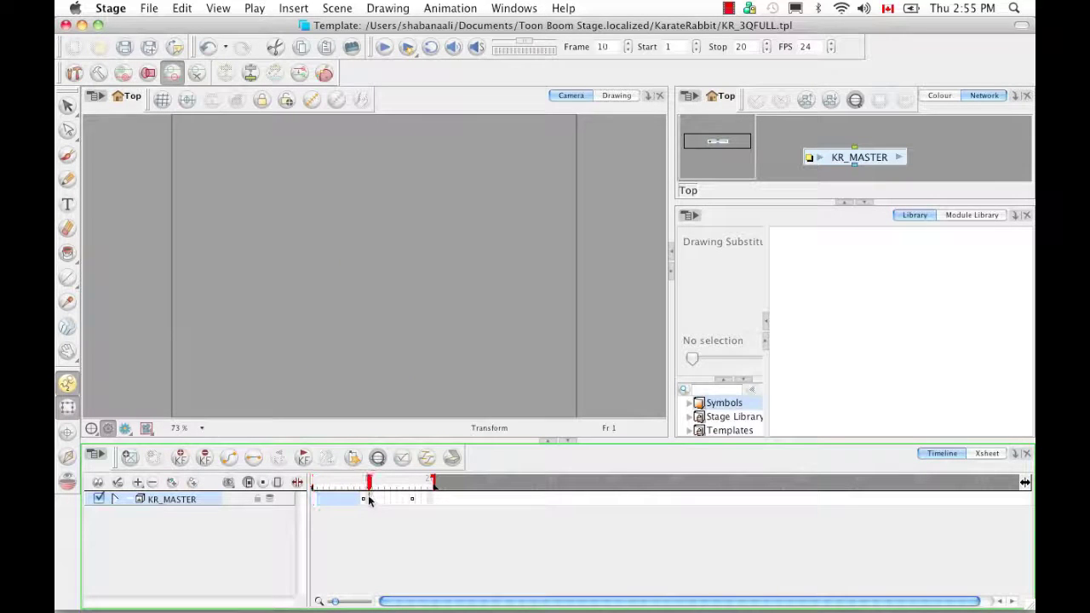
shift+click(430, 499)
key(Delete)
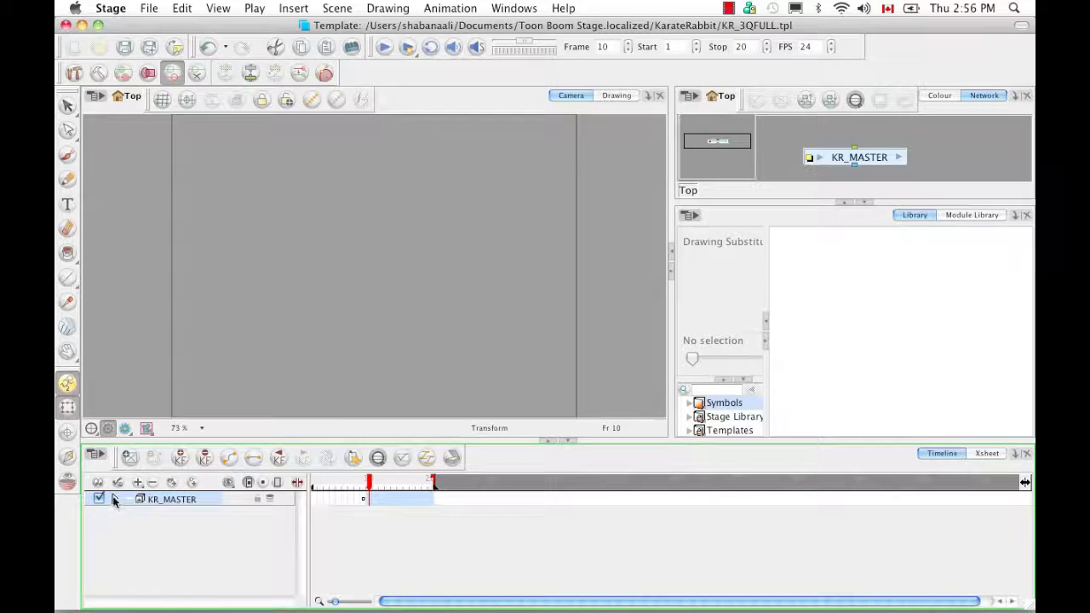
Step: Check the KR_MASTER group's child layers for leftover keyframes outside frame 9, then collapse them
click(117, 498)
click(131, 513)
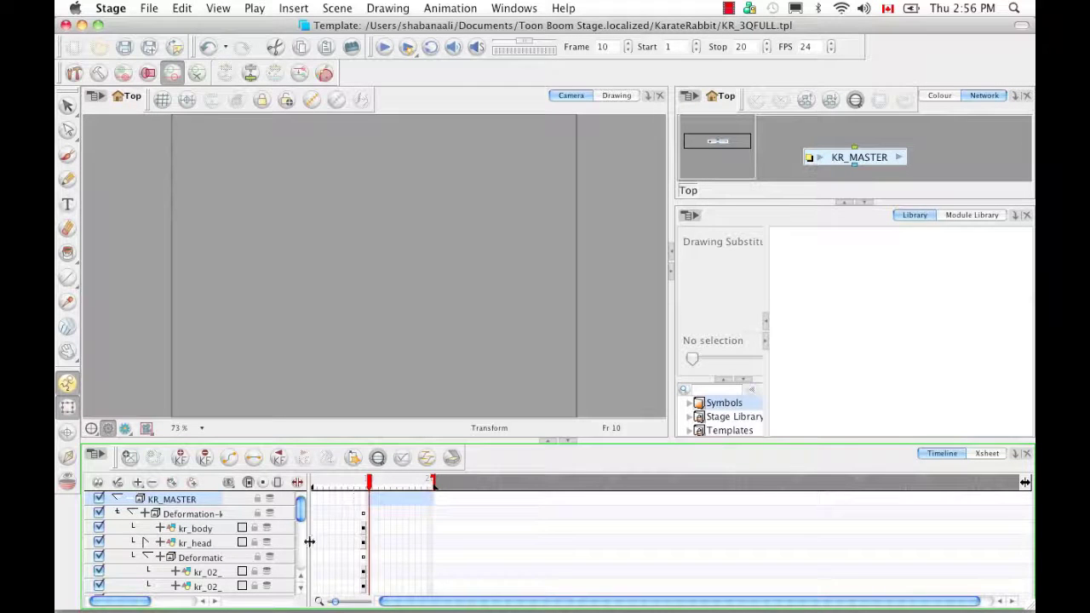
mouse_move(299, 511)
mouse_down()
mouse_move(303, 572)
mouse_move(300, 504)
mouse_up()
click(147, 557)
click(129, 513)
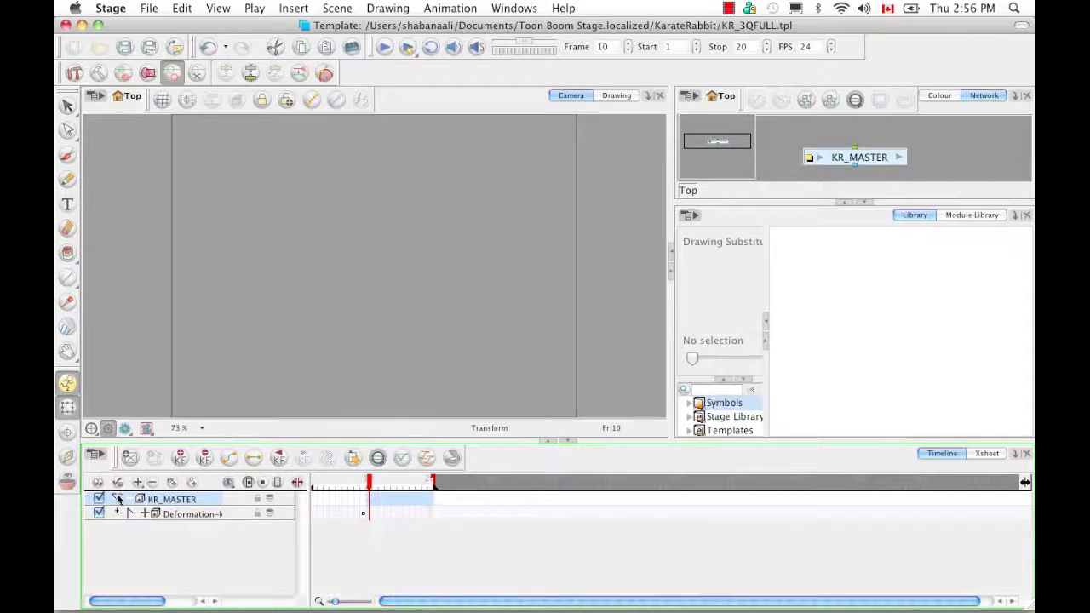
click(118, 499)
Step: Move the three-quarter pose from frame 9 to frame 1 and check the keyframes of its child layers
click(363, 502)
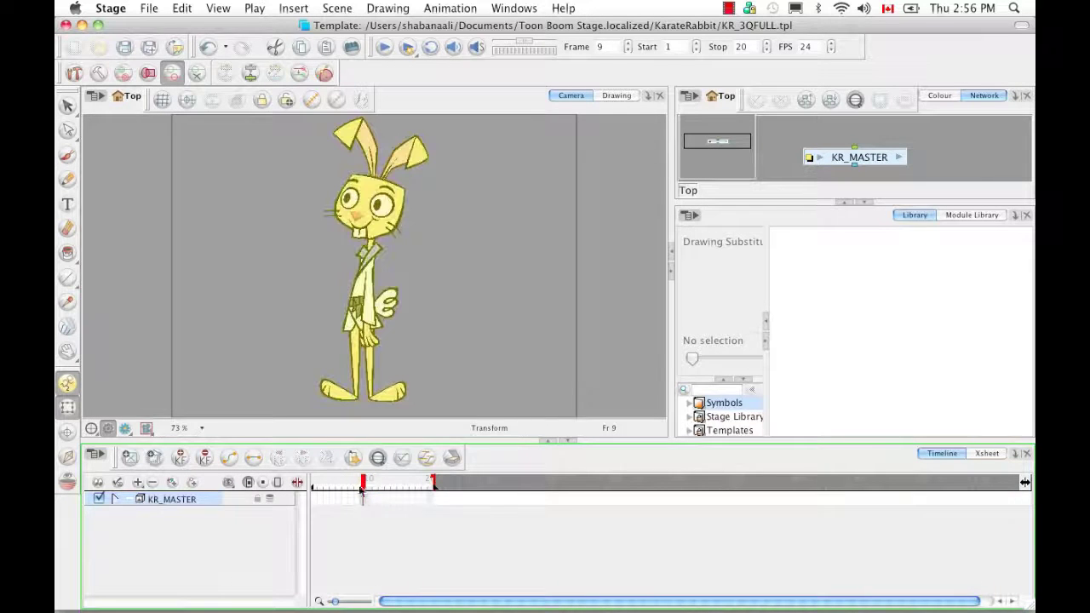
click(314, 501)
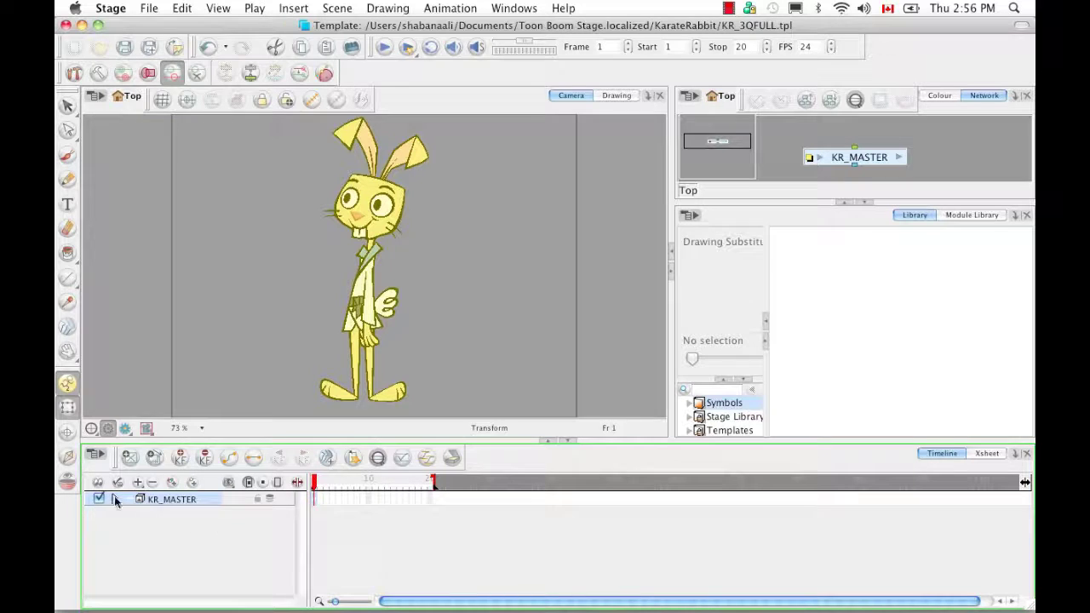
click(115, 499)
click(131, 514)
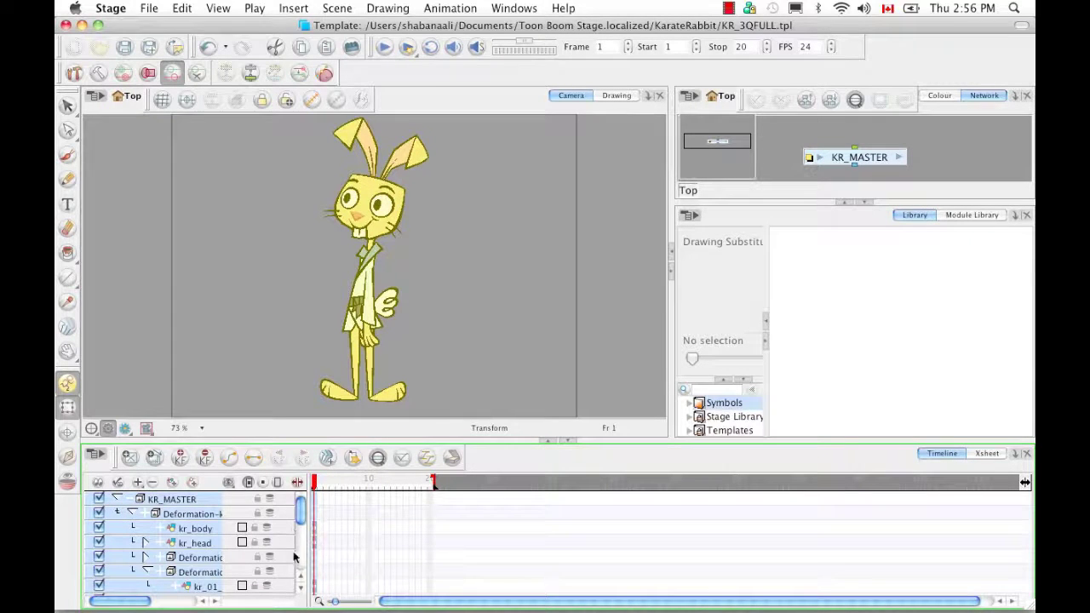
click(330, 555)
mouse_move(299, 509)
mouse_down()
mouse_move(297, 554)
mouse_move(299, 503)
mouse_up()
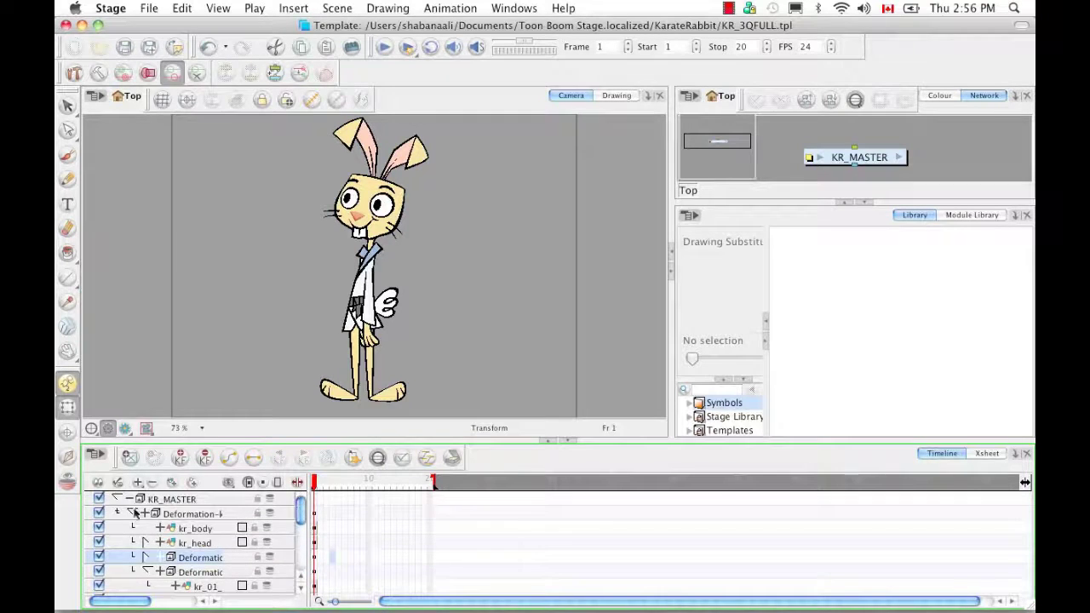
click(133, 512)
click(117, 499)
Step: Shorten the template's scene to 1 frame and rename its KR_MASTER group as KR_3QFULL
drag(434, 481, 317, 482)
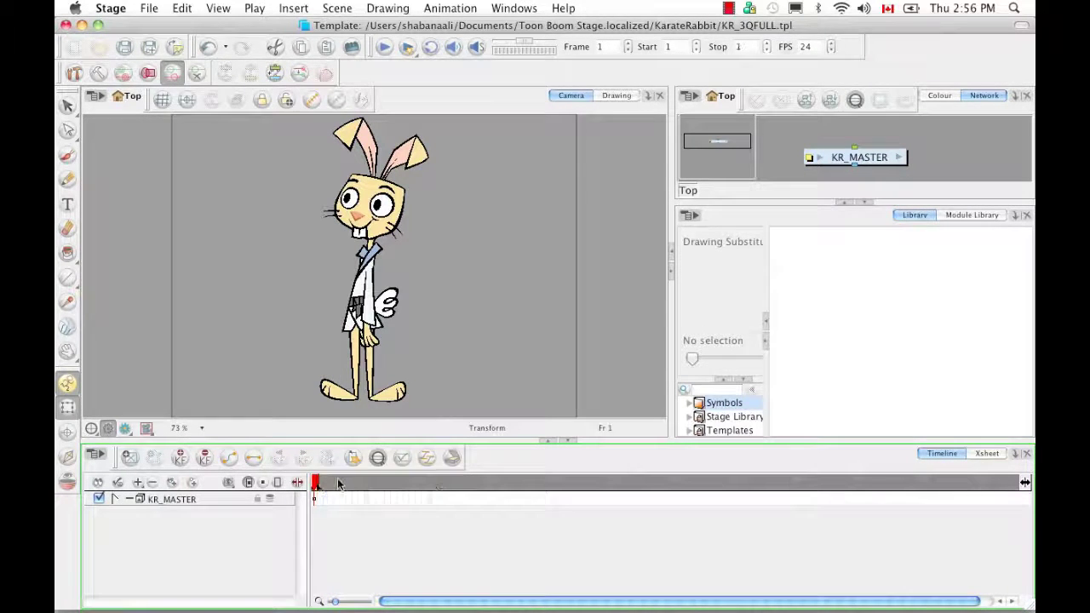
double_click(171, 498)
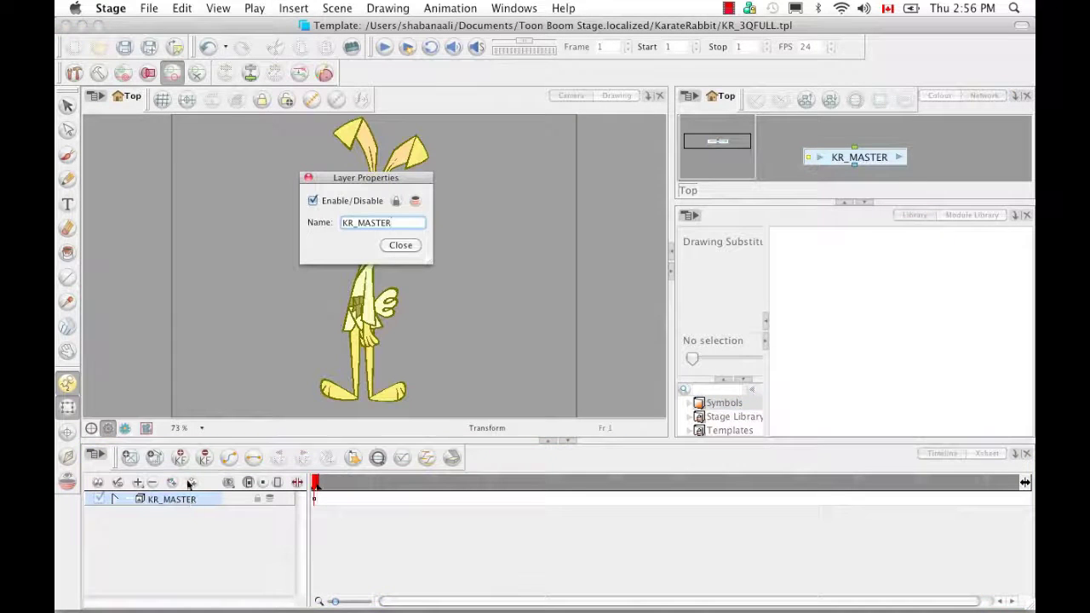
key(BackSpace)
text(3Q)
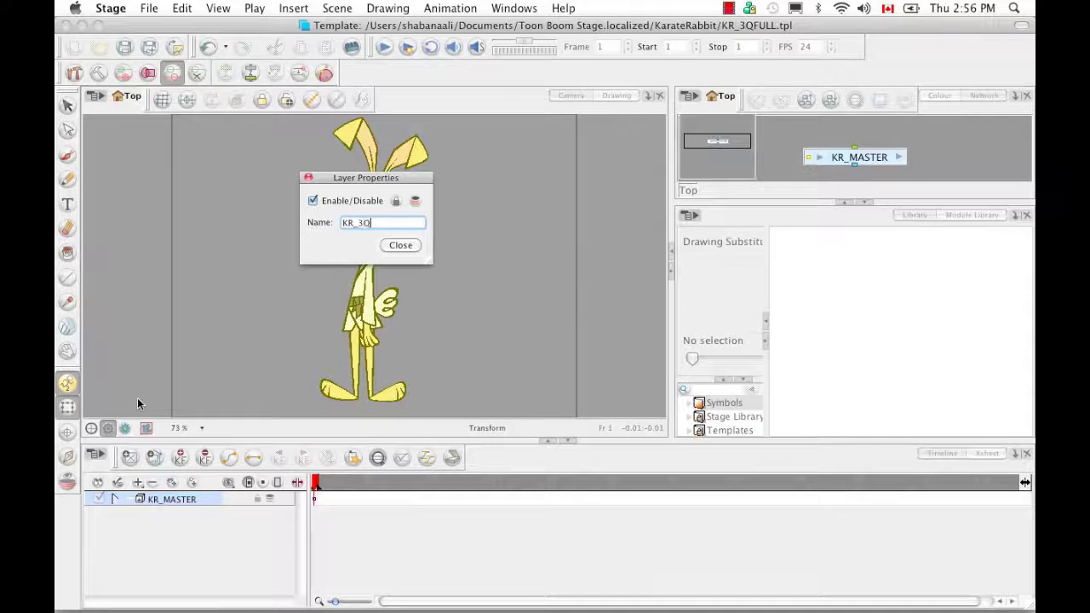
text(FULL)
click(401, 245)
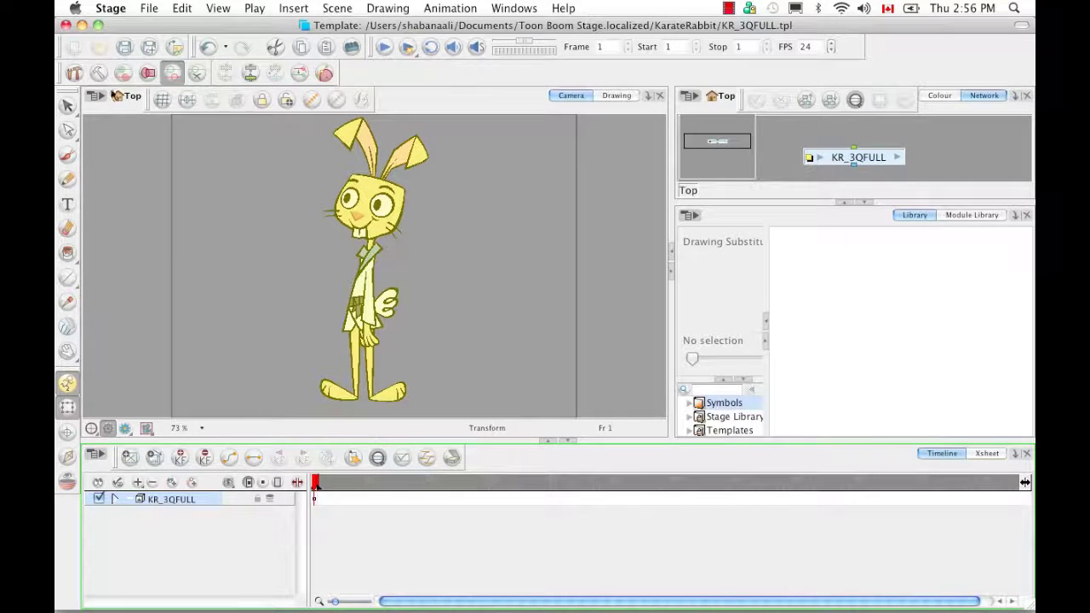
Step: Save the KR_3QFULL template despite the action template warning and close its window
click(124, 46)
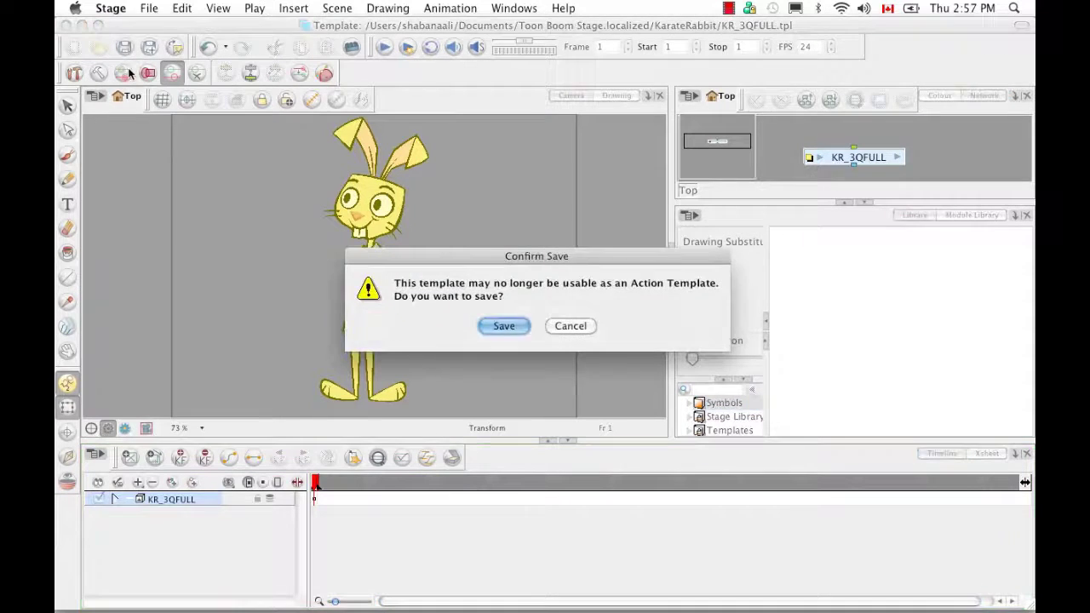
click(503, 327)
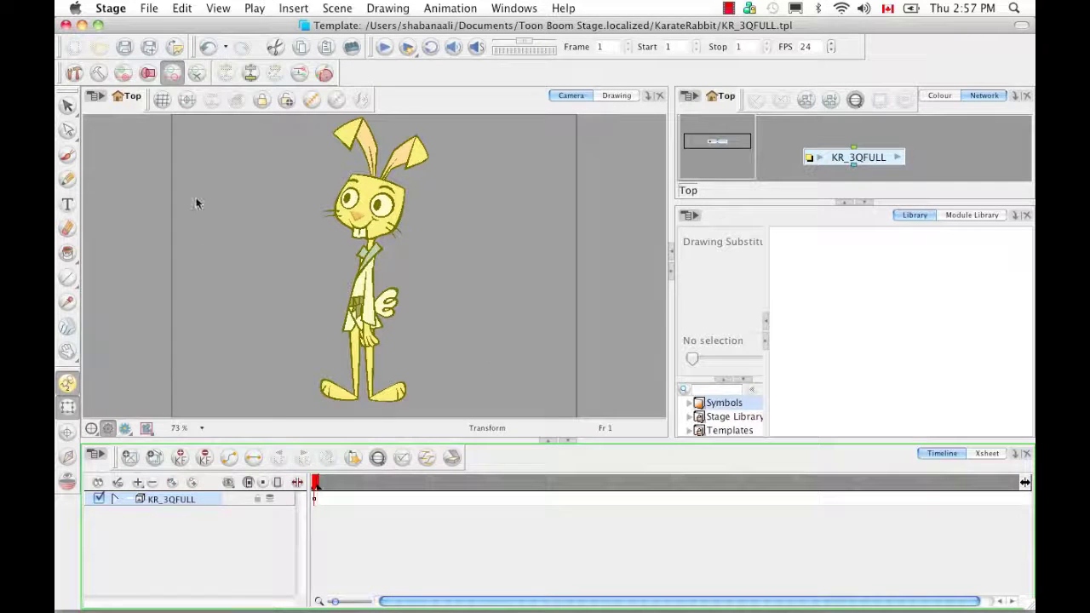
click(66, 26)
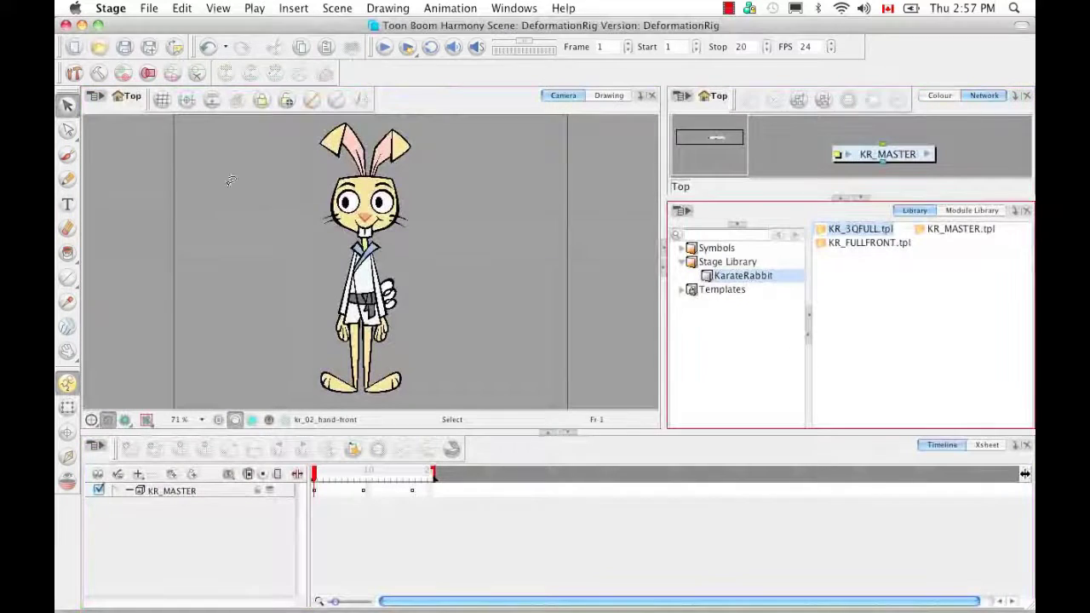
Step: Duplicate the KR_MASTER template in the KarateRabbit folder and name the copy KR_SIDEFULL.tpl
click(905, 274)
click(942, 233)
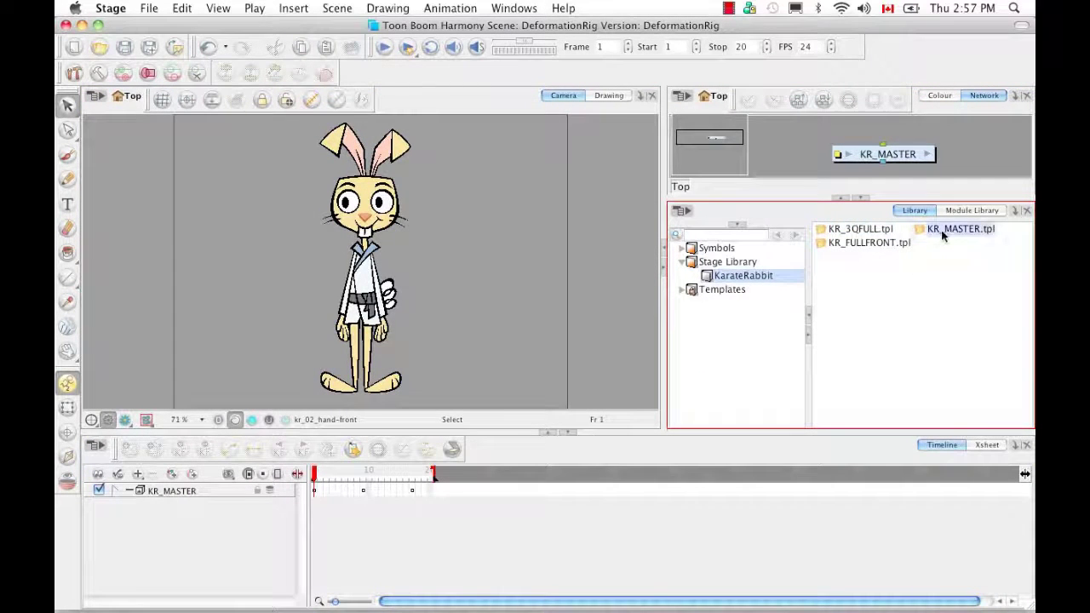
click(935, 284)
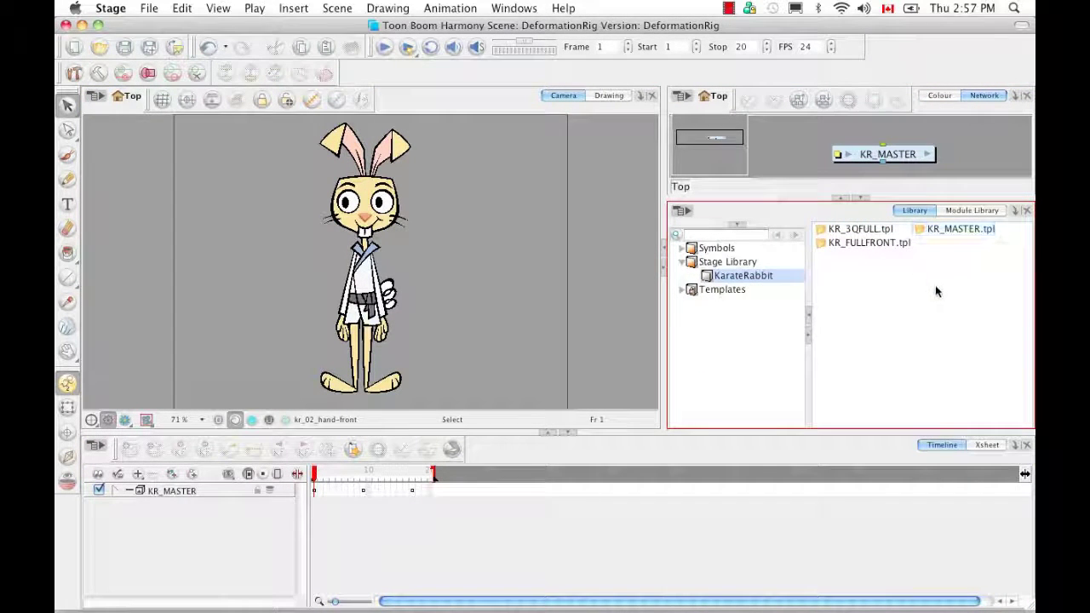
key(super+v)
click(460, 307)
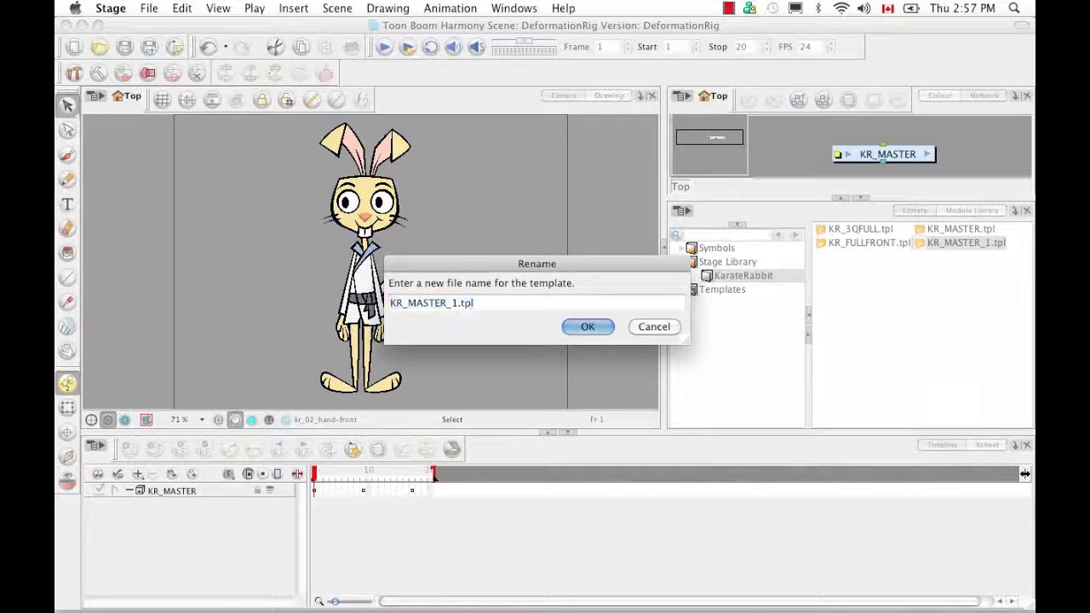
key(shift+Left)
key(shift+Left)
key(shift+Left)
key(shift+Left)
key(shift+Left)
key(shift+Left)
key(shift+Left)
key(shift+Left)
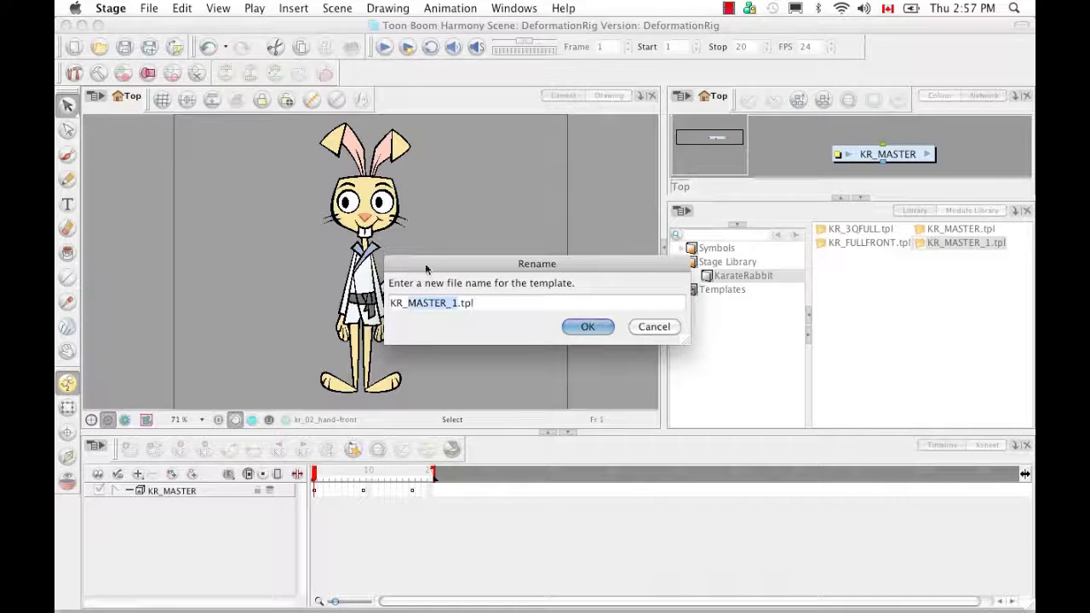
key(BackSpace)
text(SIDE)
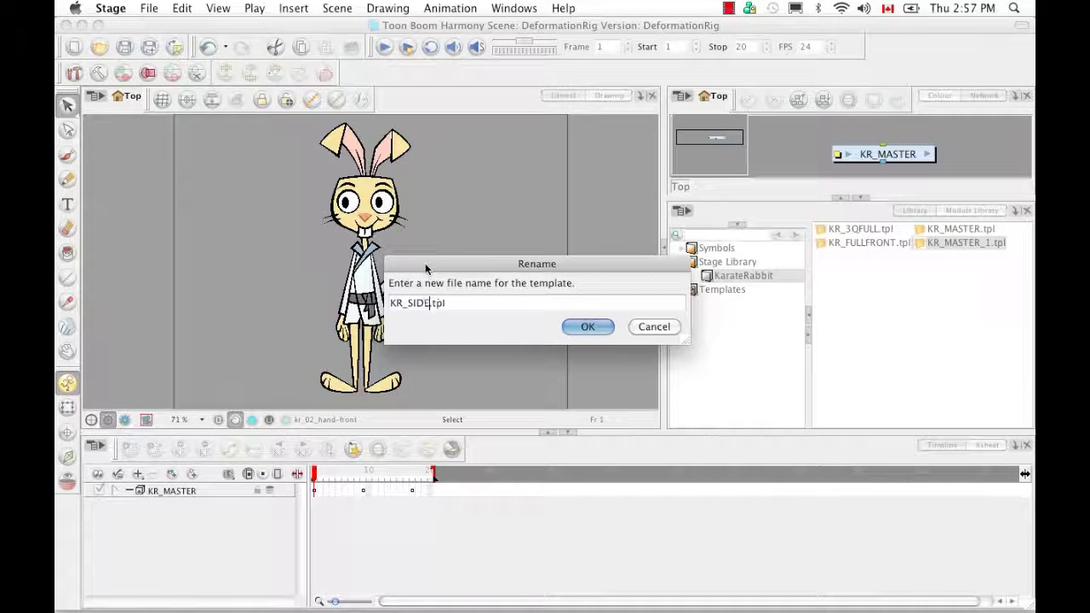
text(FULL)
click(600, 334)
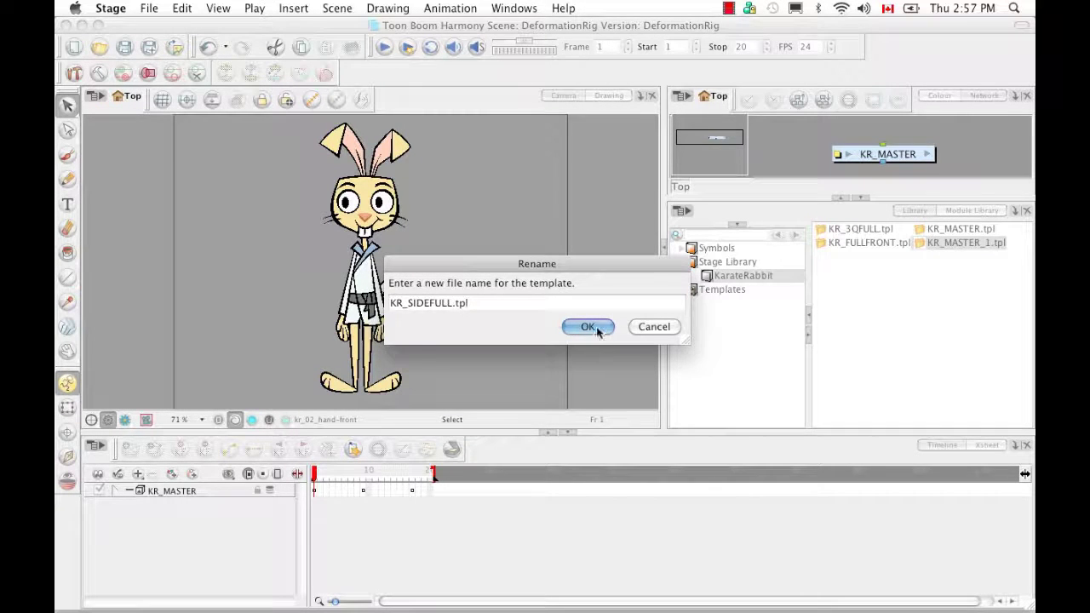
Step: Open the KR_SIDEFULL template from the KarateRabbit folder for editing
click(952, 246)
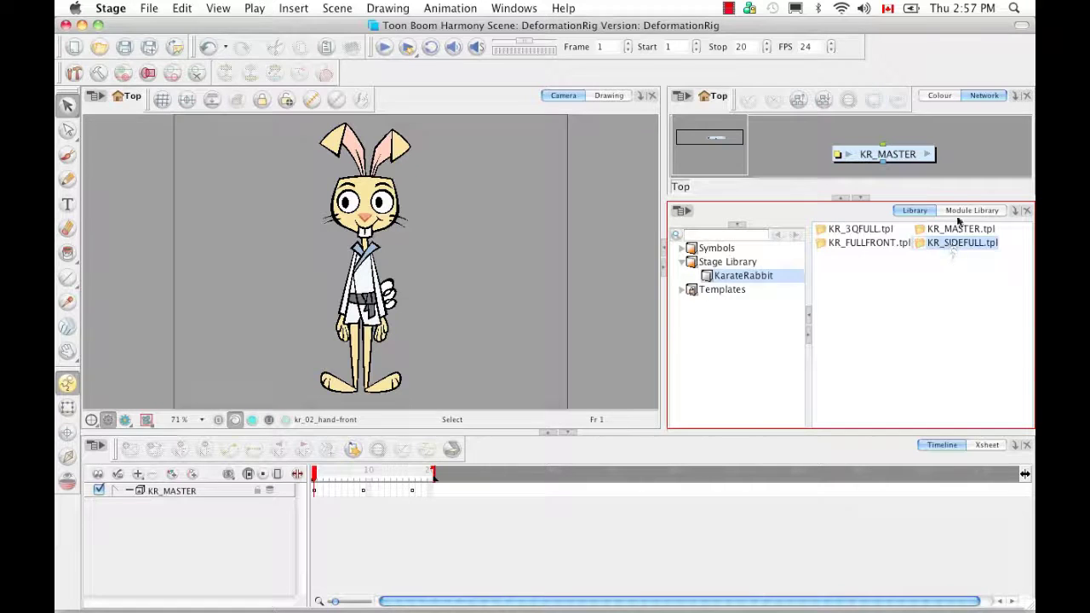
right_click(951, 246)
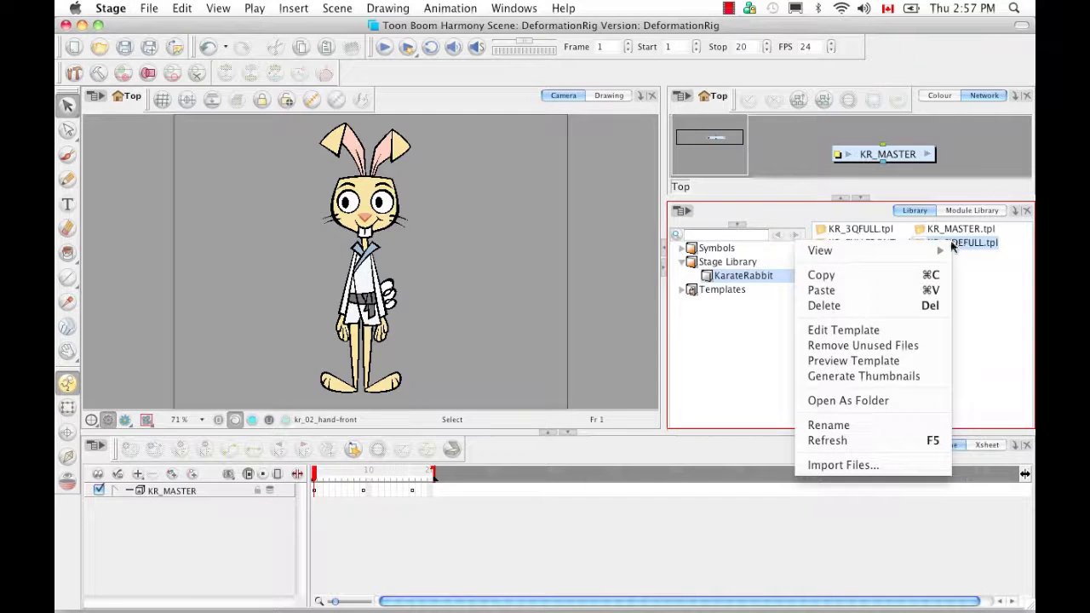
click(914, 331)
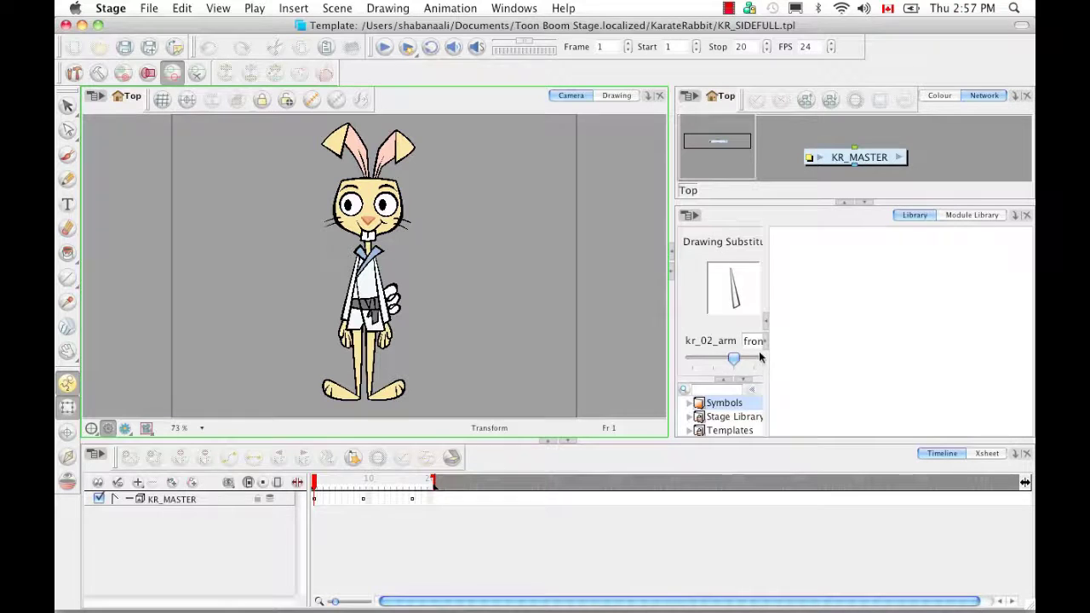
Step: Delete the KR_MASTER group's exposure and keyframes on frames 1 to 16 and 18 to 20, keeping only the side pose at frame 17
click(313, 498)
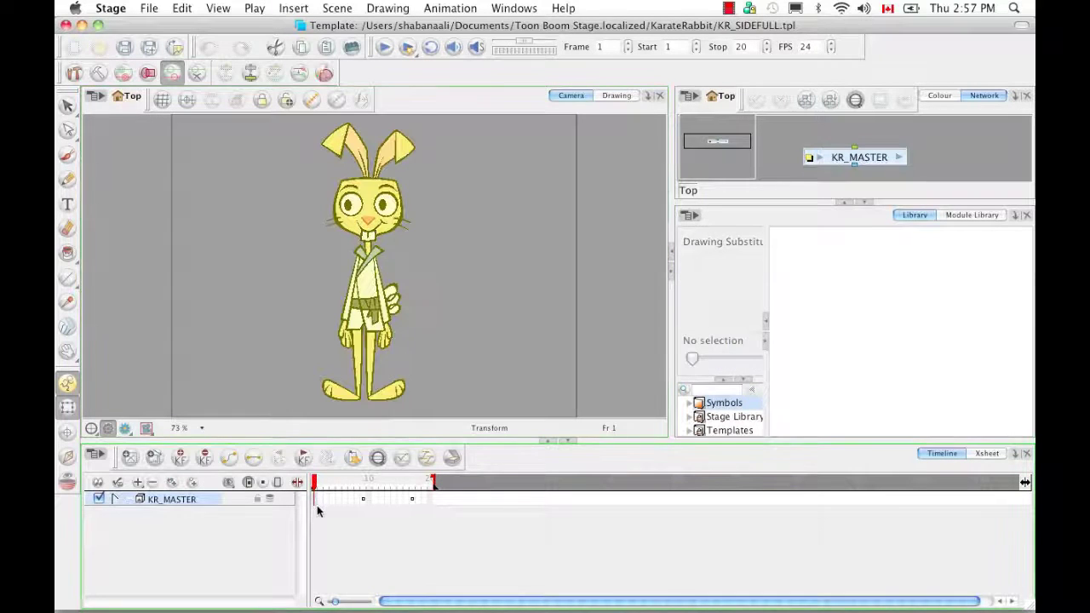
shift+click(406, 498)
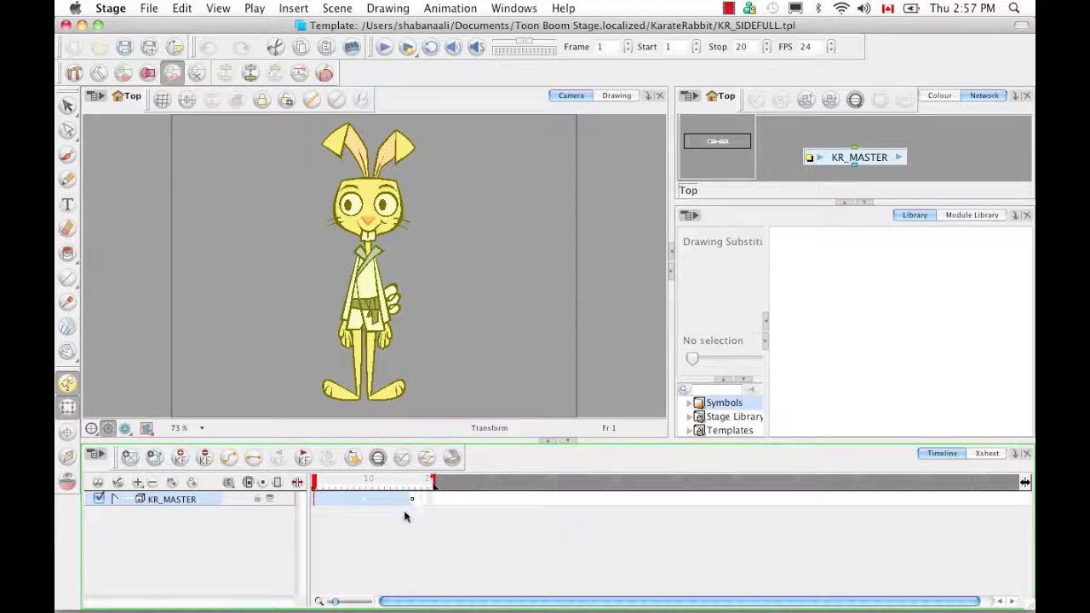
key(Delete)
click(418, 500)
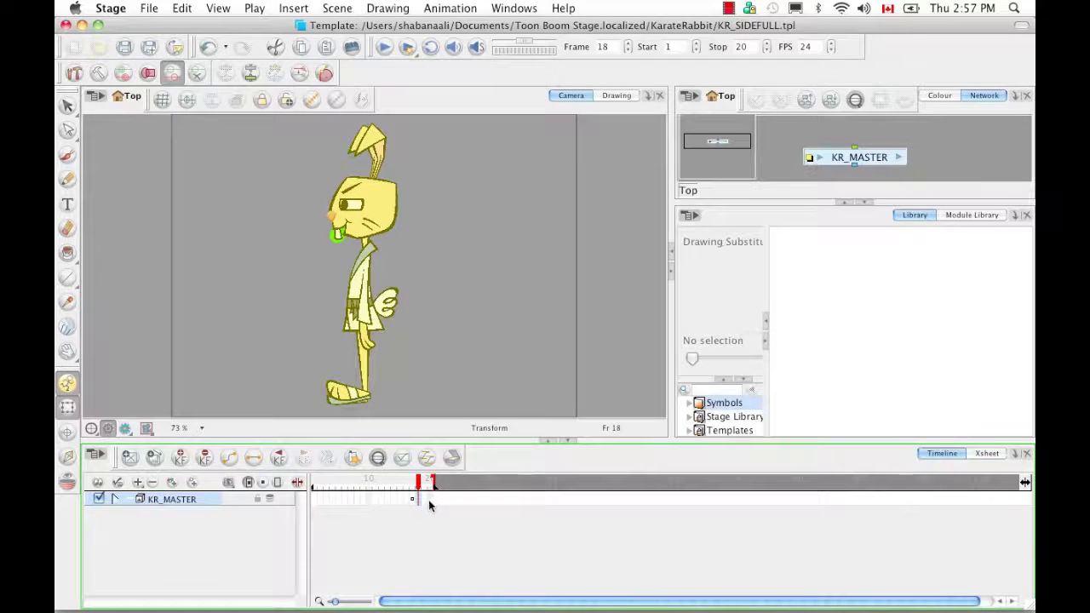
key(Delete)
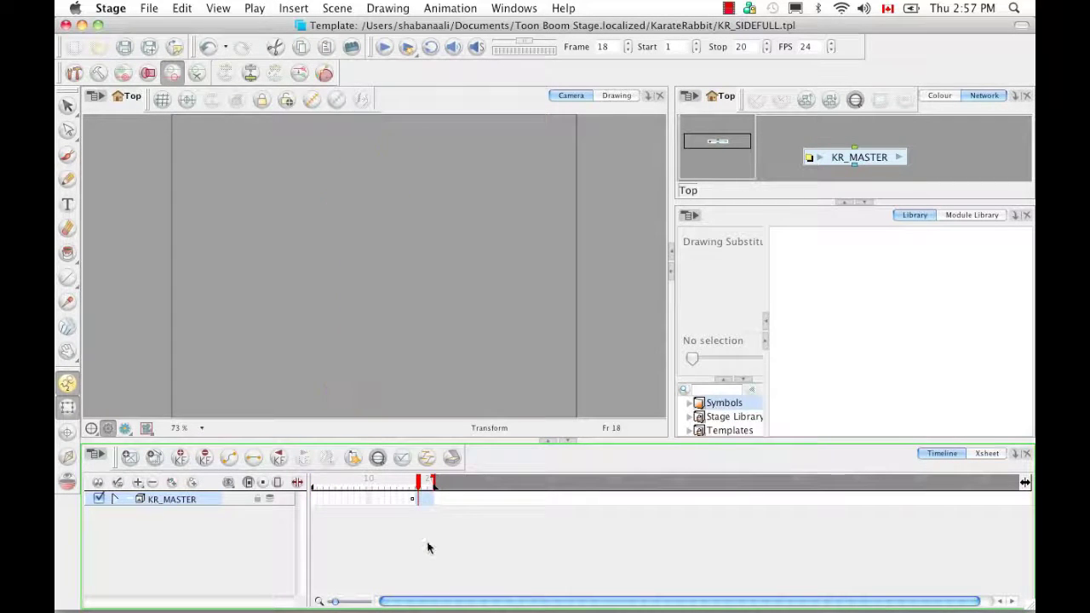
Step: Move the KR_MASTER group's side pose from frame 17 to frame 1 in the timeline
click(115, 500)
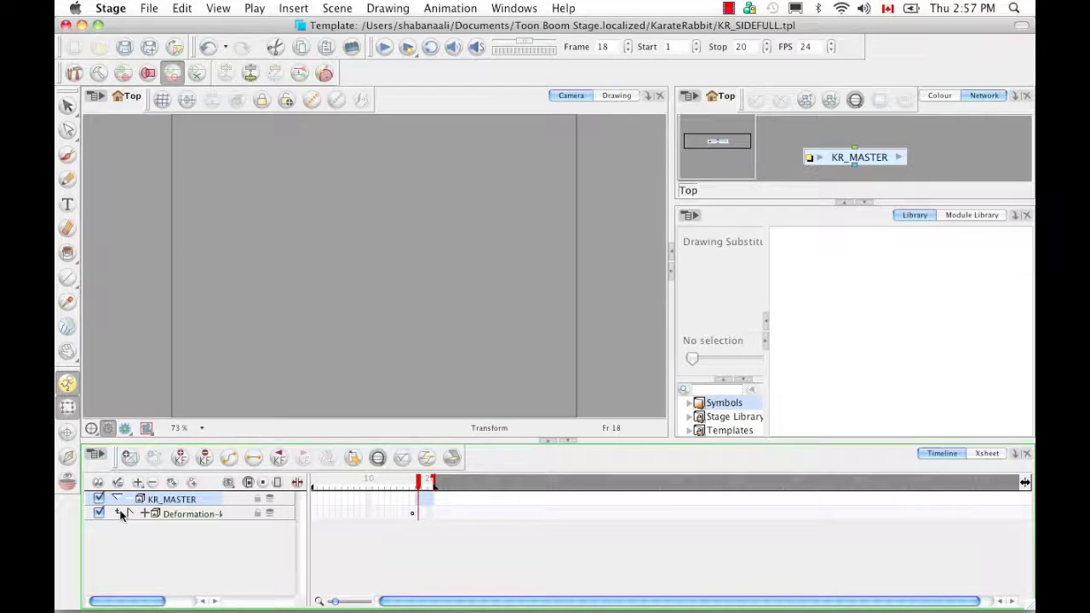
click(128, 512)
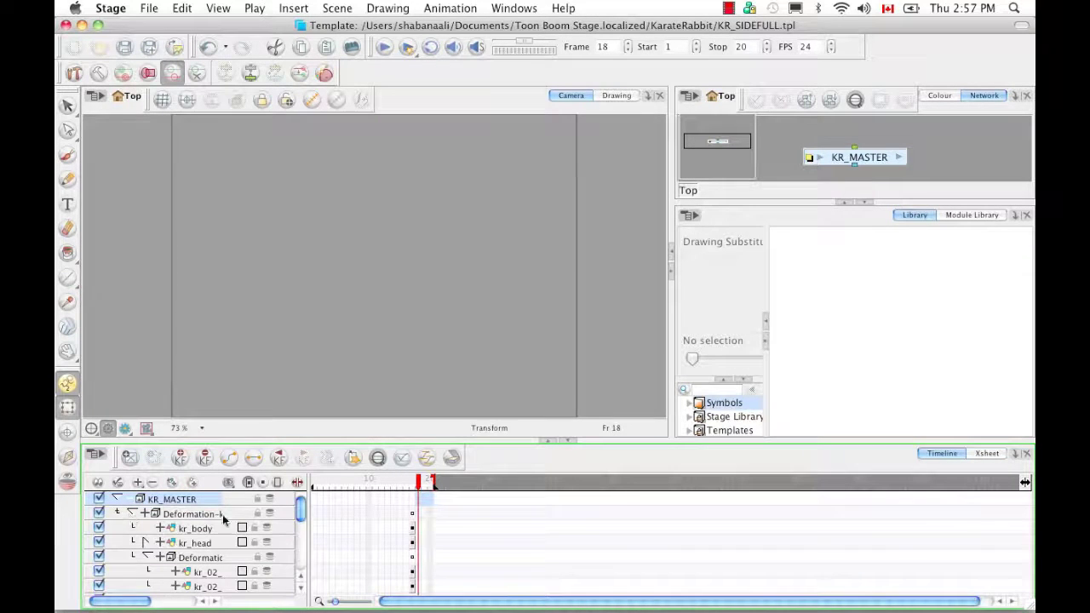
mouse_move(300, 509)
mouse_down()
mouse_move(299, 554)
mouse_move(299, 500)
mouse_up()
click(130, 511)
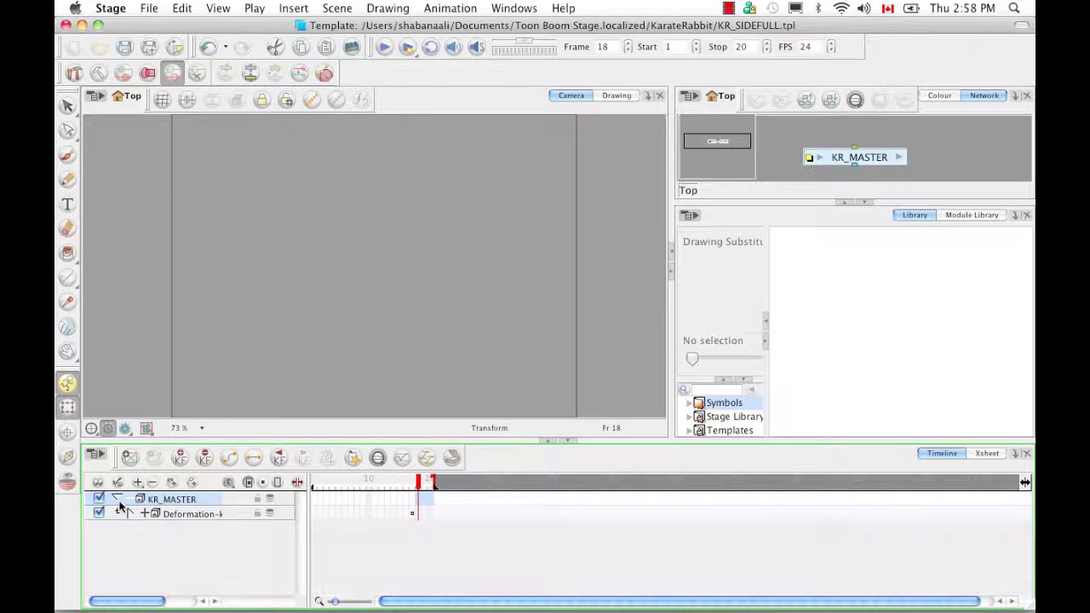
click(116, 499)
click(411, 503)
drag(400, 503, 317, 506)
Step: Check the KR_MASTER sublayers, collapse the group again, and shorten the template to end at frame 1
click(116, 499)
click(130, 514)
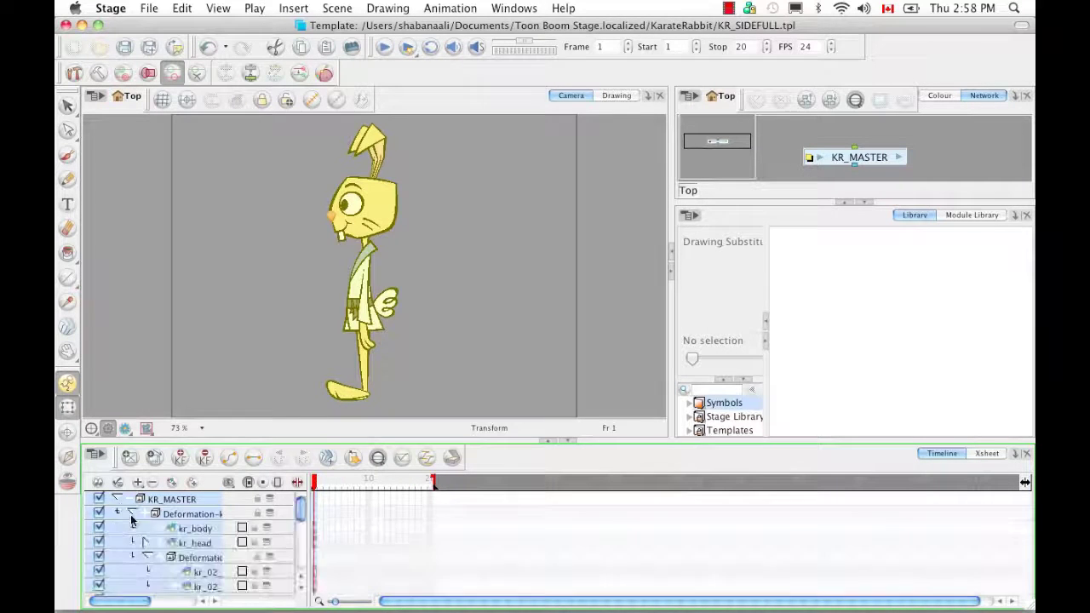
click(130, 514)
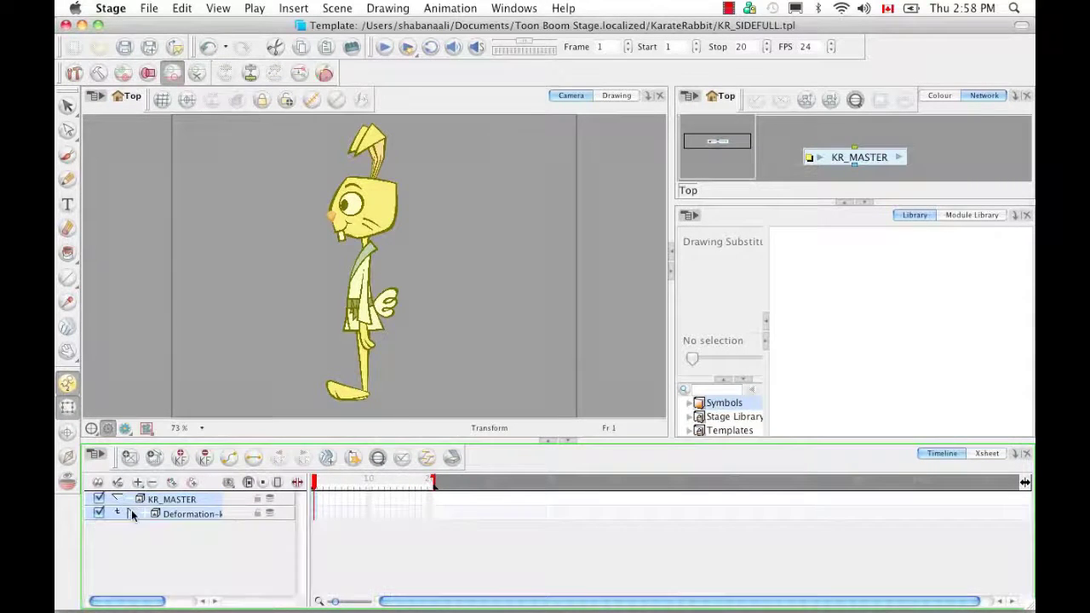
click(115, 500)
click(323, 526)
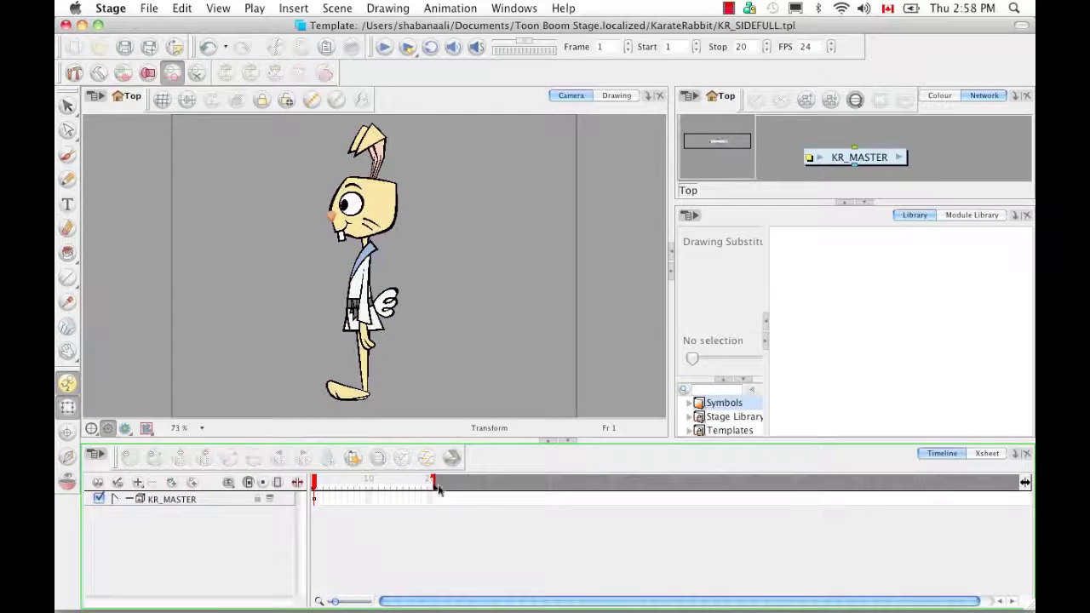
drag(434, 481, 315, 484)
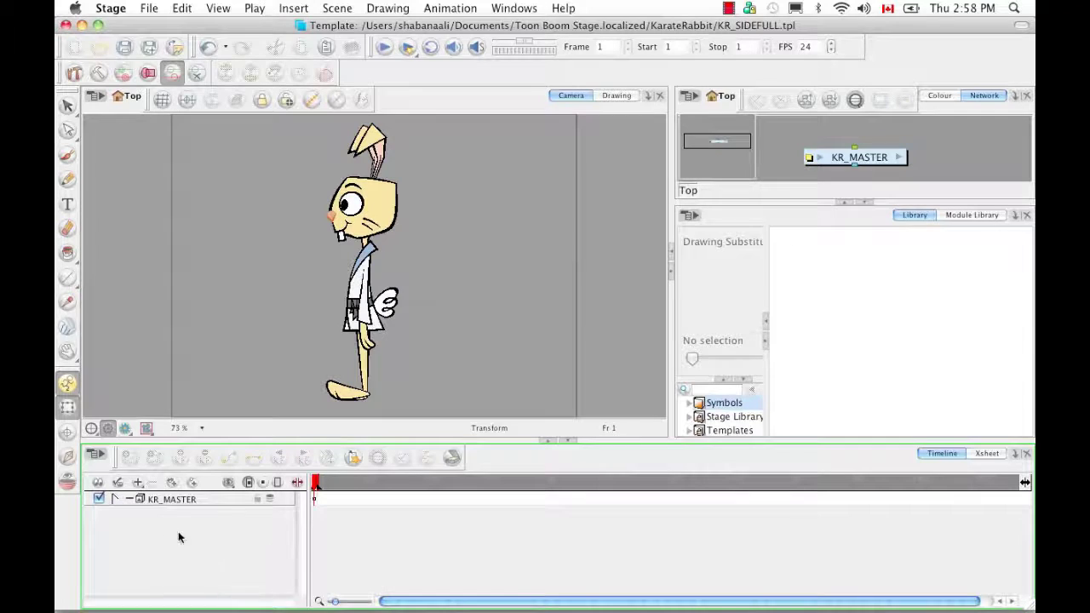
Step: Rename the KR_MASTER group layer as KR_SIDEFULL
double_click(167, 499)
key(BackSpace)
key(BackSpace)
key(BackSpace)
key(BackSpace)
key(BackSpace)
text(SIDEFULL)
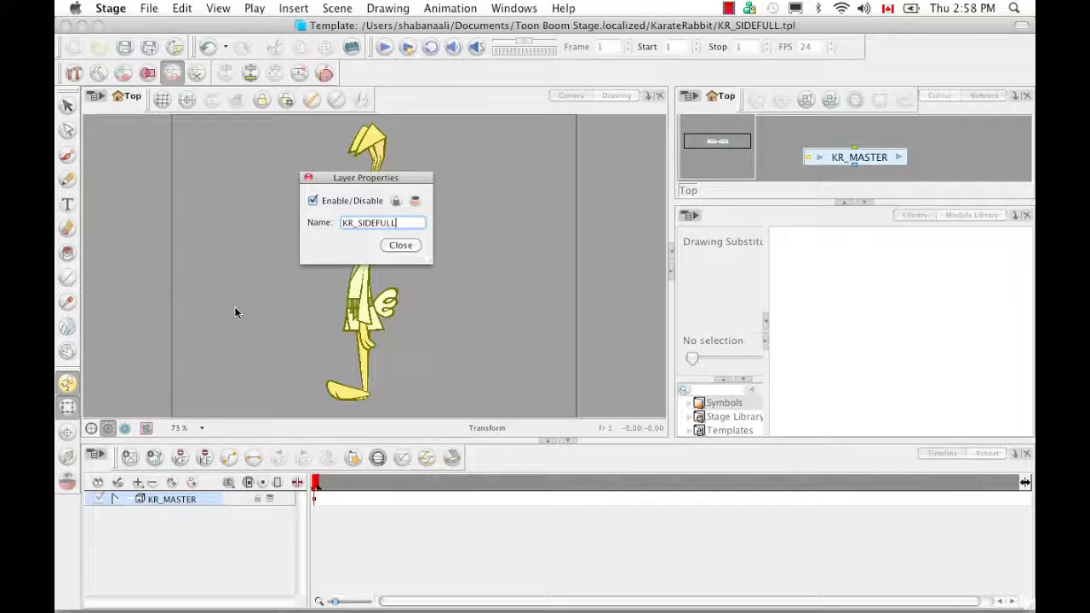
key(Return)
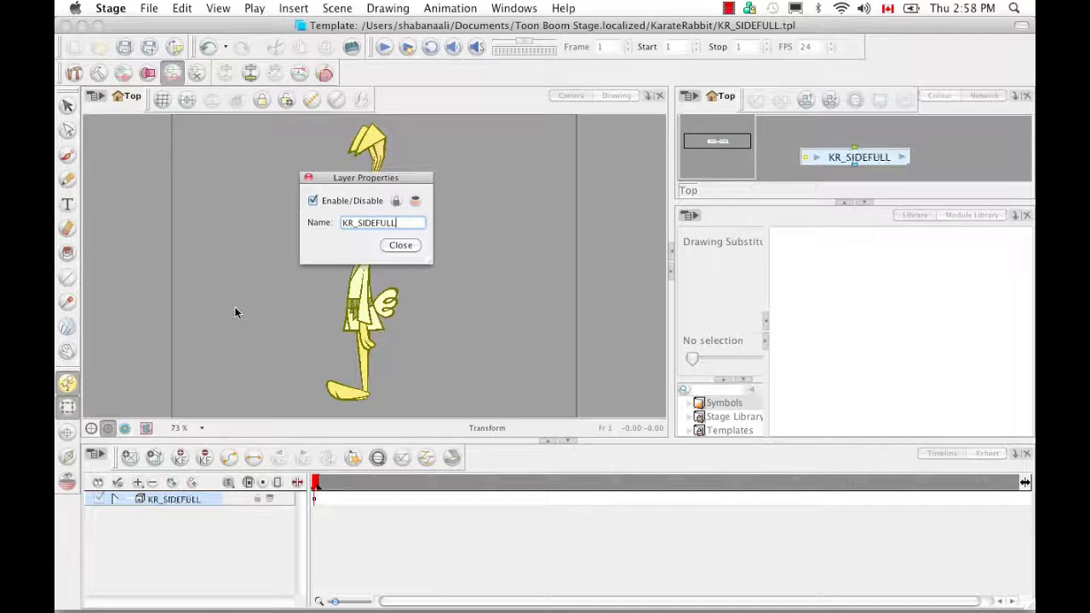
click(410, 247)
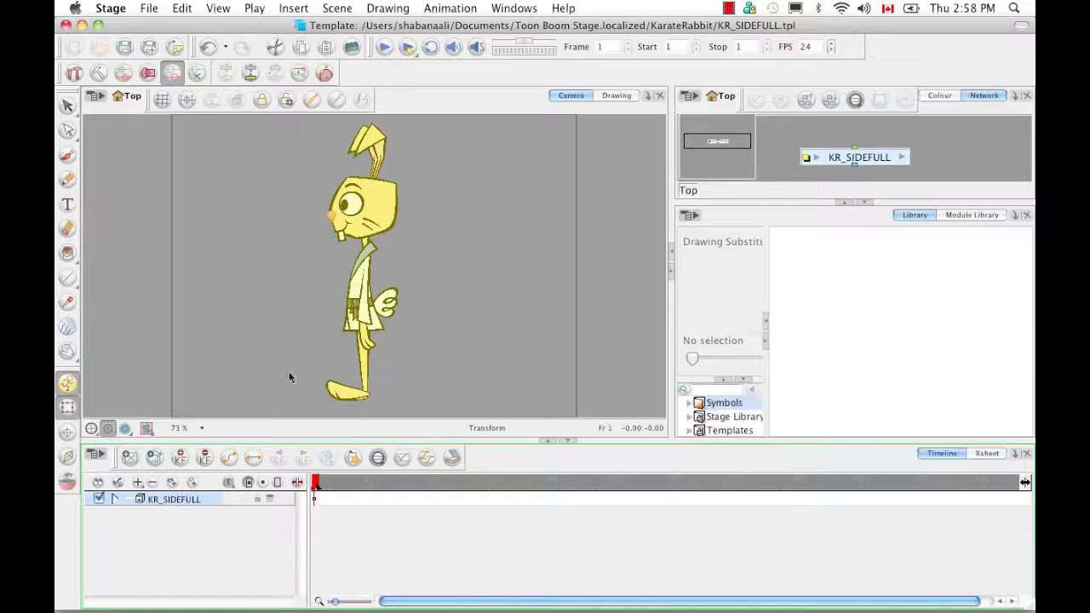
Step: Save the KR_SIDEFULL template despite the action template warning and close its window
click(126, 48)
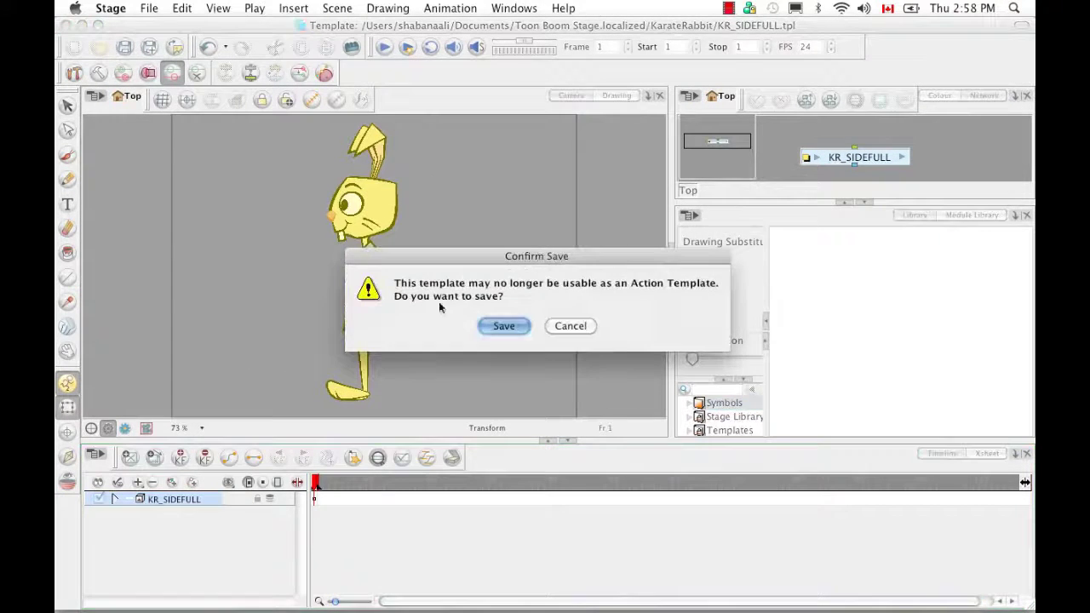
click(502, 325)
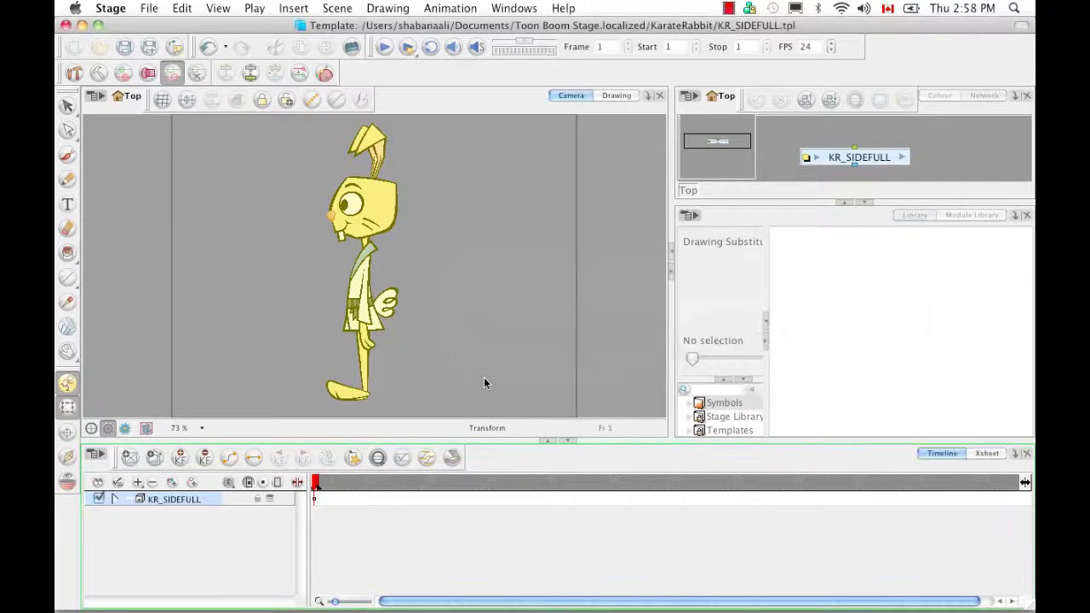
click(67, 25)
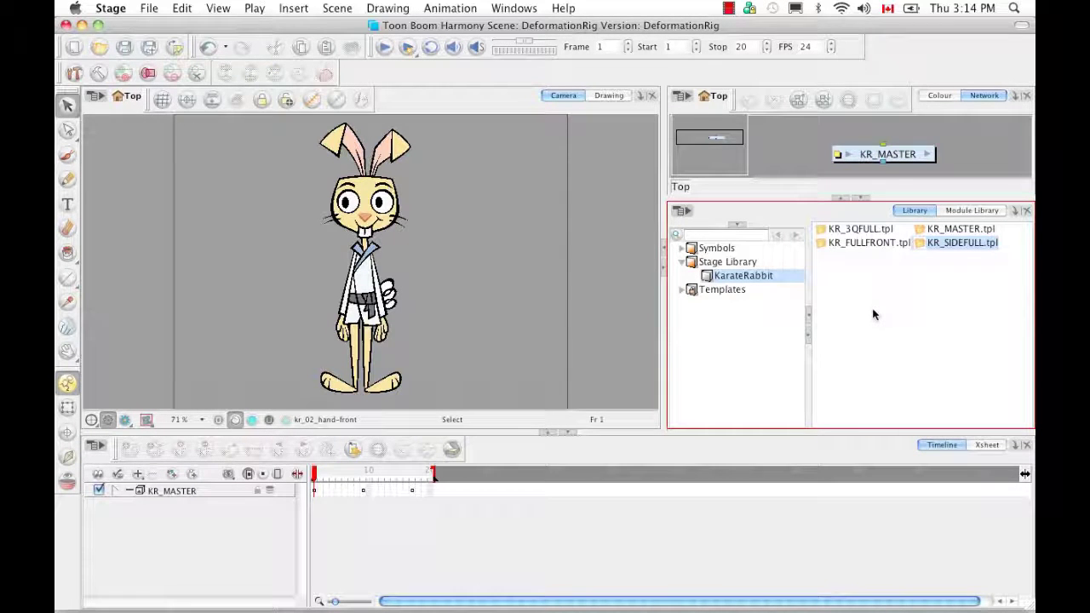
Step: Store the KR_MASTER front pose keyframe at frame 1 in the KarateRabbit folder as KR_FrontKP.tpl
click(313, 487)
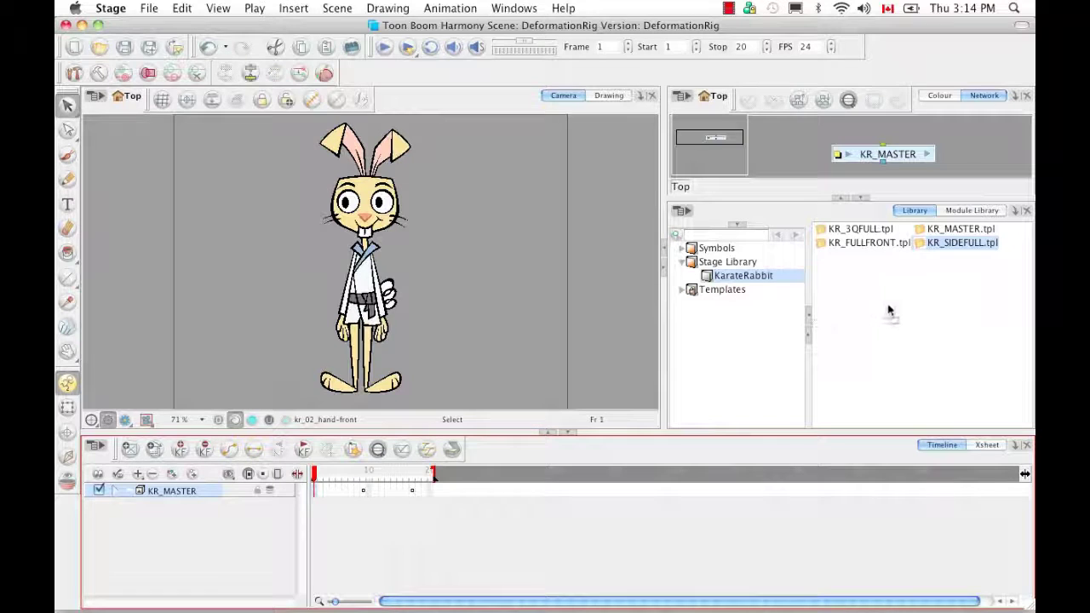
drag(891, 309, 891, 309)
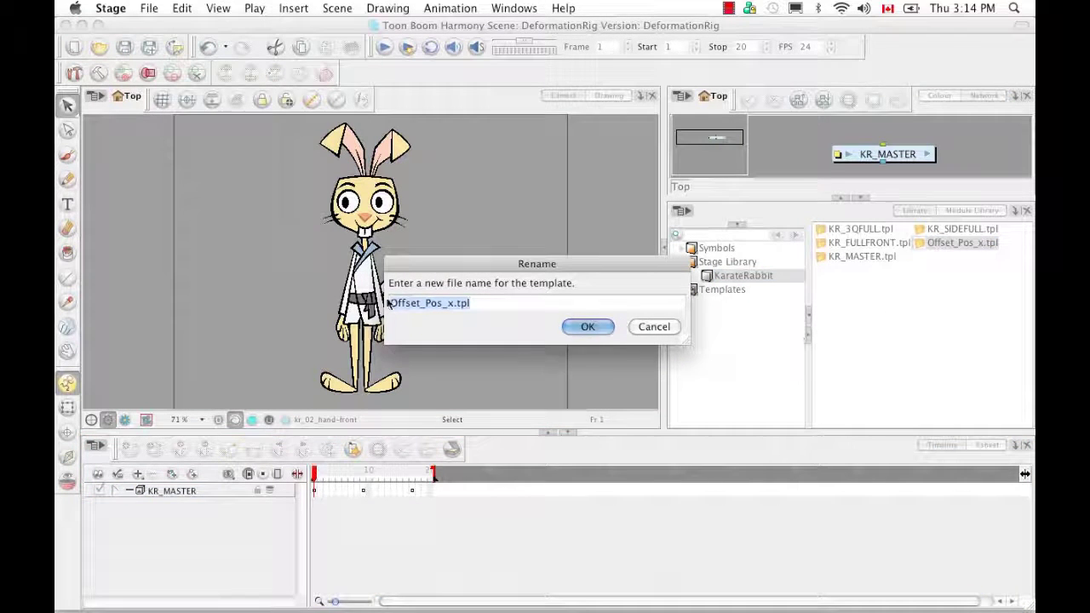
click(442, 303)
drag(455, 303, 290, 280)
key(BackSpace)
text(KR_)
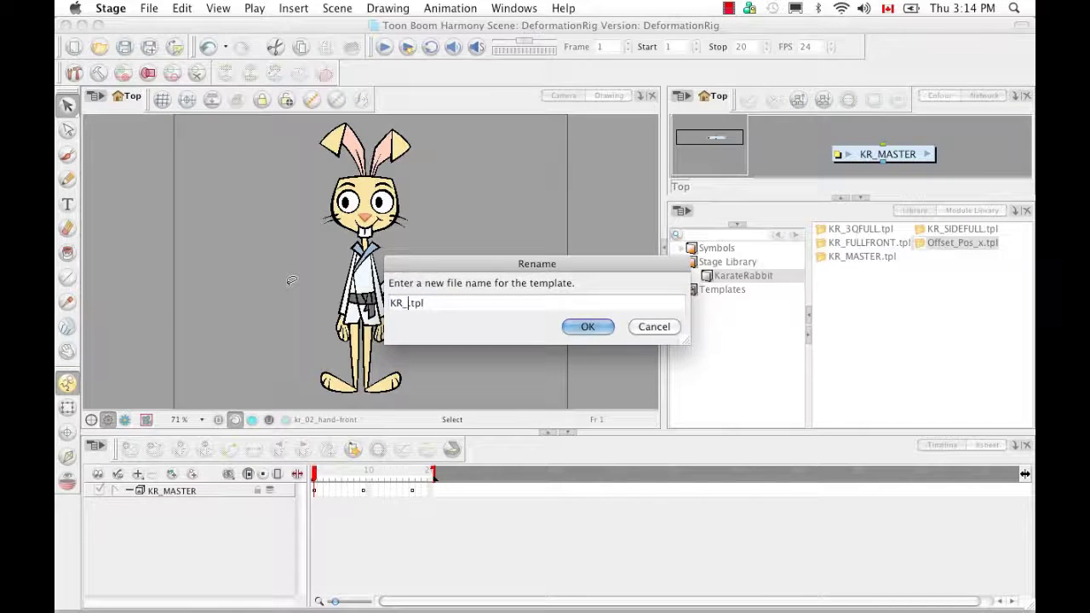
text(FrontKP)
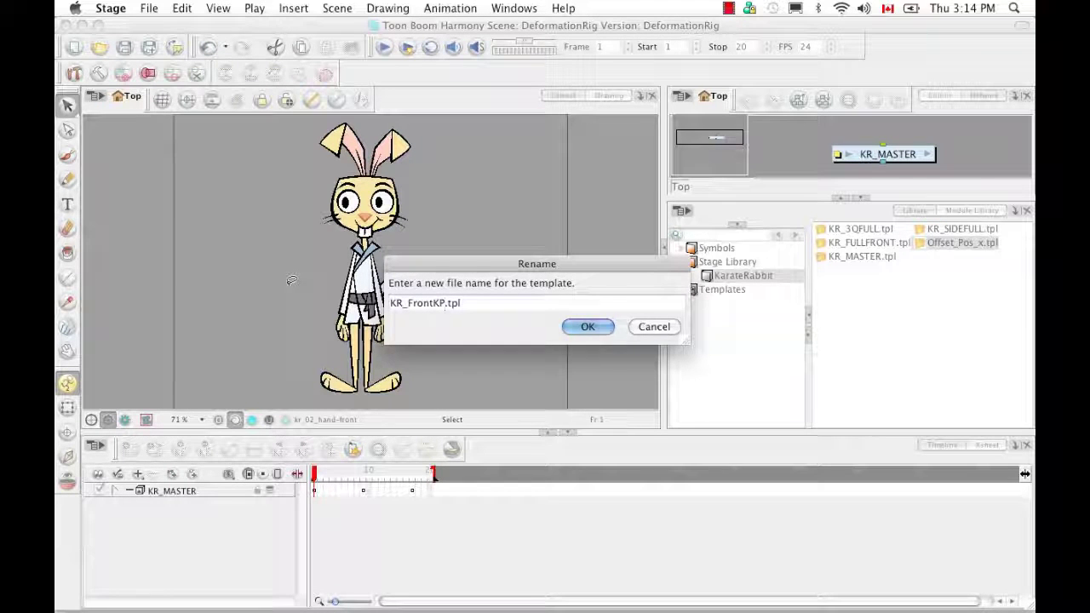
click(586, 327)
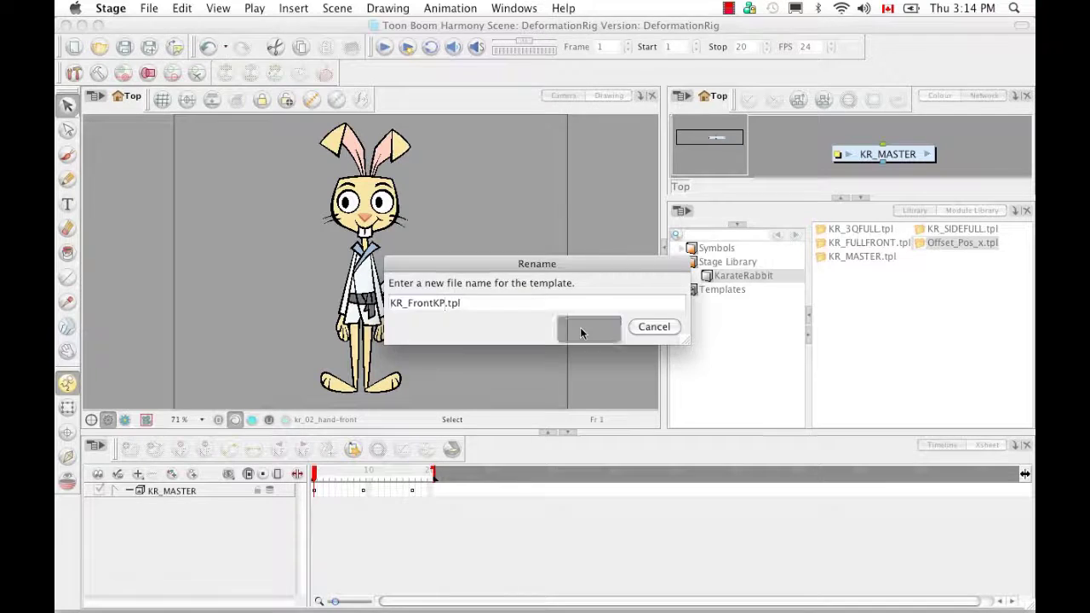
Step: Store the KR_MASTER three-quarter pose keyframe at frame 9 in the KarateRabbit folder as KR_3QKP.tpl
click(364, 490)
drag(364, 491, 877, 317)
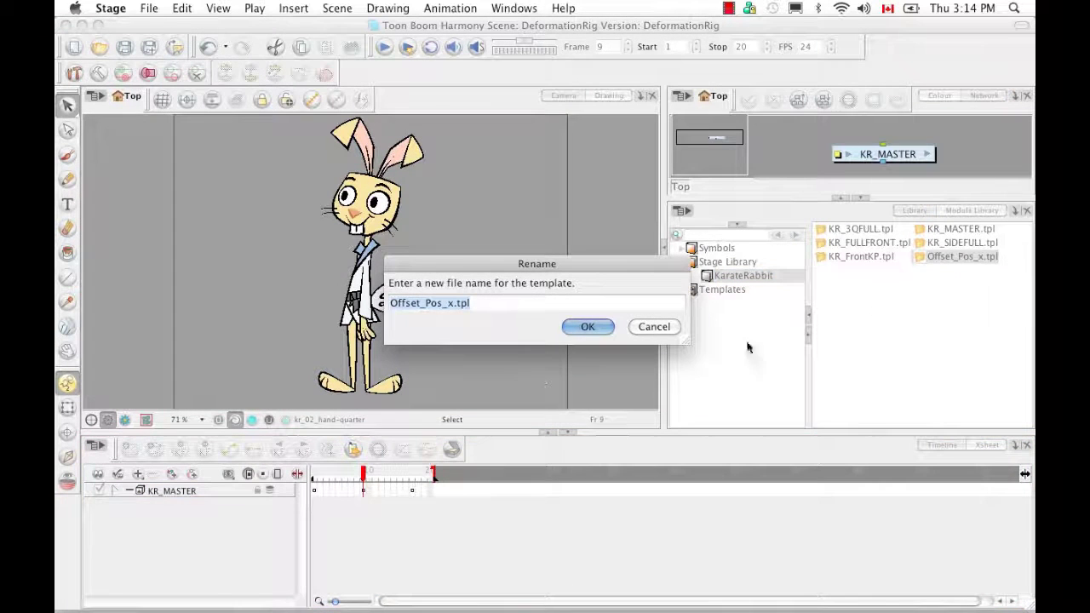
click(450, 303)
drag(452, 303, 390, 303)
key(BackSpace)
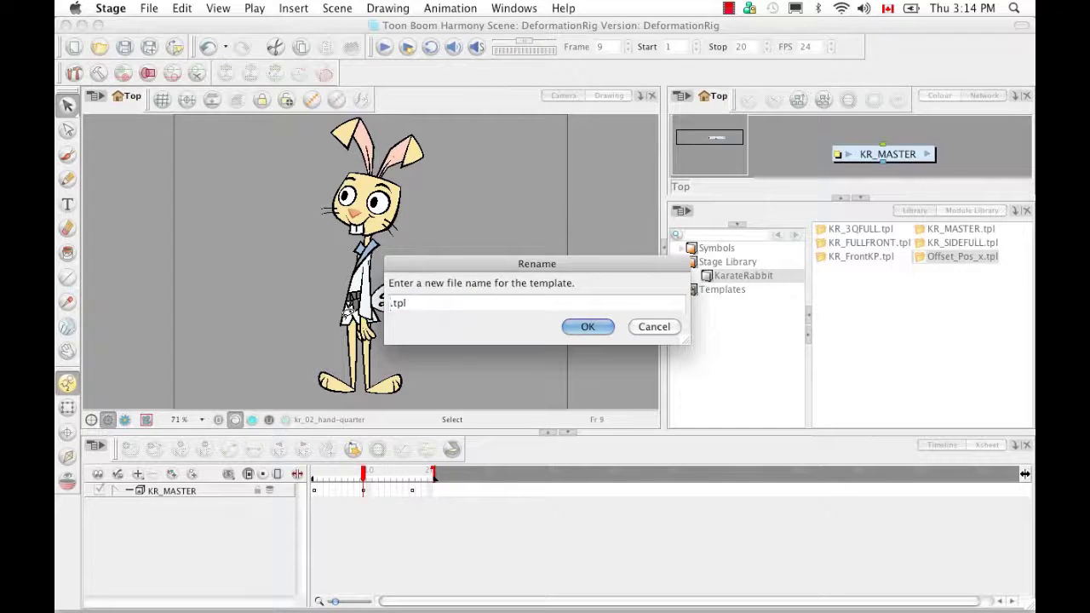
text(KR_3Q)
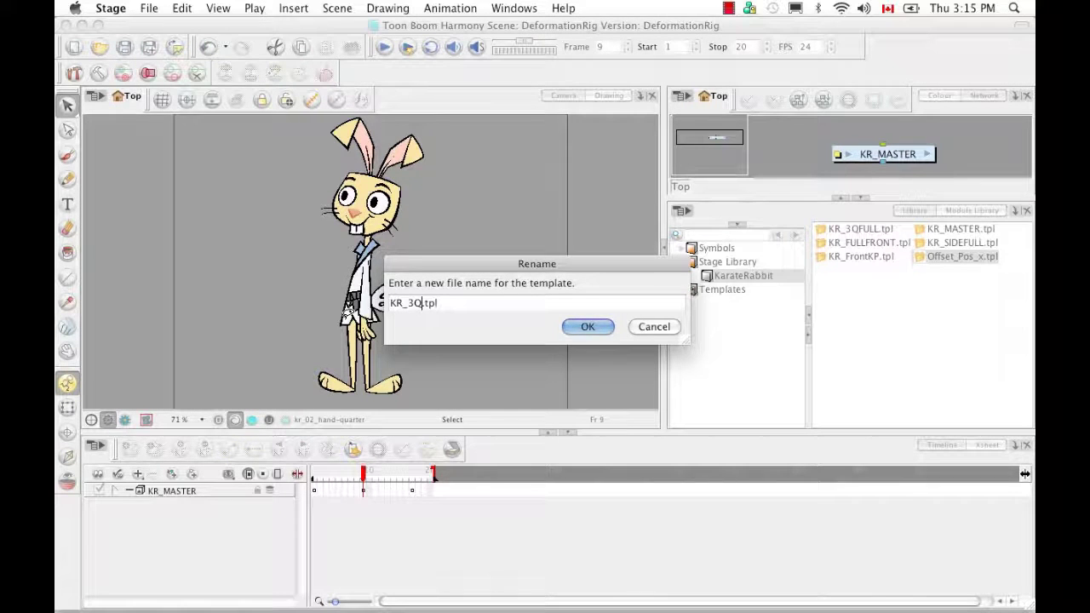
text(KP)
click(585, 328)
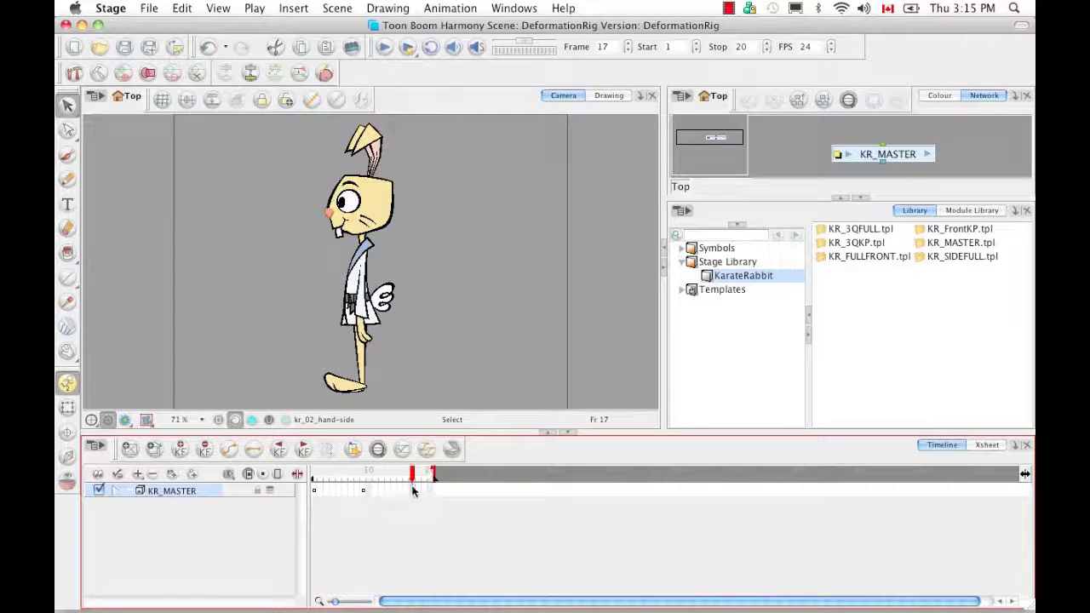
Step: Store the KR_MASTER side pose keyframe at frame 17 in the KarateRabbit folder as KR_SideKP.tpl
drag(877, 327, 876, 322)
click(437, 305)
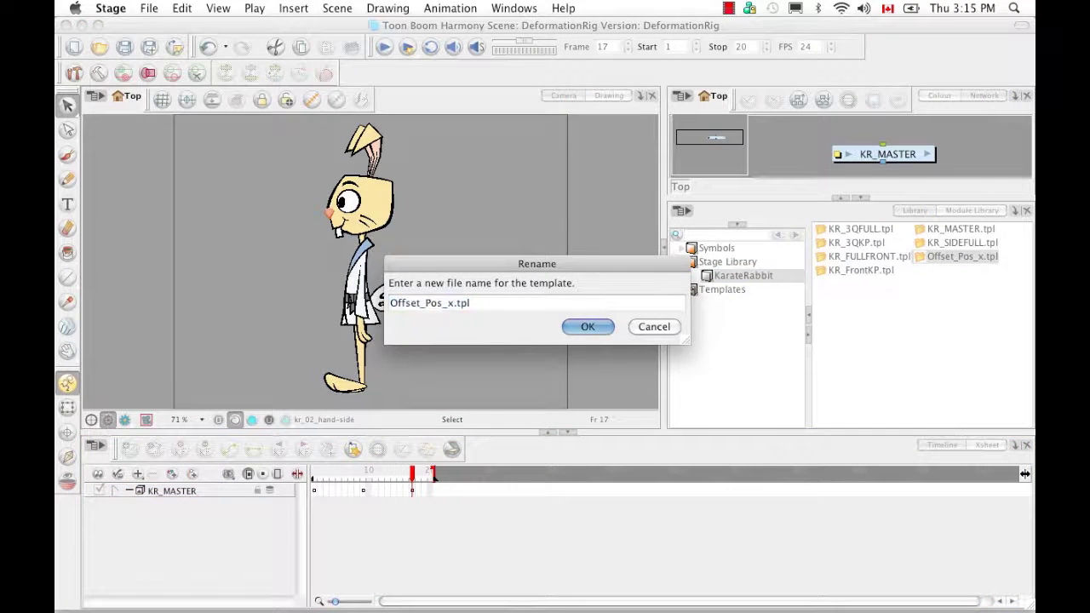
drag(455, 304, 305, 309)
key(BackSpace)
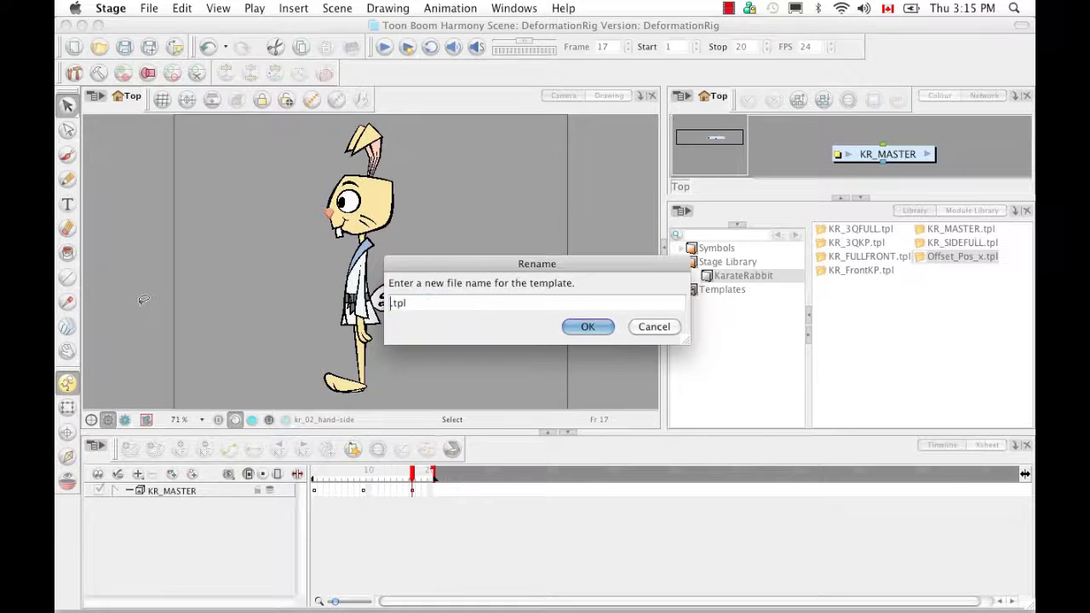
text(KR_Si)
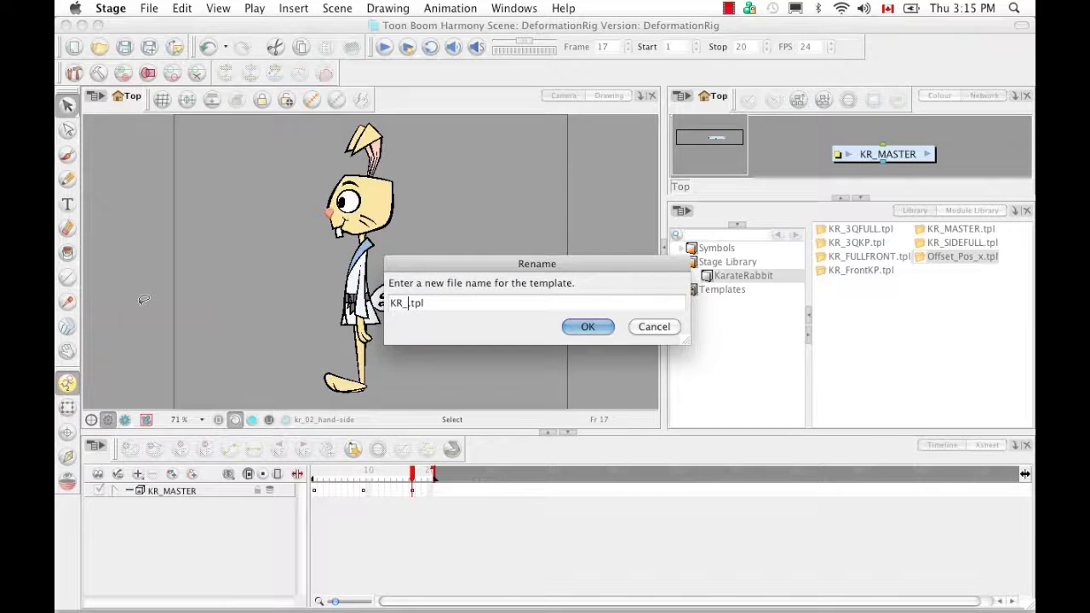
text(deK)
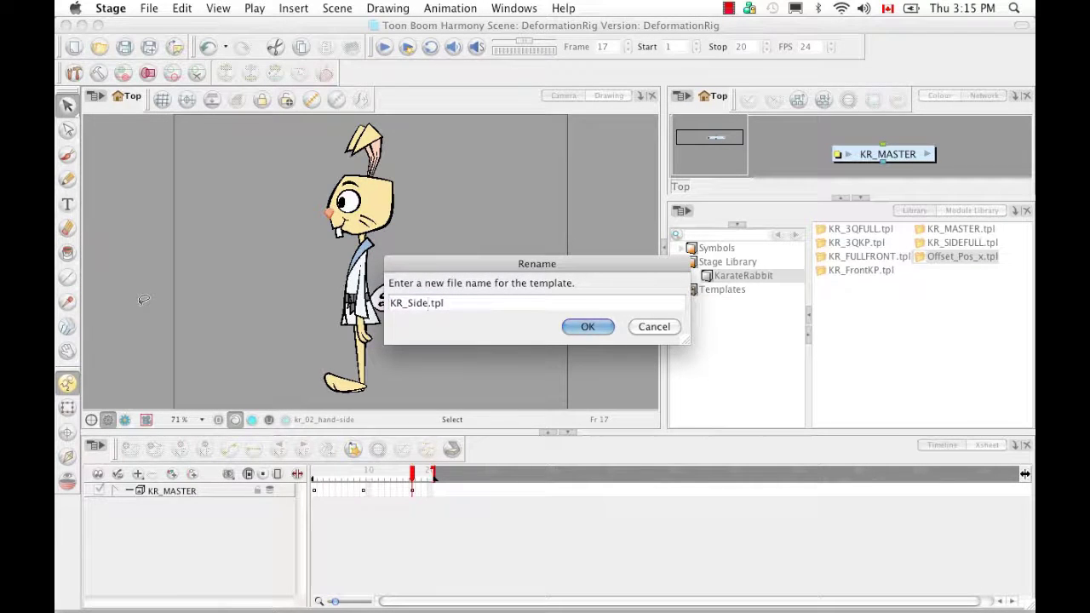
text(P)
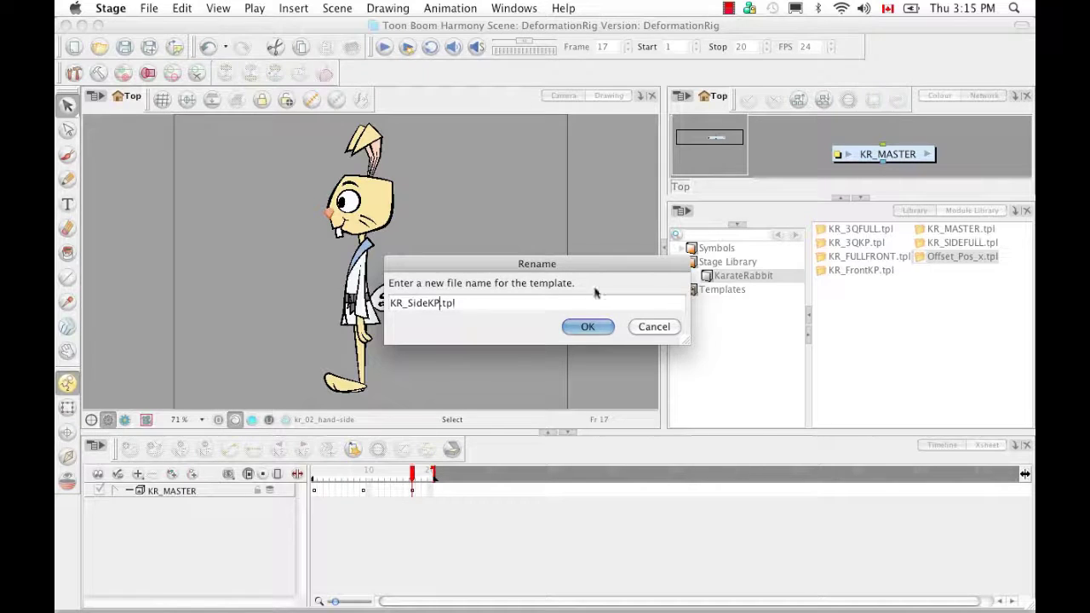
click(587, 327)
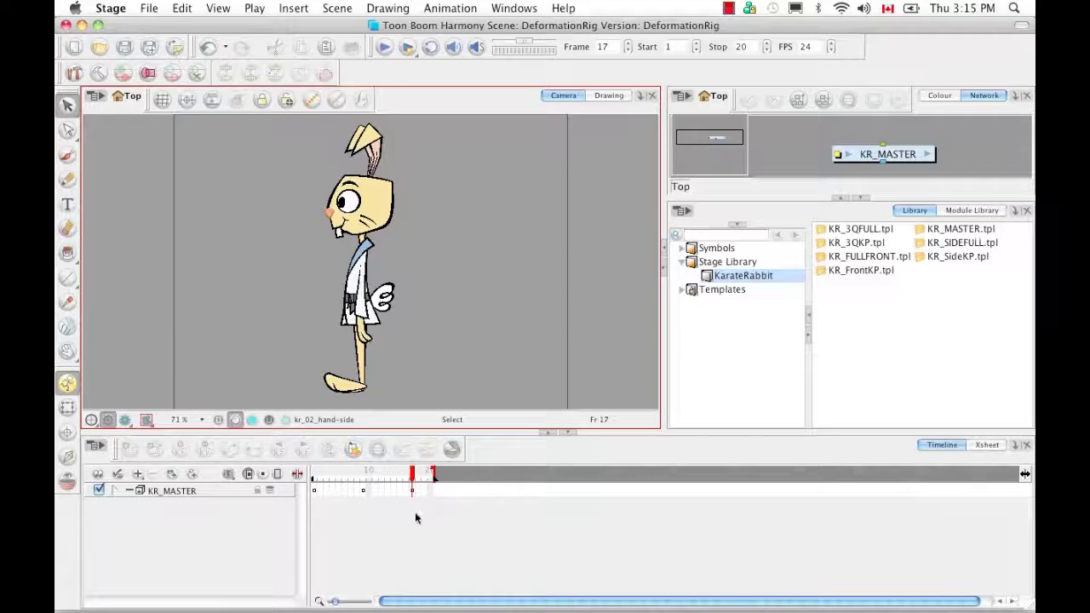
Step: Expand the KR_MASTER group down to its body part layers and store the kr_head layer's frame 1 as a template in the KarateRabbit folder
click(116, 491)
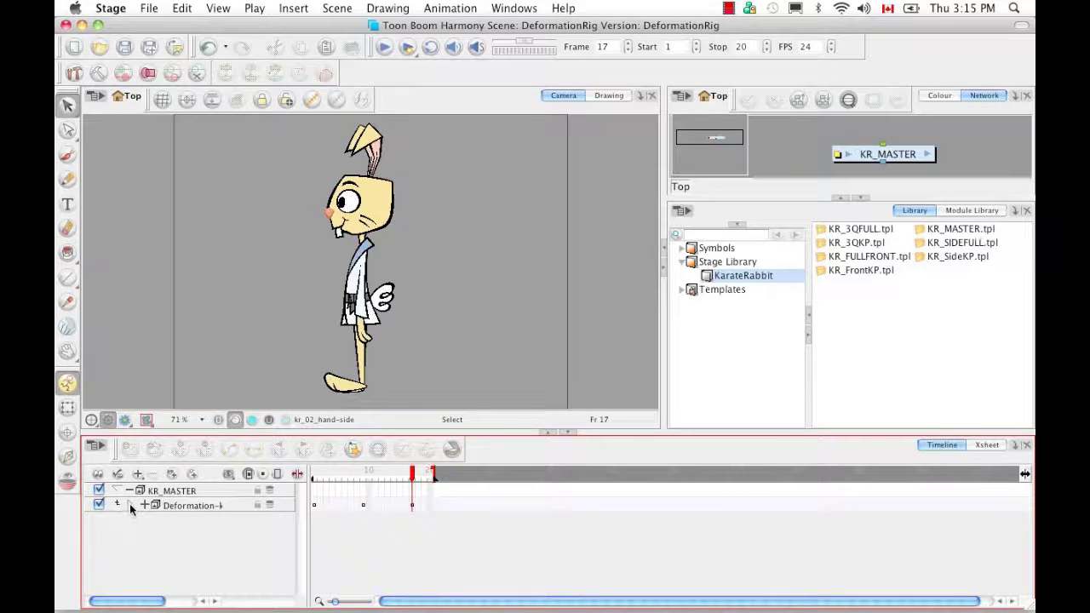
click(118, 505)
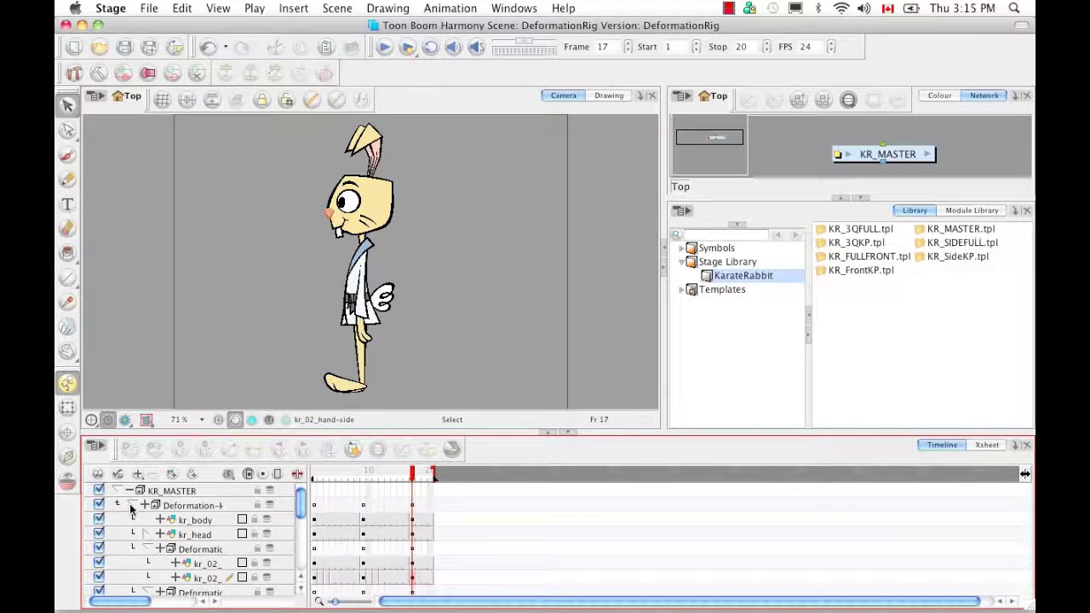
click(211, 536)
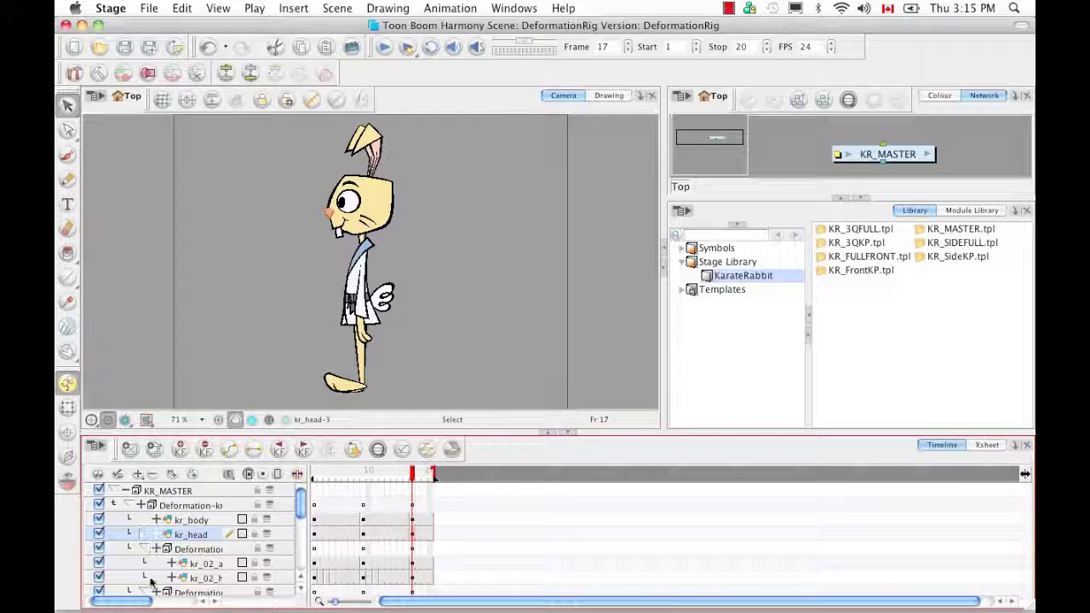
drag(139, 601, 129, 601)
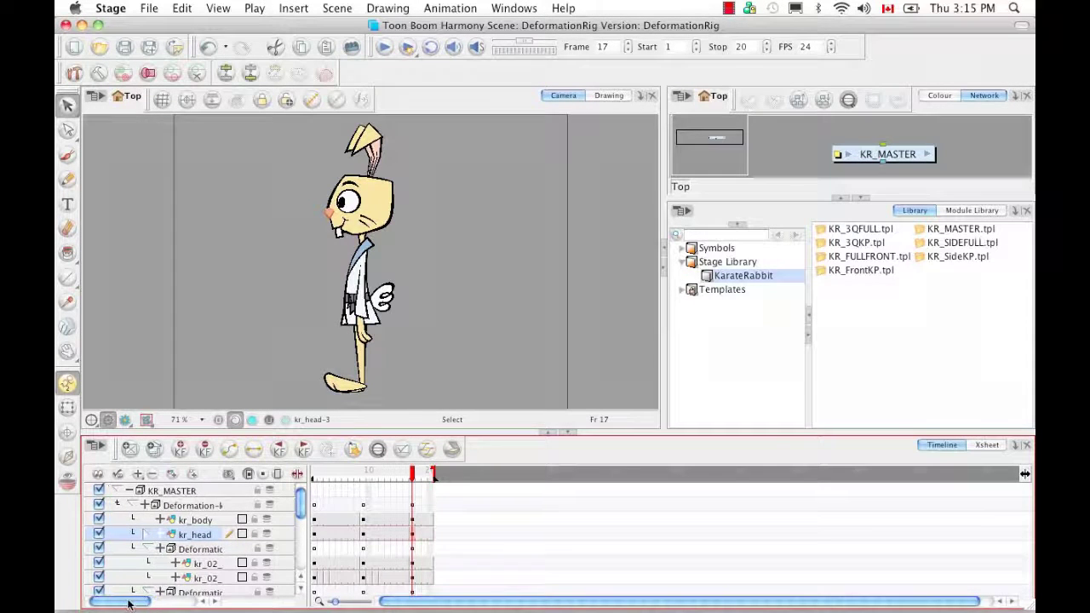
click(315, 538)
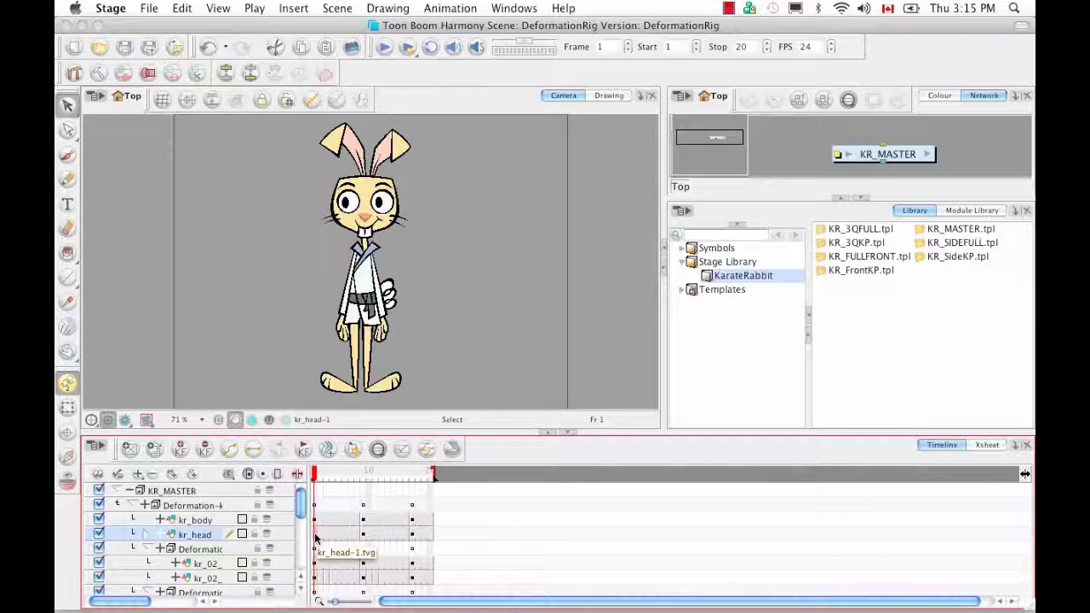
drag(867, 330, 864, 333)
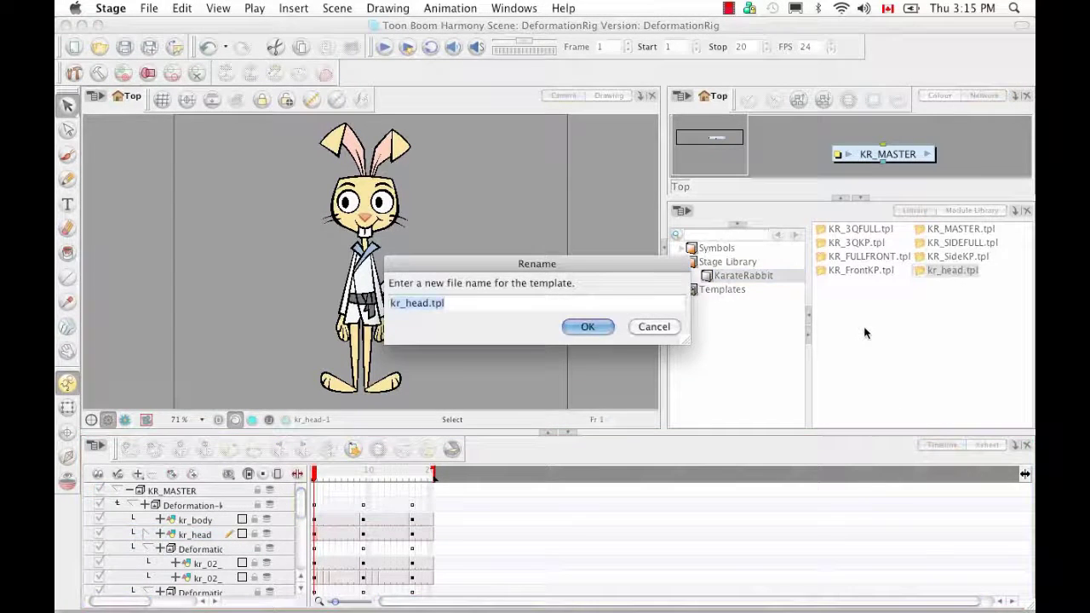
Step: Rename the new kr_head template in the KarateRabbit folder as KR_FrontHead.tpl
click(429, 303)
key(BackSpace)
key(BackSpace)
key(BackSpace)
key(BackSpace)
key(BackSpace)
key(BackSpace)
key(BackSpace)
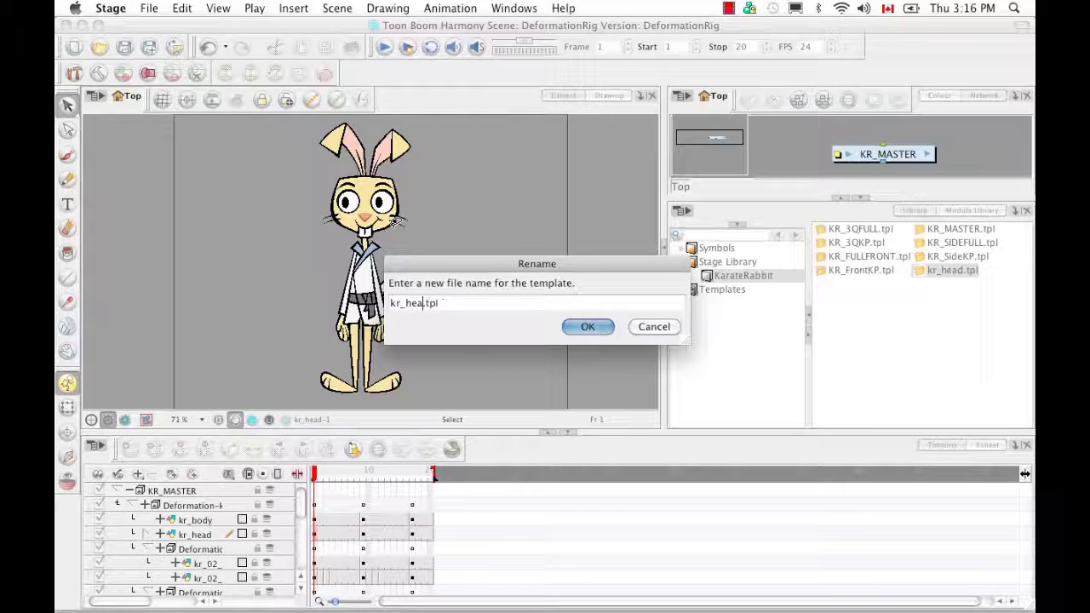
text(KR_)
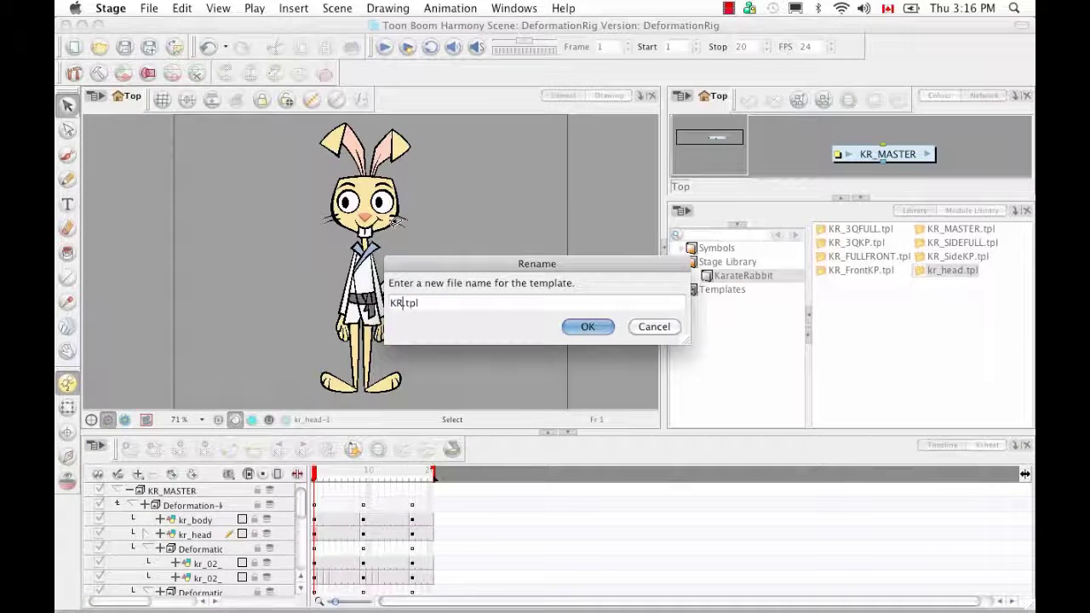
text(Front)
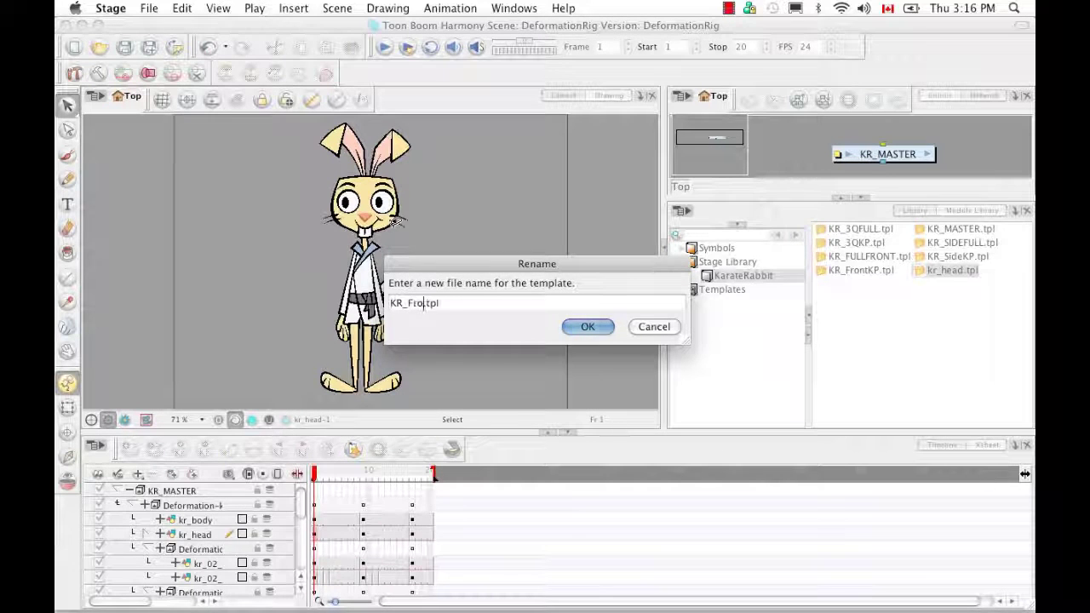
text(Head)
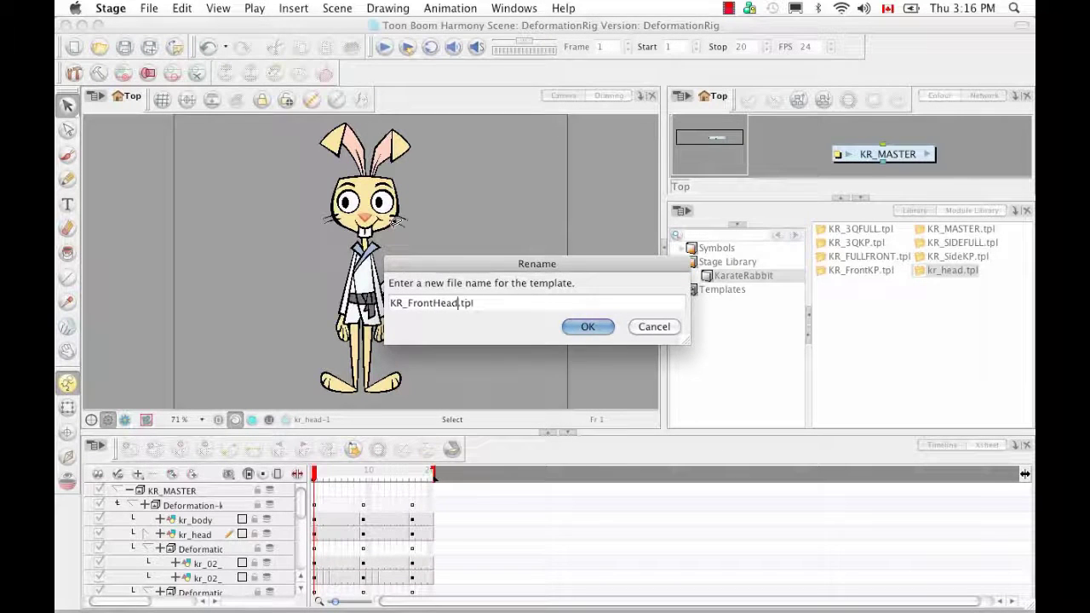
click(587, 327)
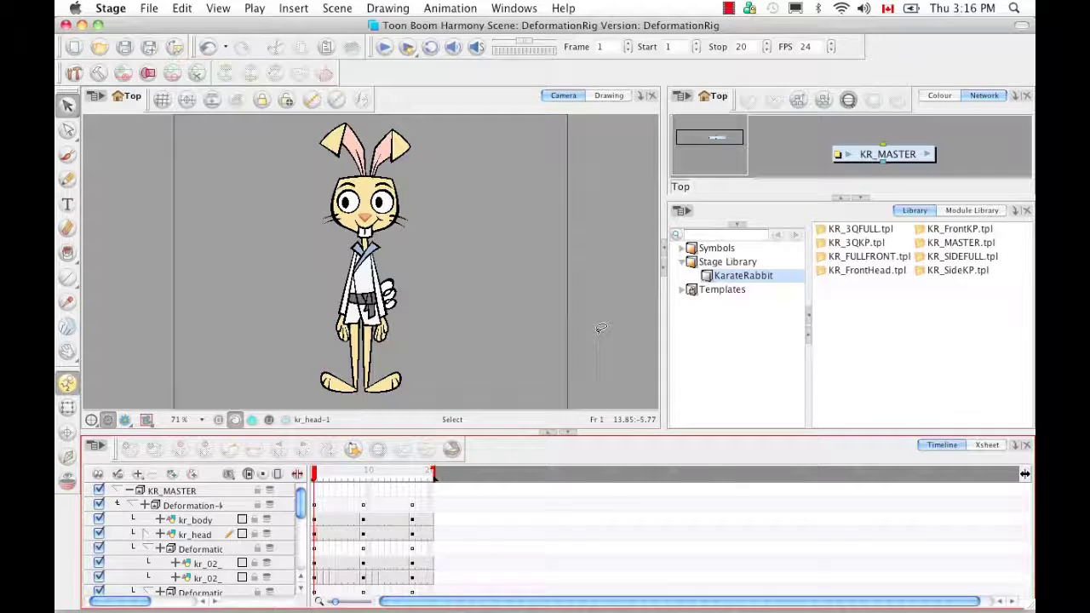
Step: Store the kr_head layer's three-quarter drawing at frame 9 in the KarateRabbit folder as KR_3QHead.tpl
click(363, 539)
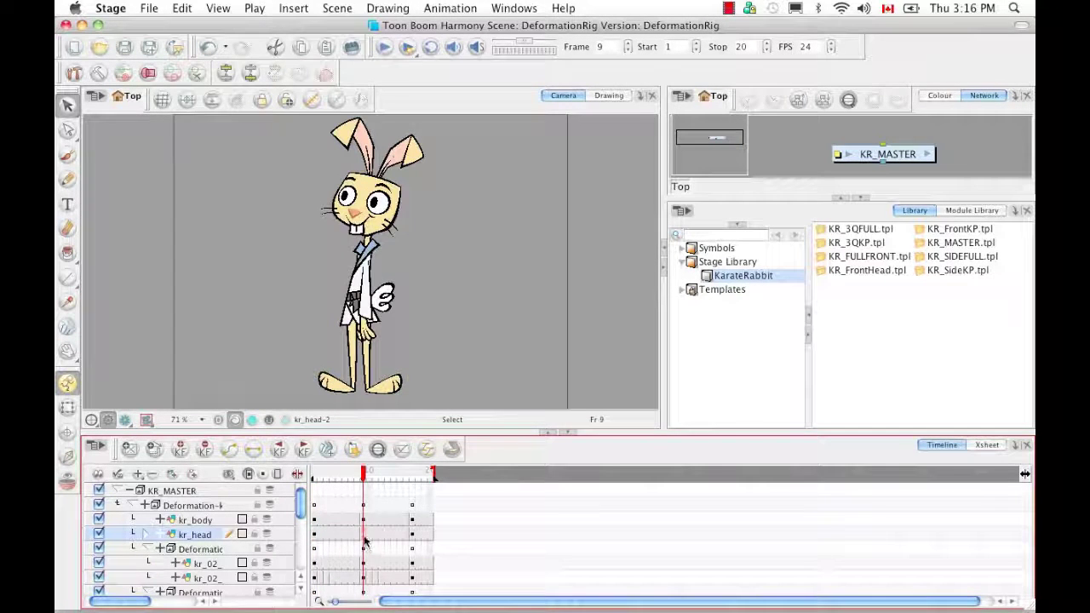
drag(364, 540, 870, 332)
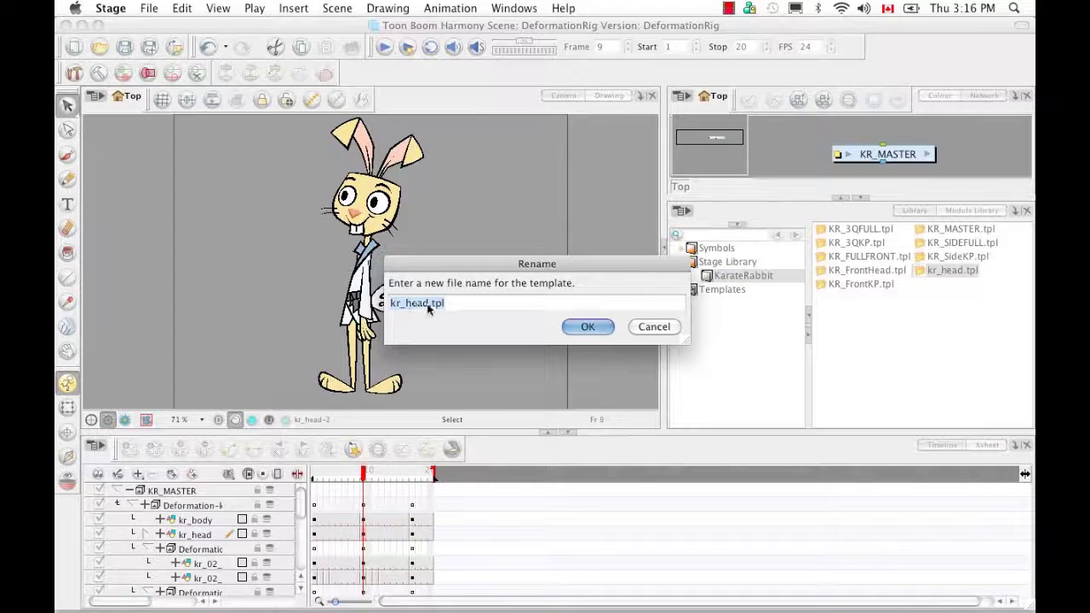
click(427, 306)
key(BackSpace)
key(BackSpace)
key(BackSpace)
key(BackSpace)
key(BackSpace)
key(BackSpace)
key(BackSpace)
text(KR_3QHead)
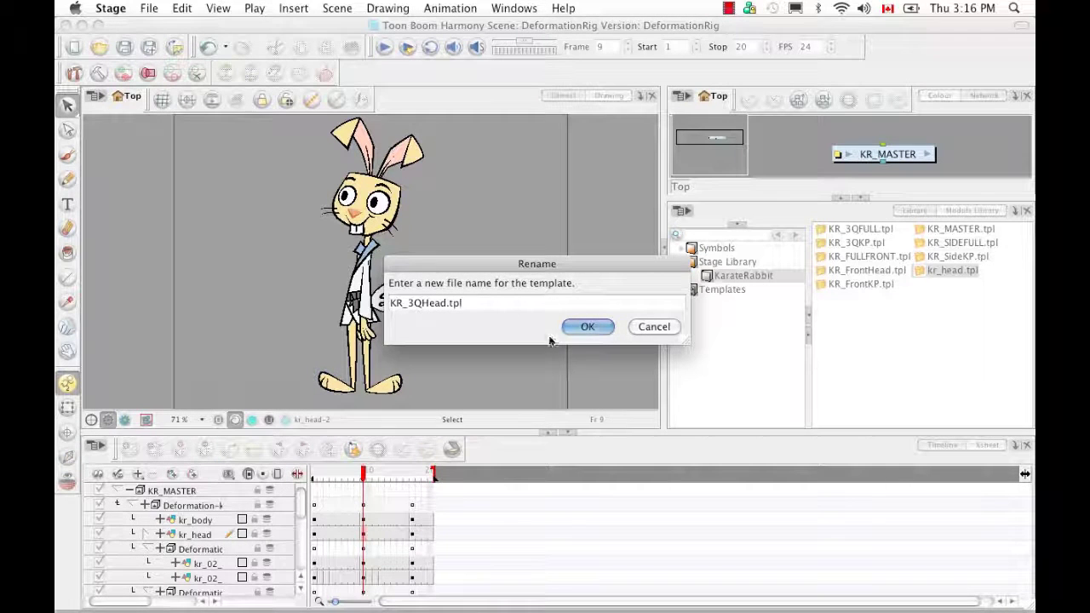
click(579, 329)
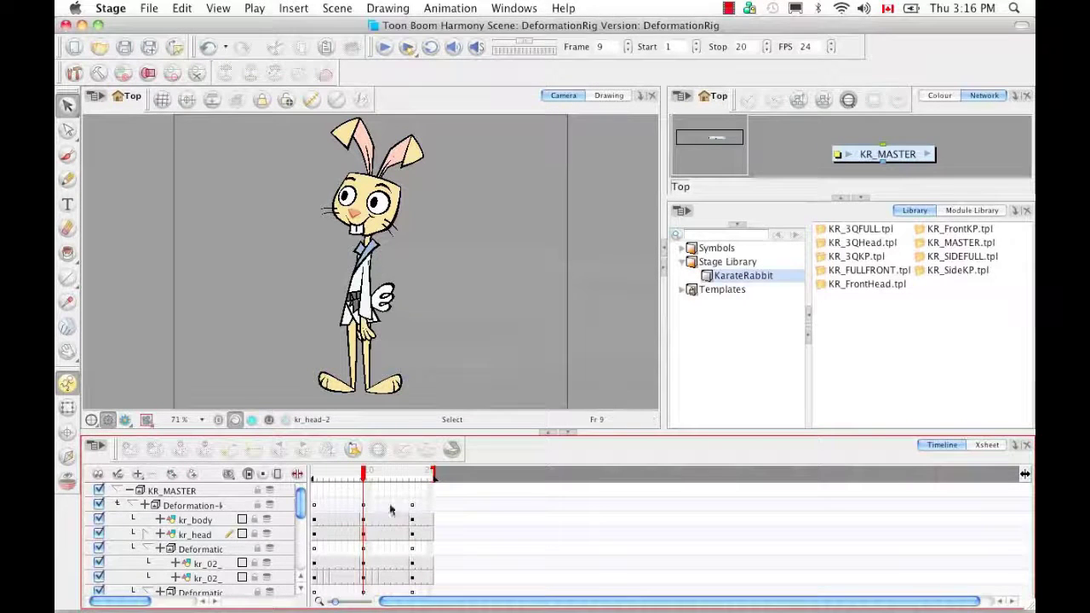
Step: Store the kr_head layer's side drawing at frame 17 in the KarateRabbit folder as KR_SideHead.tpl
click(413, 534)
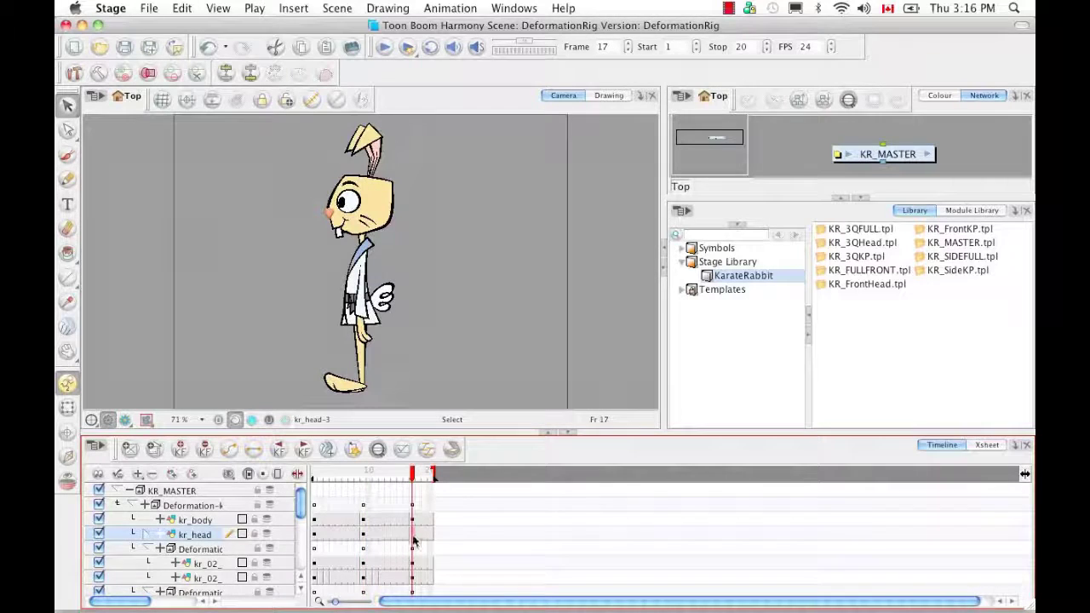
drag(773, 374, 865, 345)
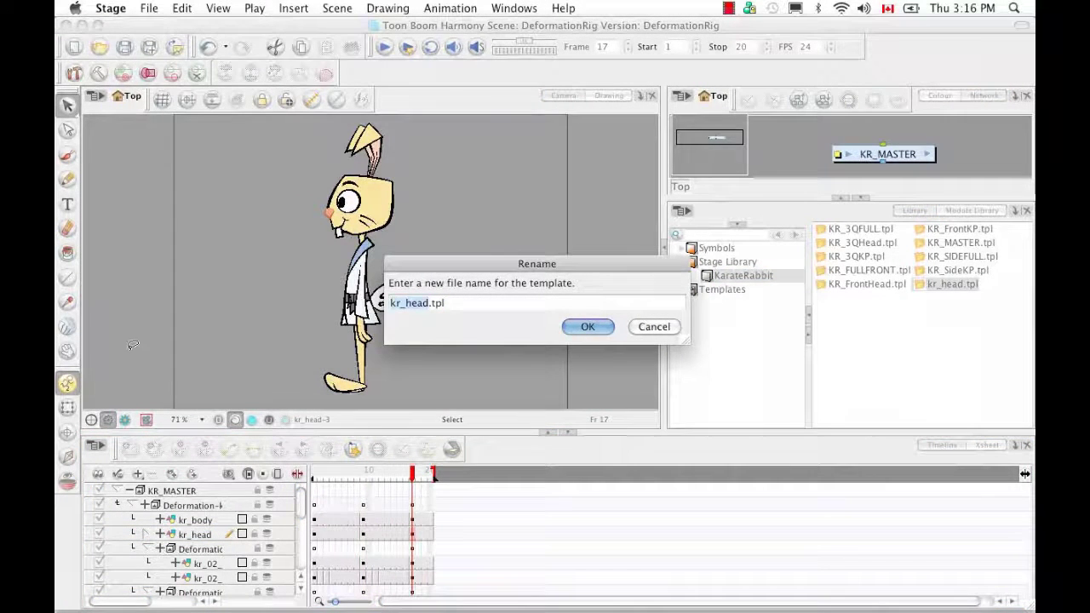
text(KR_)
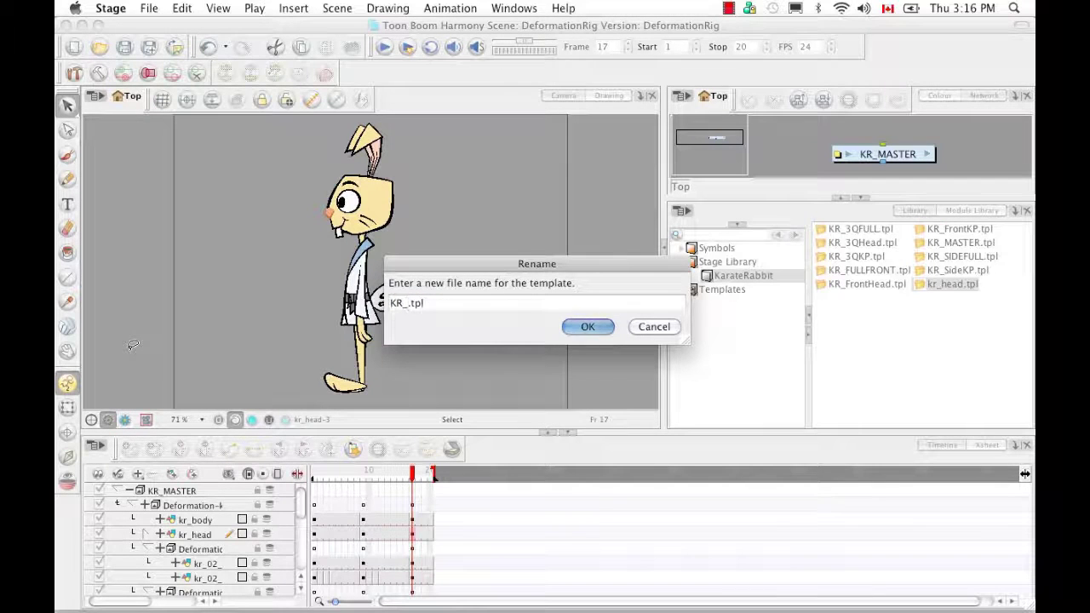
text(Side)
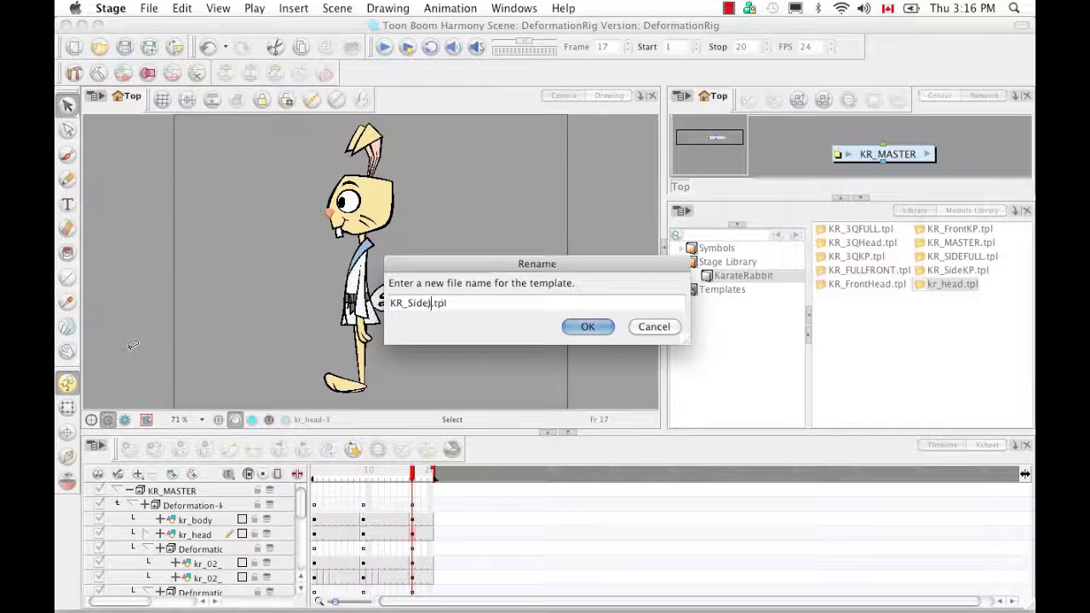
text(Head)
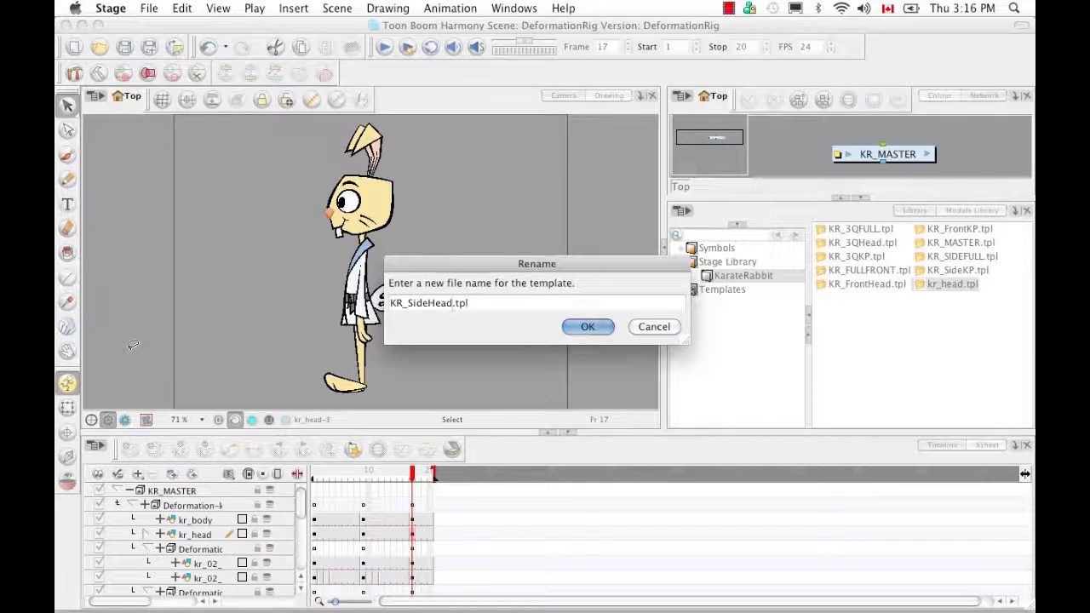
click(582, 328)
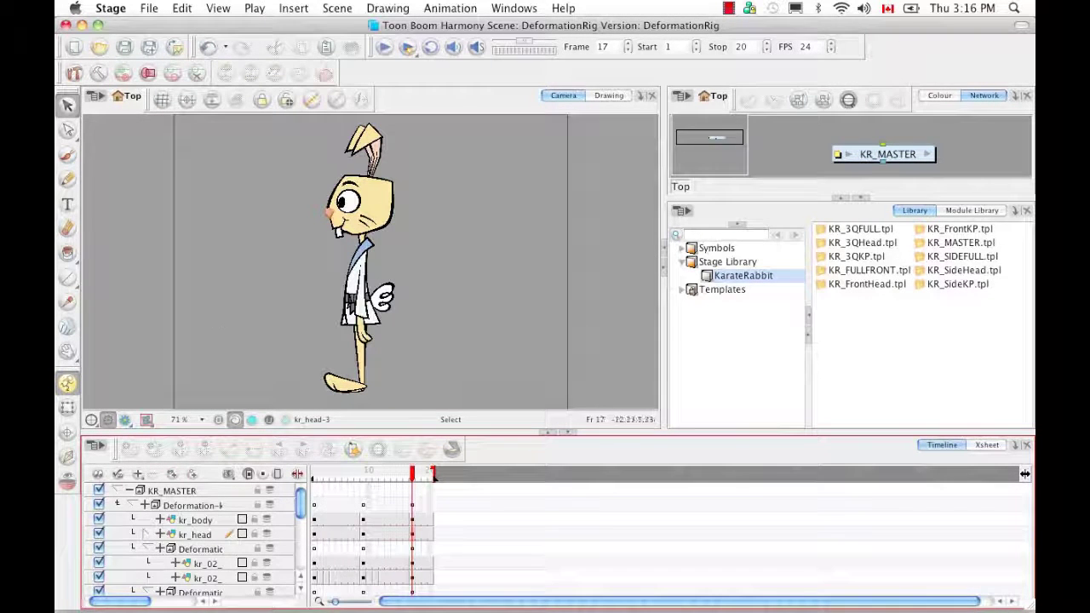
Step: Save the rig scene and create a new scene named TestTemplates with the NTSC resolution
click(121, 49)
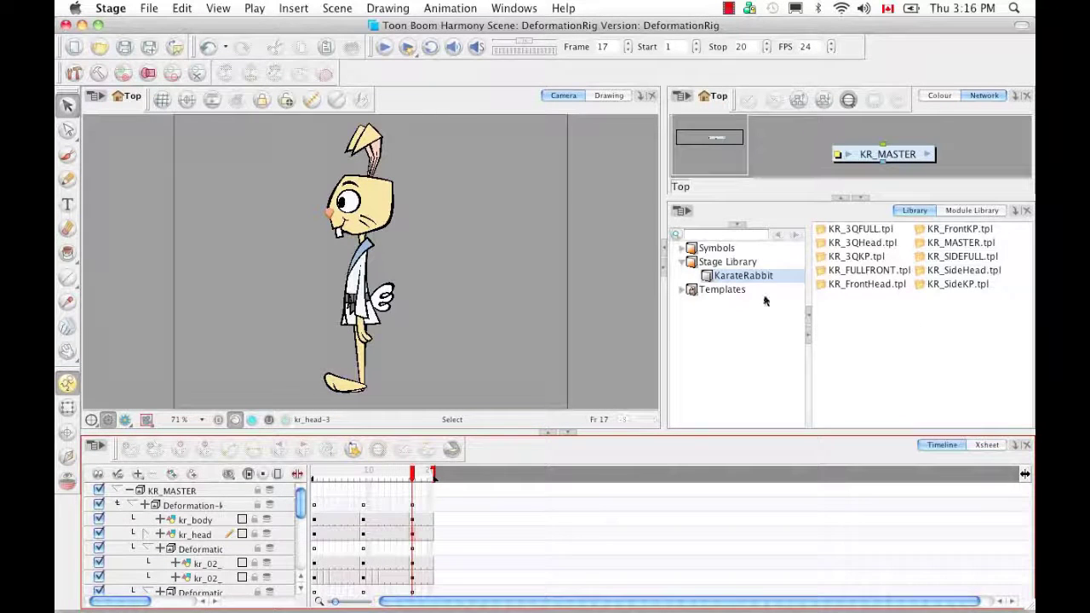
click(73, 48)
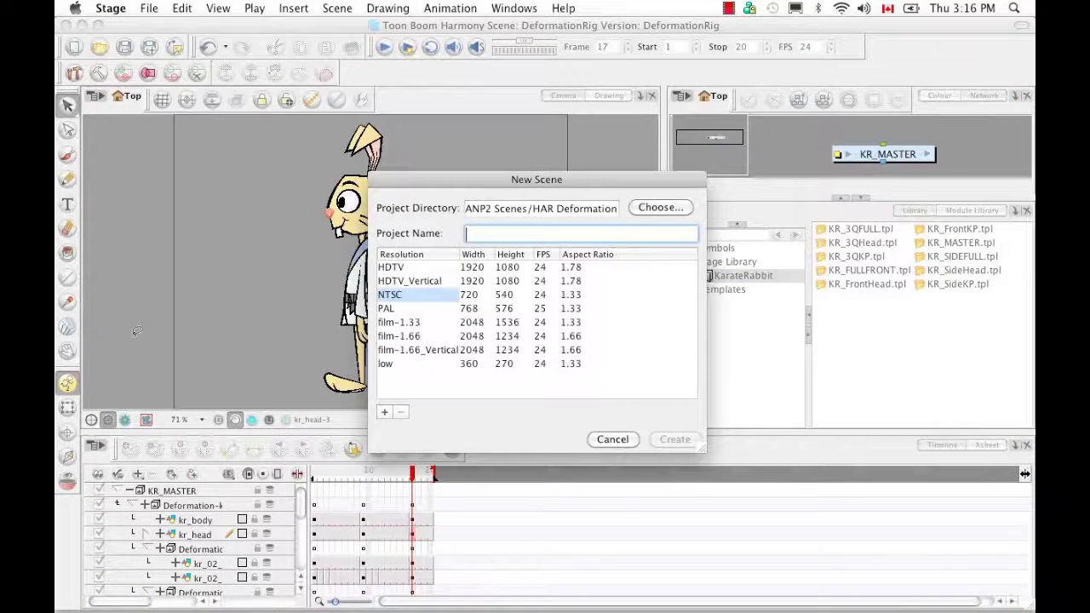
text(TestTempl)
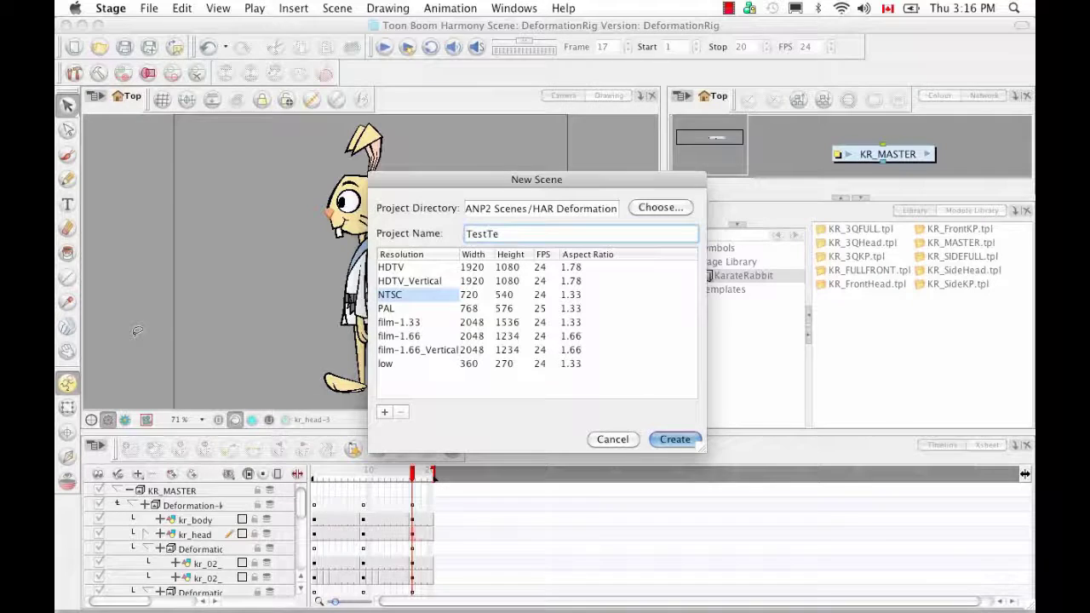
text(ates)
click(668, 440)
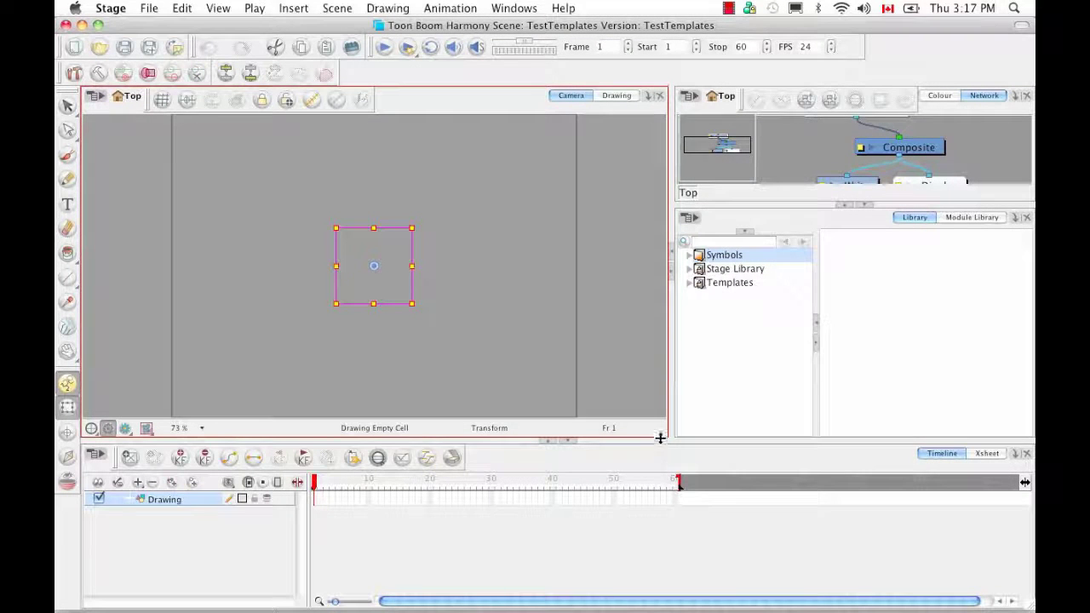
Step: Enlarge the network view and open the KarateRabbit folder of the Stage Library
drag(864, 204, 893, 233)
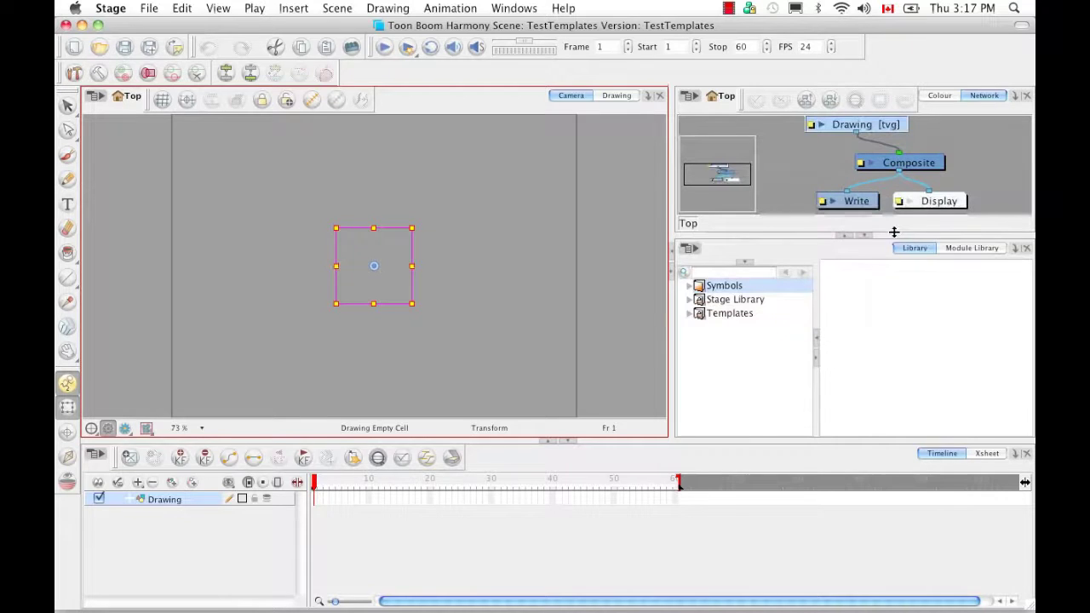
click(723, 304)
click(690, 300)
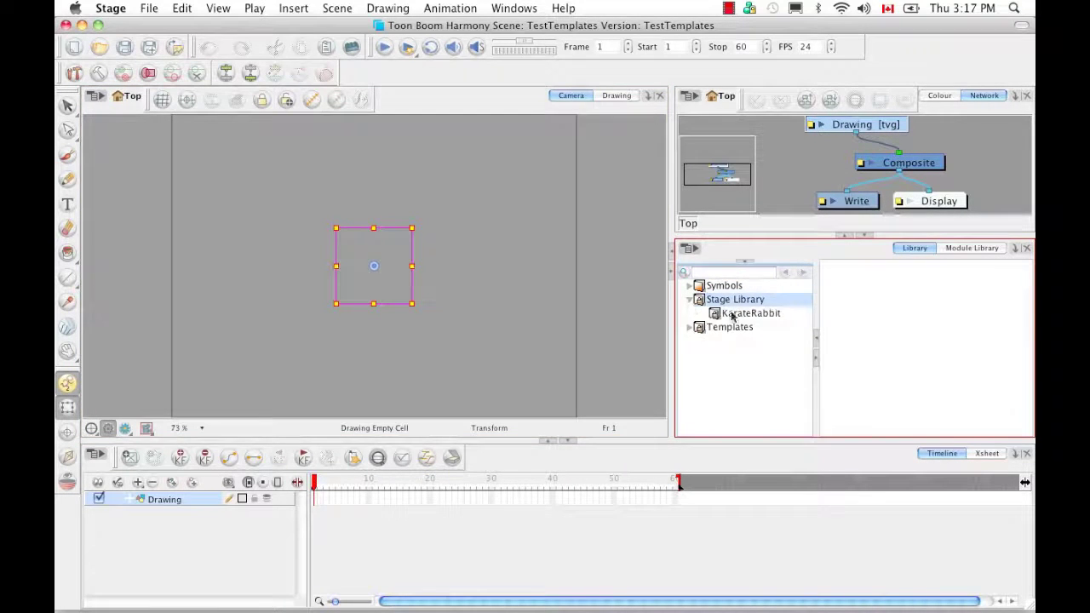
click(730, 315)
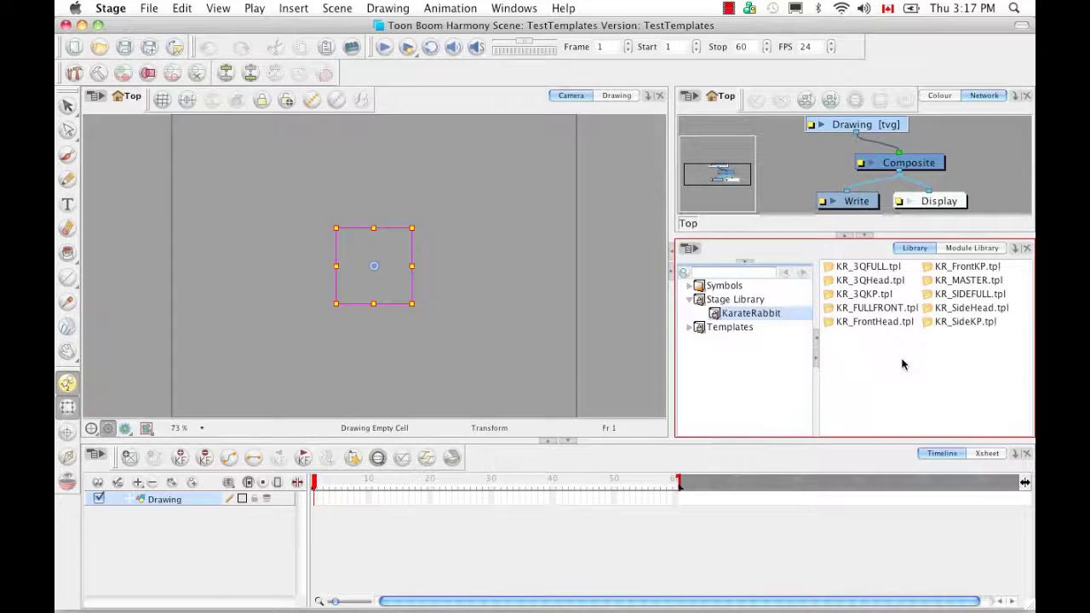
Step: Import the KR_FULLFRONT.tpl template into the timeline and arrange the network modules clear of one another above the Composite
click(889, 313)
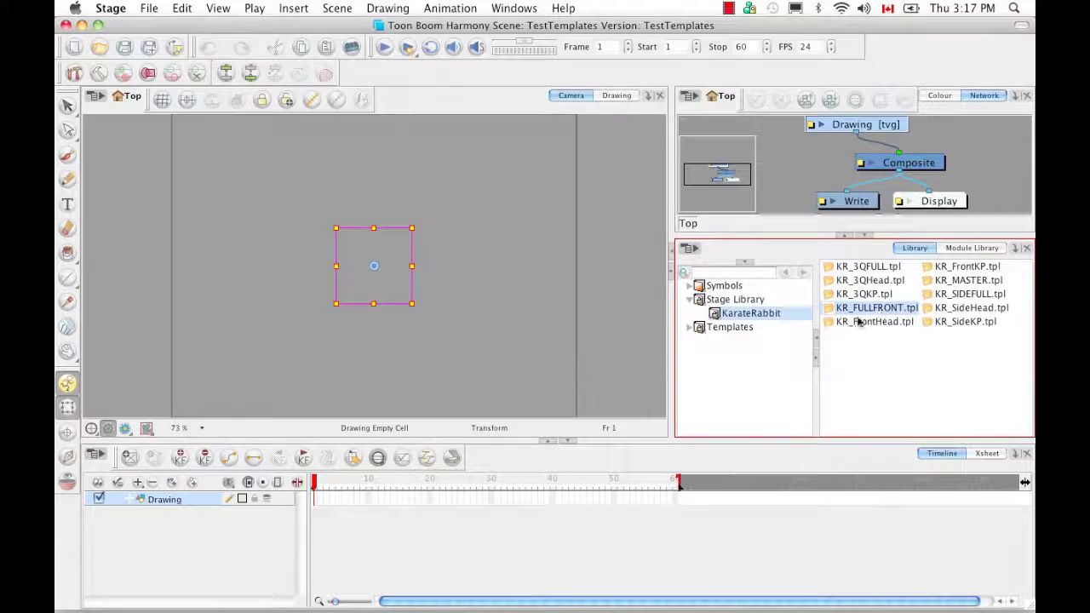
drag(881, 312, 200, 498)
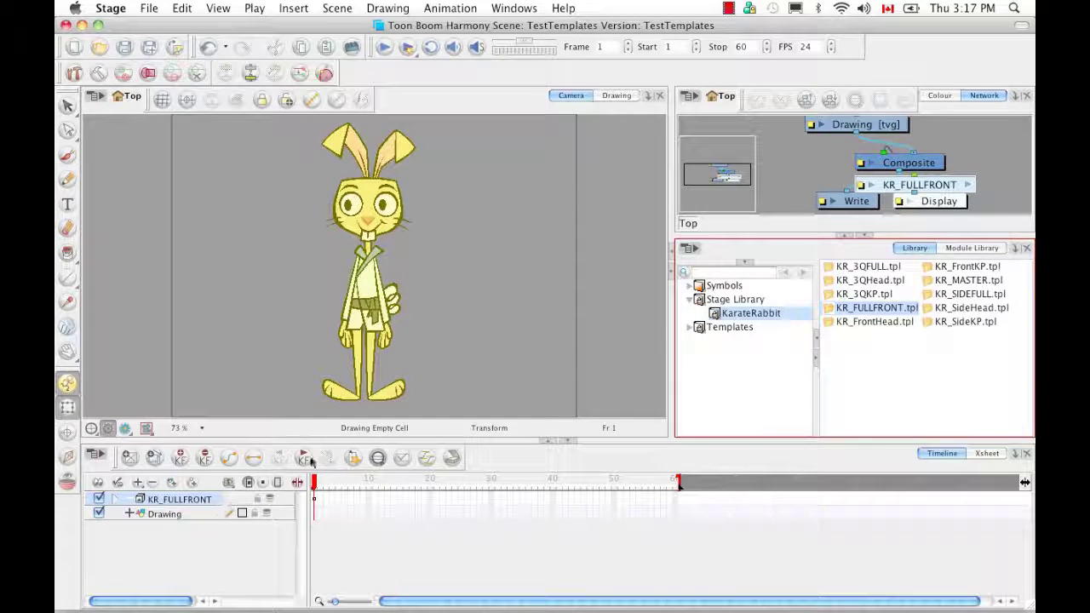
mouse_move(955, 185)
mouse_down()
mouse_move(979, 163)
mouse_move(830, 136)
mouse_move(834, 117)
mouse_move(987, 136)
mouse_up()
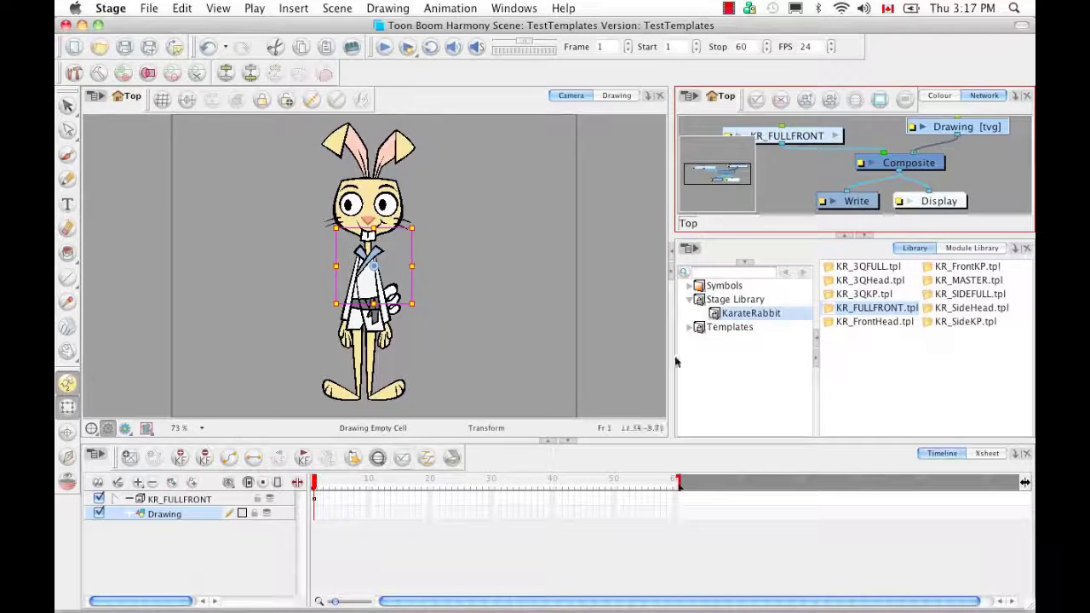
Step: Add a second KR_FULLFRONT instance to the network, then delete it together with its drawing files and element folders
drag(872, 313, 800, 178)
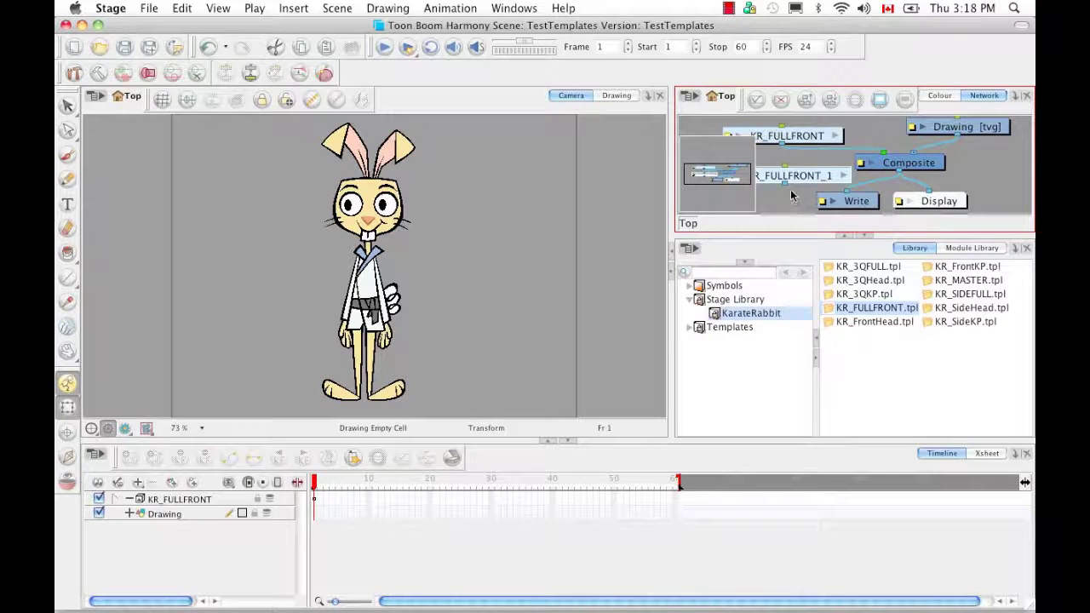
drag(785, 189, 811, 176)
key(Delete)
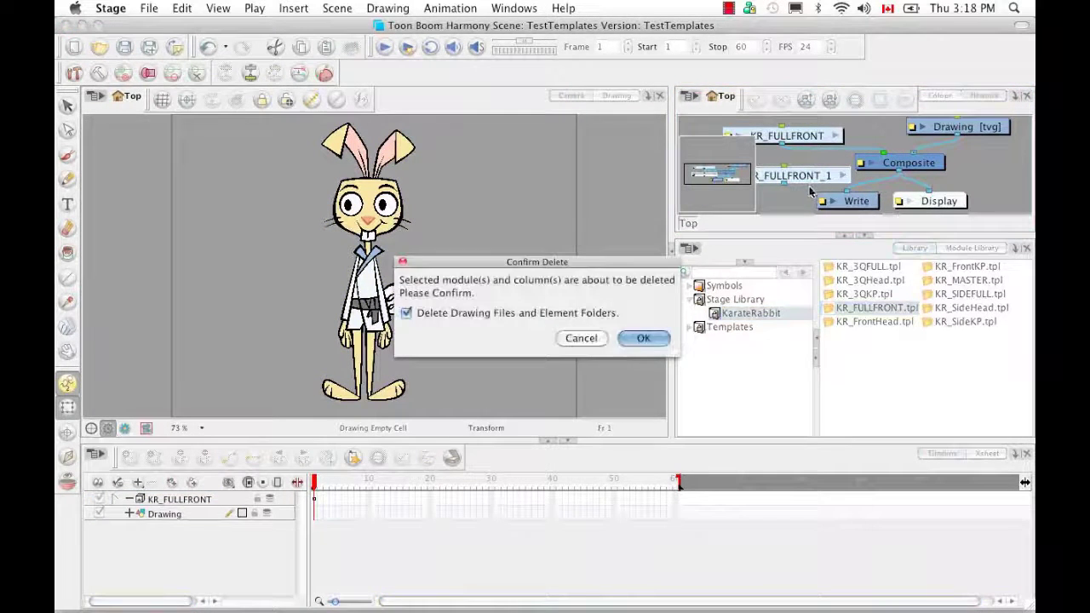
click(643, 338)
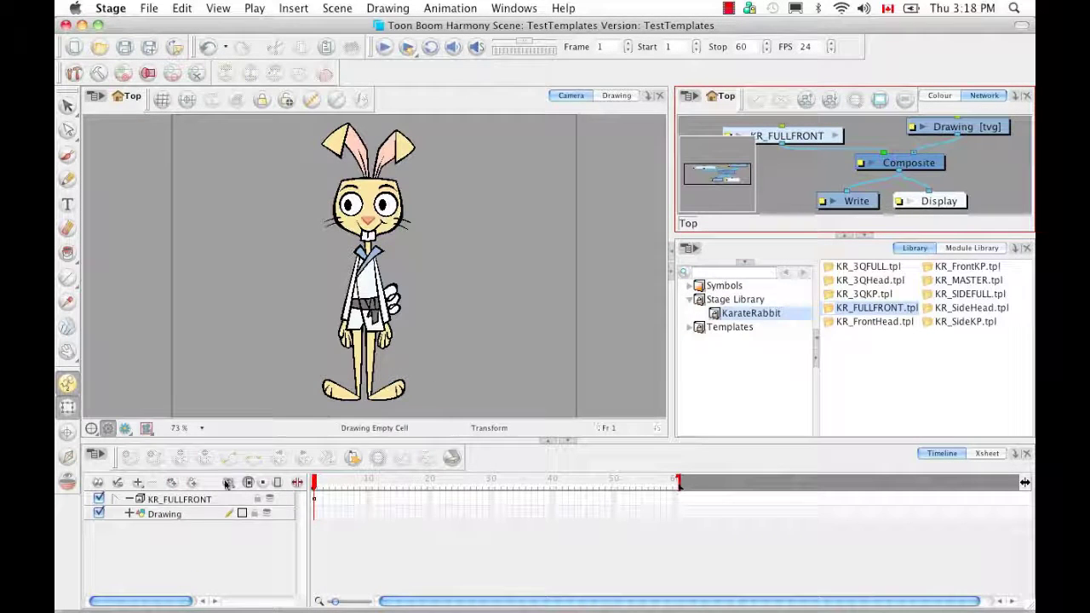
Step: Extend the exposure of the KR_FULLFRONT group to frame 40 and expand the group down to its body part layers
click(116, 500)
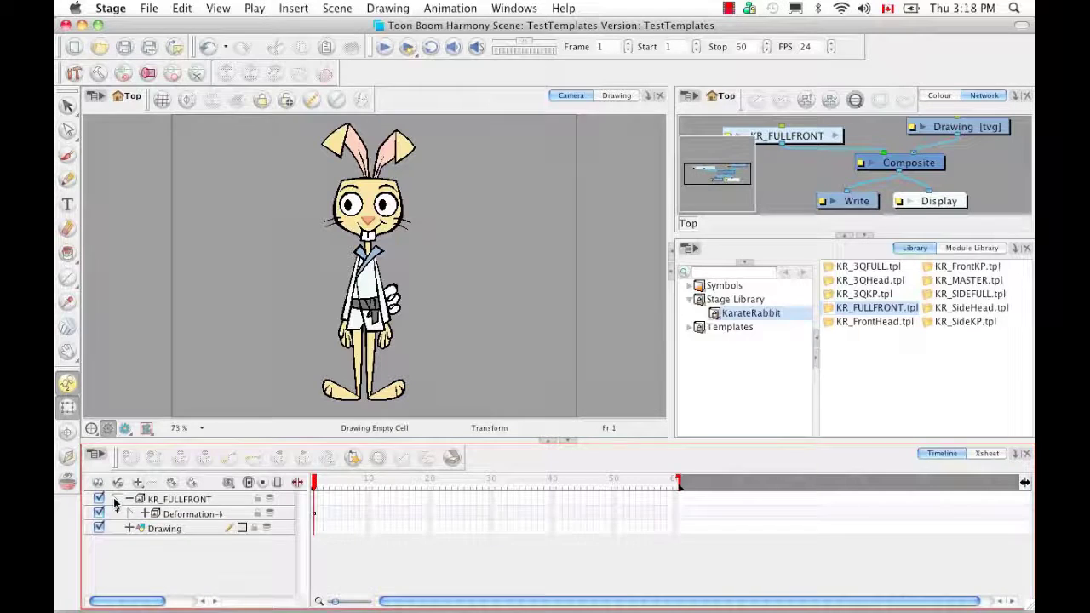
click(117, 499)
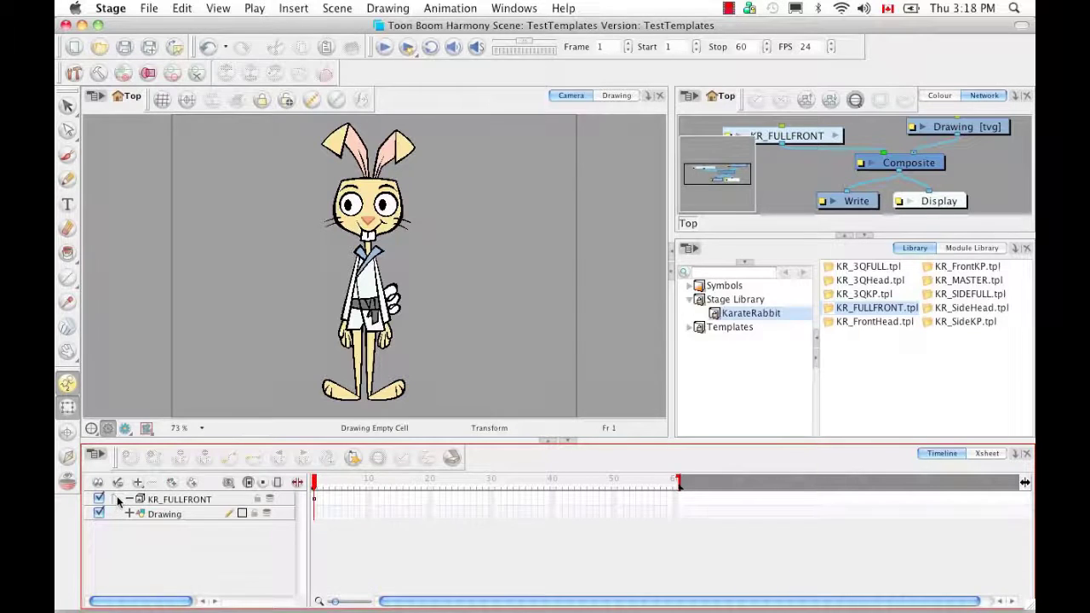
click(314, 500)
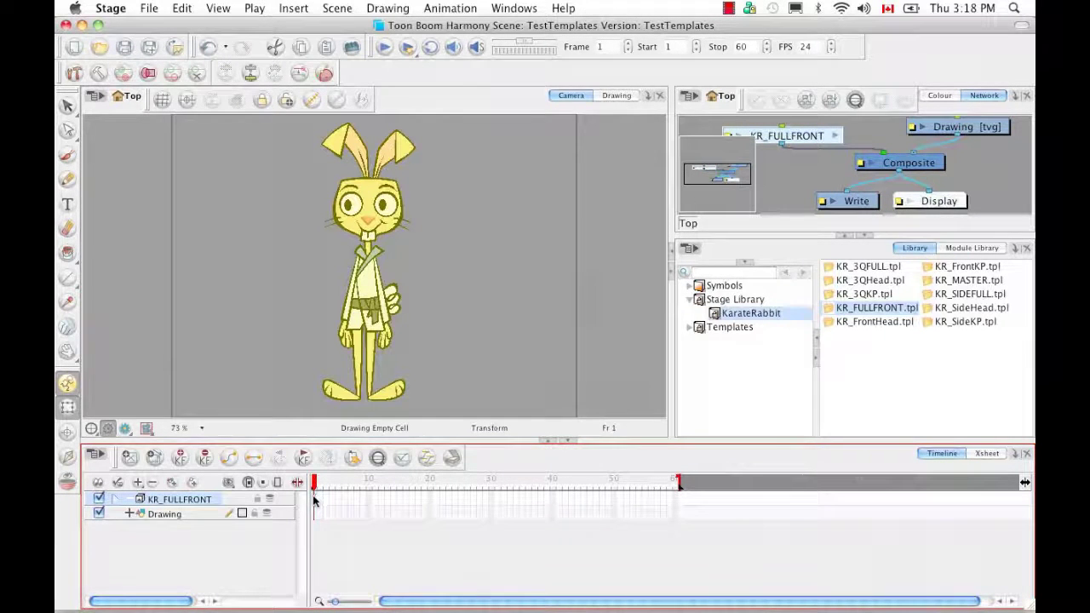
drag(315, 483, 315, 484)
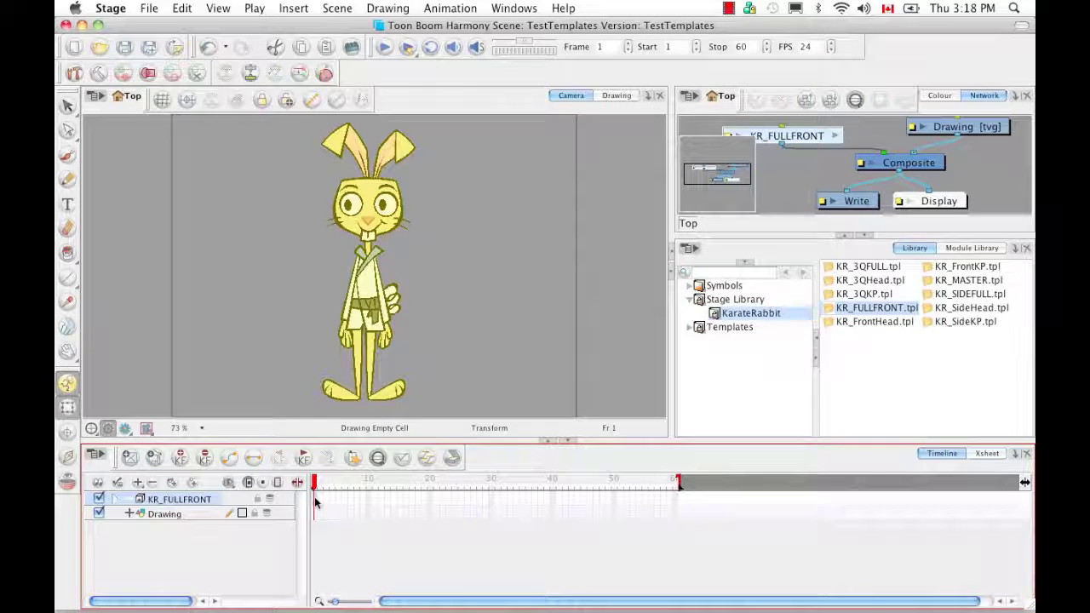
click(553, 479)
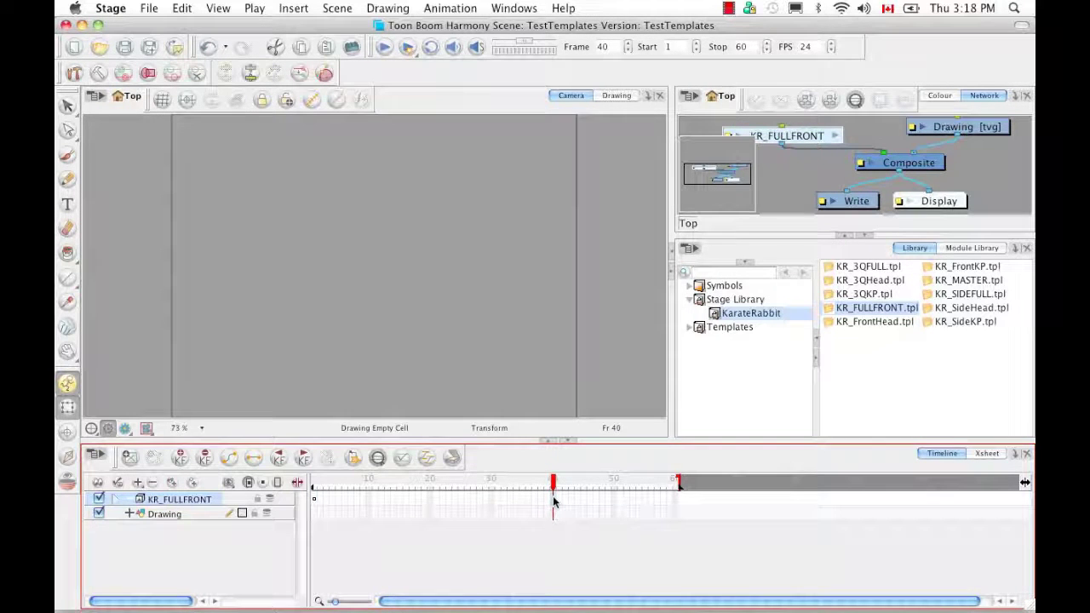
right_click(552, 499)
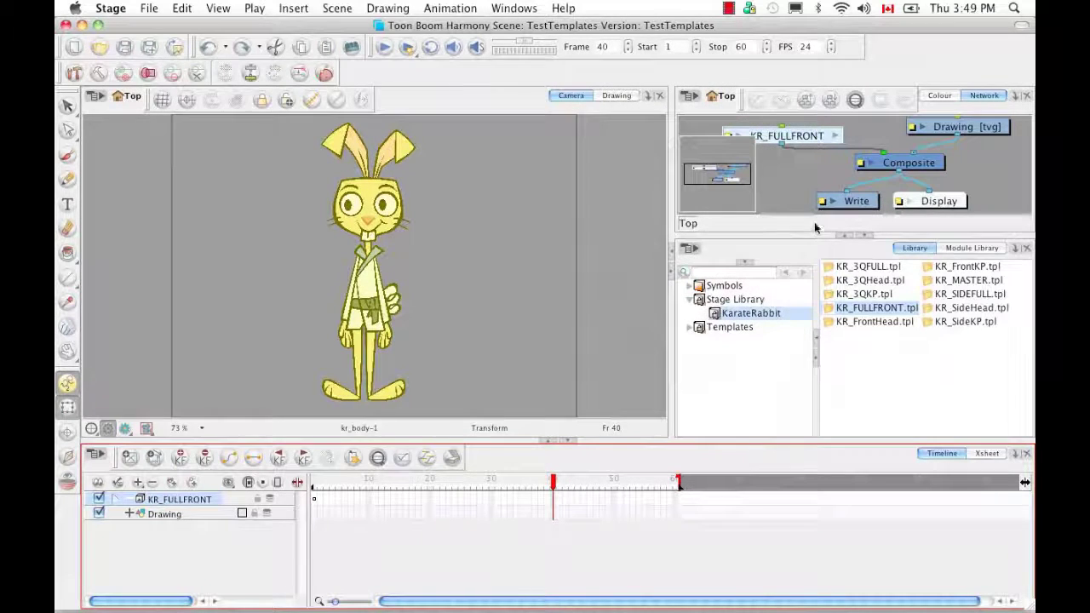
click(116, 500)
click(129, 514)
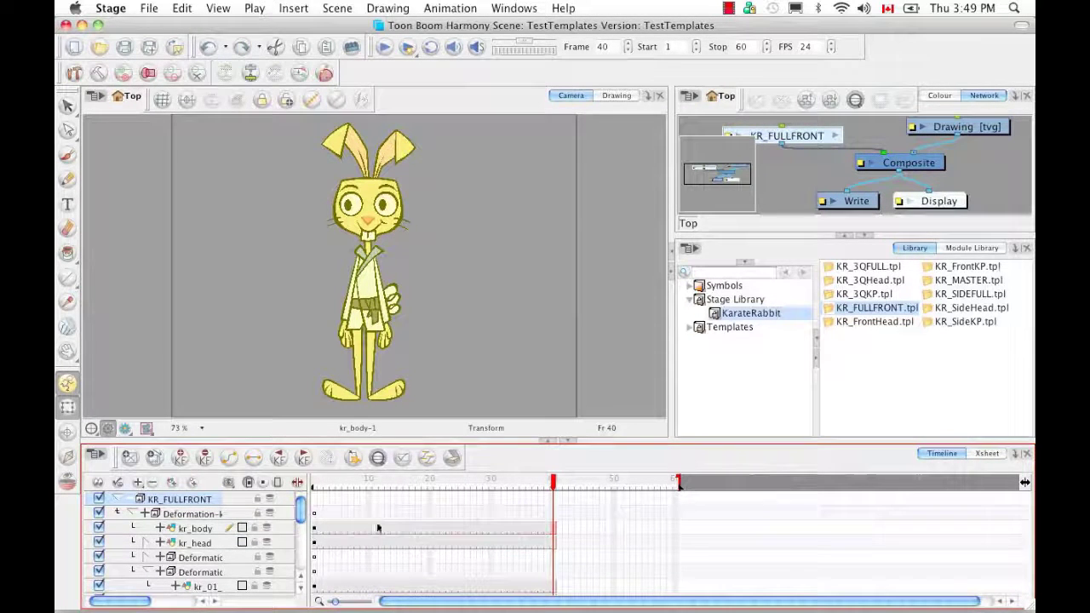
Step: Apply the KR_3QKP.tpl key pose template to the KR_FULLFRONT group at frame 20
drag(539, 489, 430, 490)
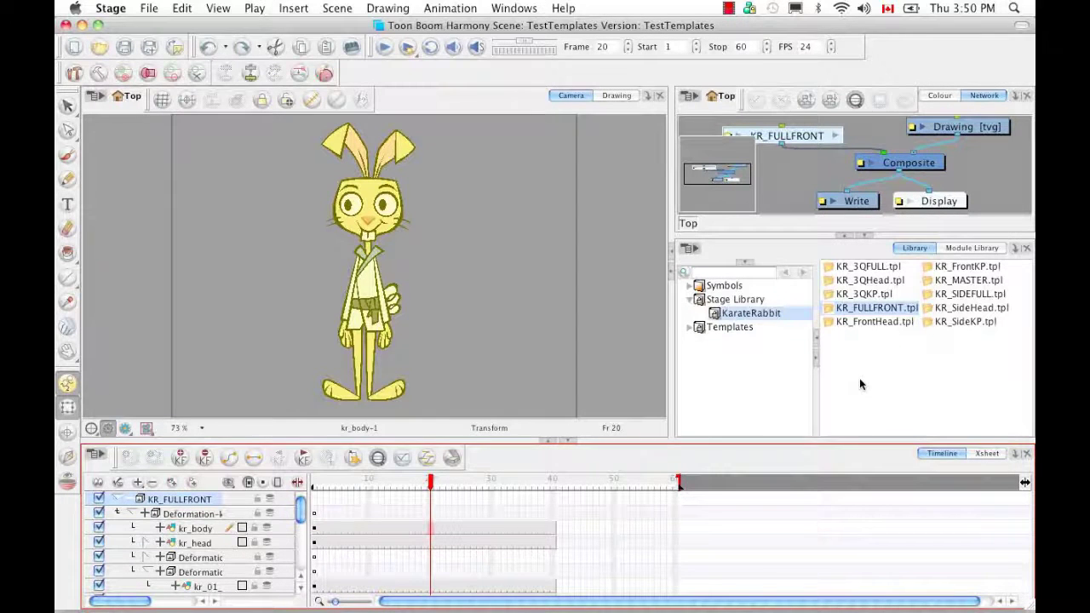
click(867, 294)
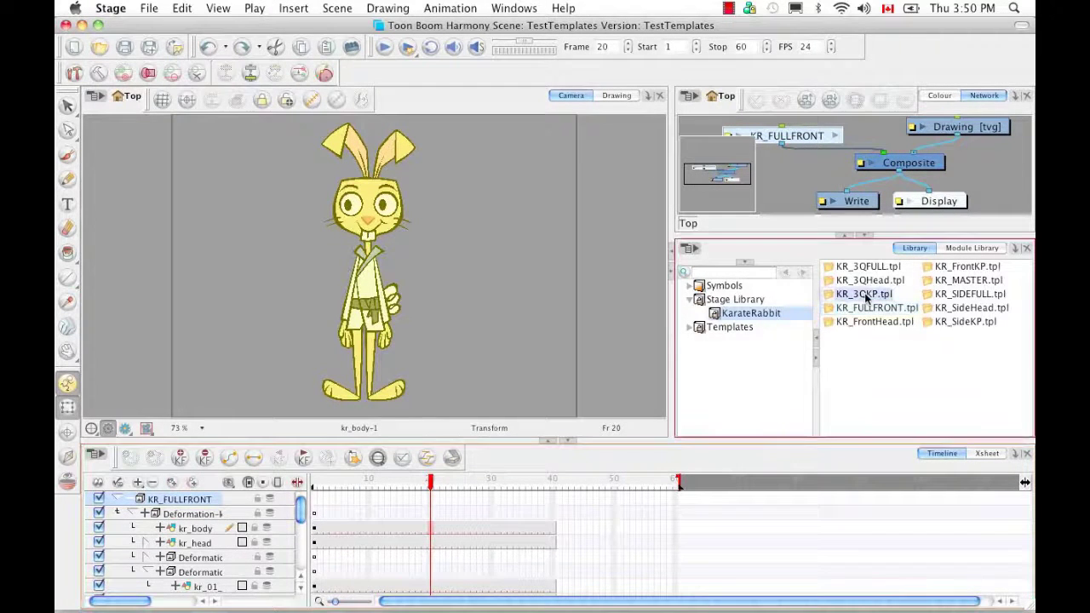
drag(870, 296, 430, 487)
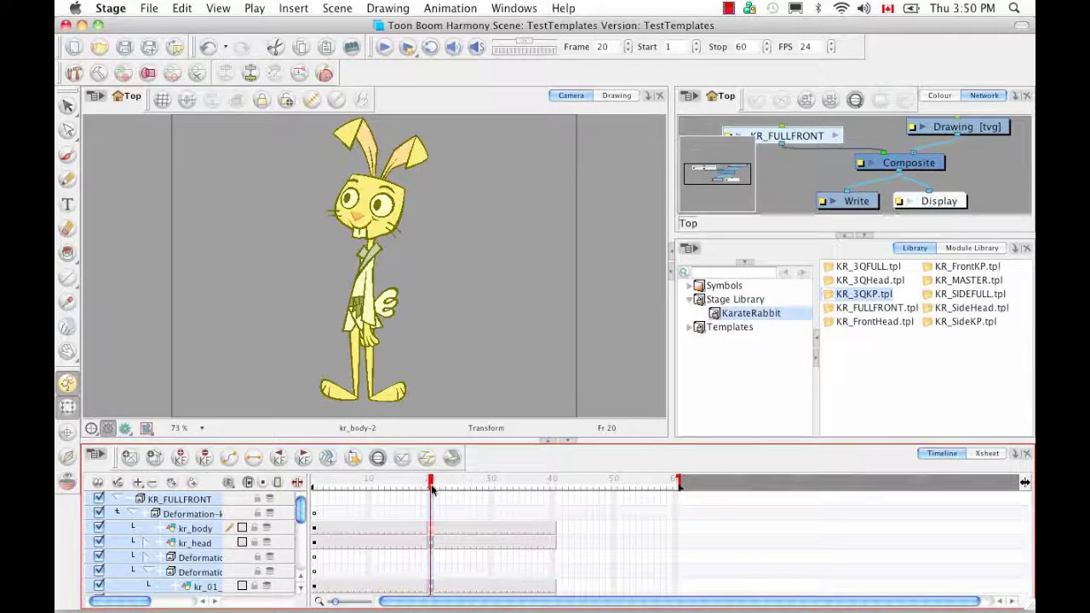
Step: Apply the KR_SideHead.tpl template to the kr_head layer at frame 35 and scrub between frames 20 and 35 to review the head turn
drag(431, 485, 491, 492)
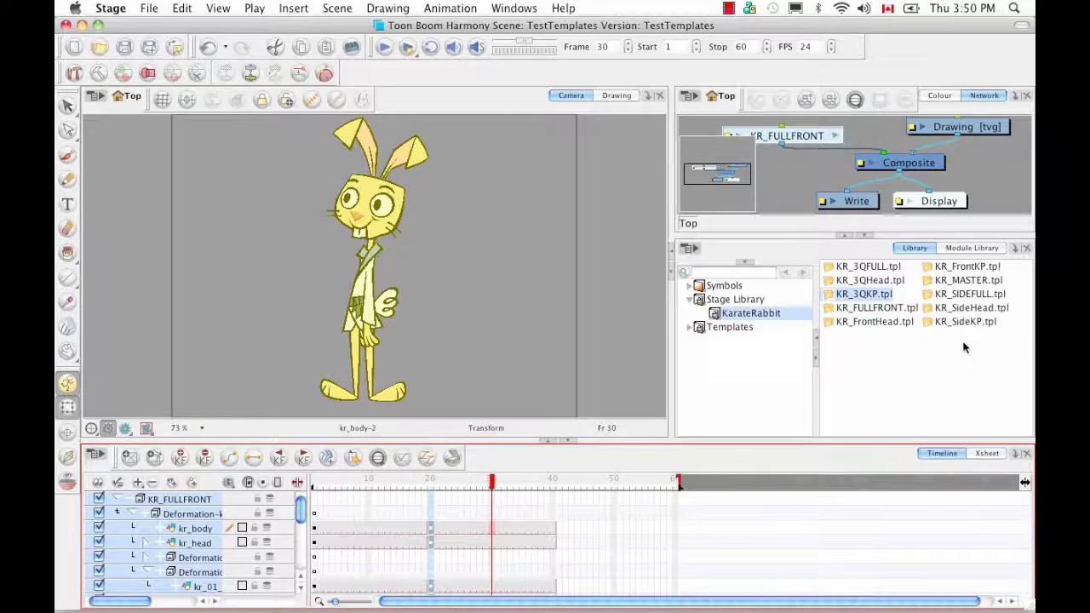
click(972, 309)
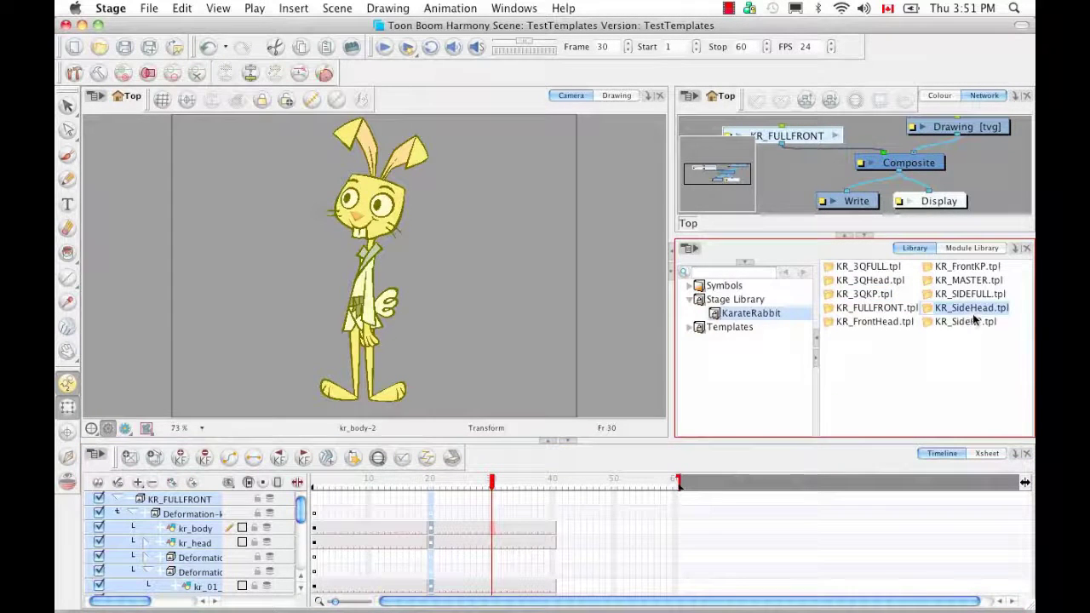
drag(973, 317, 516, 538)
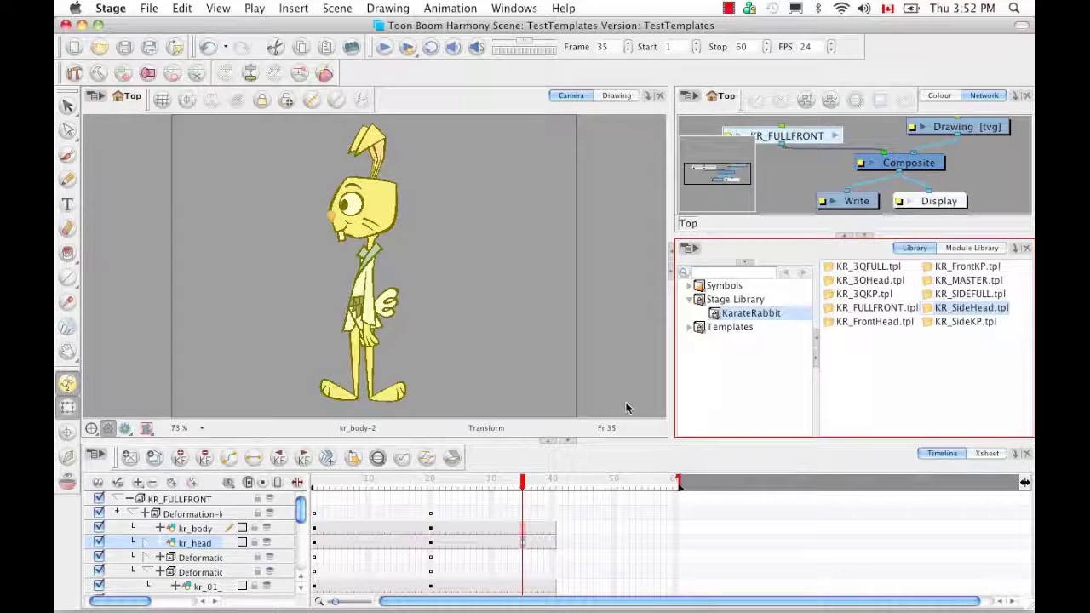
click(425, 482)
drag(425, 482, 524, 492)
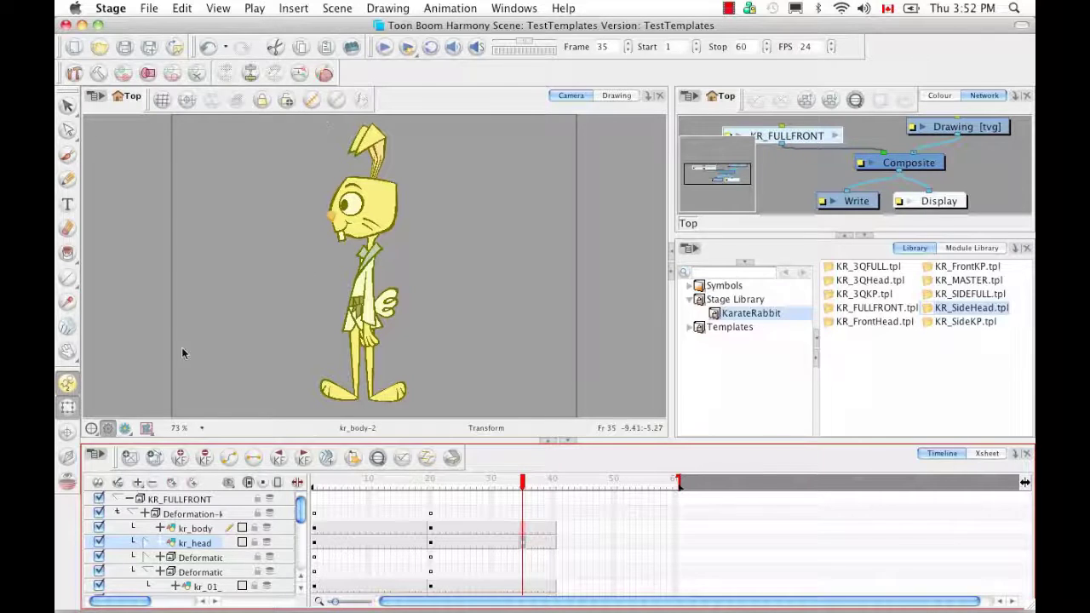
Step: Shift the rabbit's side-view head slightly back over the neck at frame 35, then deselect it
click(523, 543)
drag(374, 207, 378, 209)
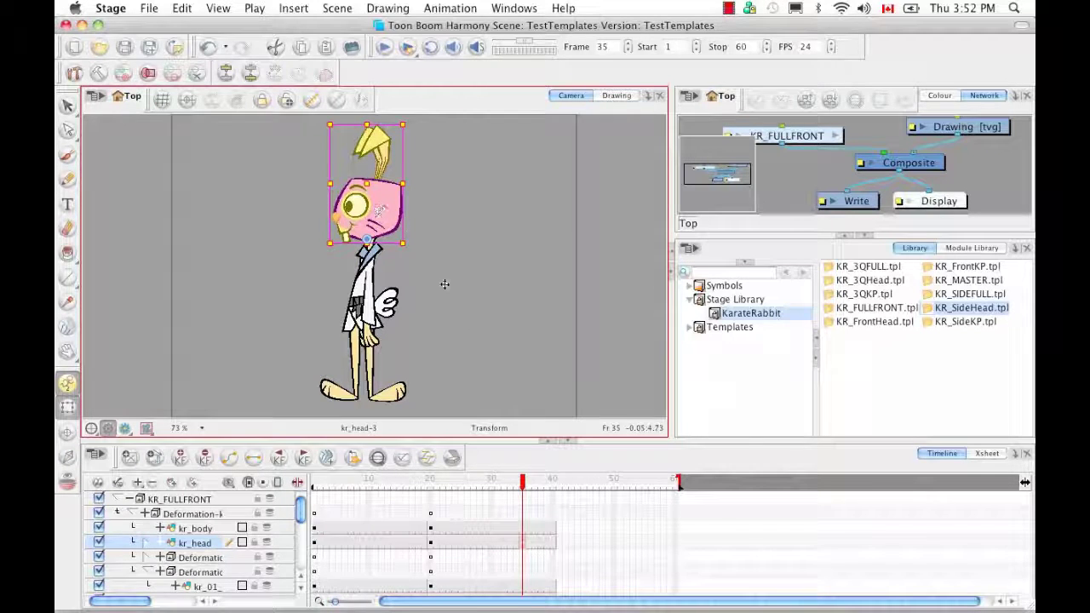
click(482, 338)
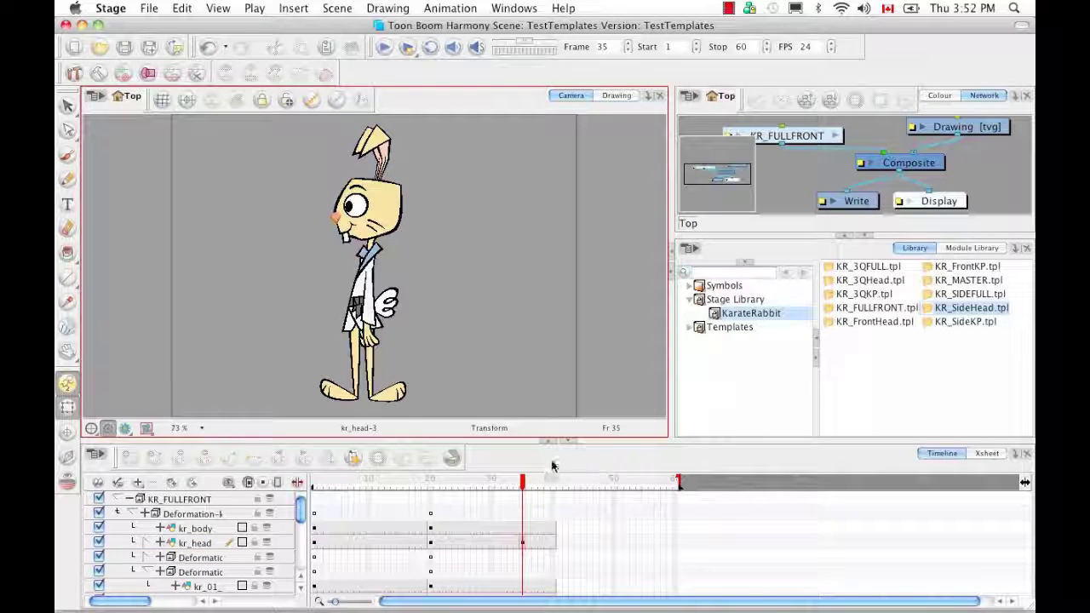